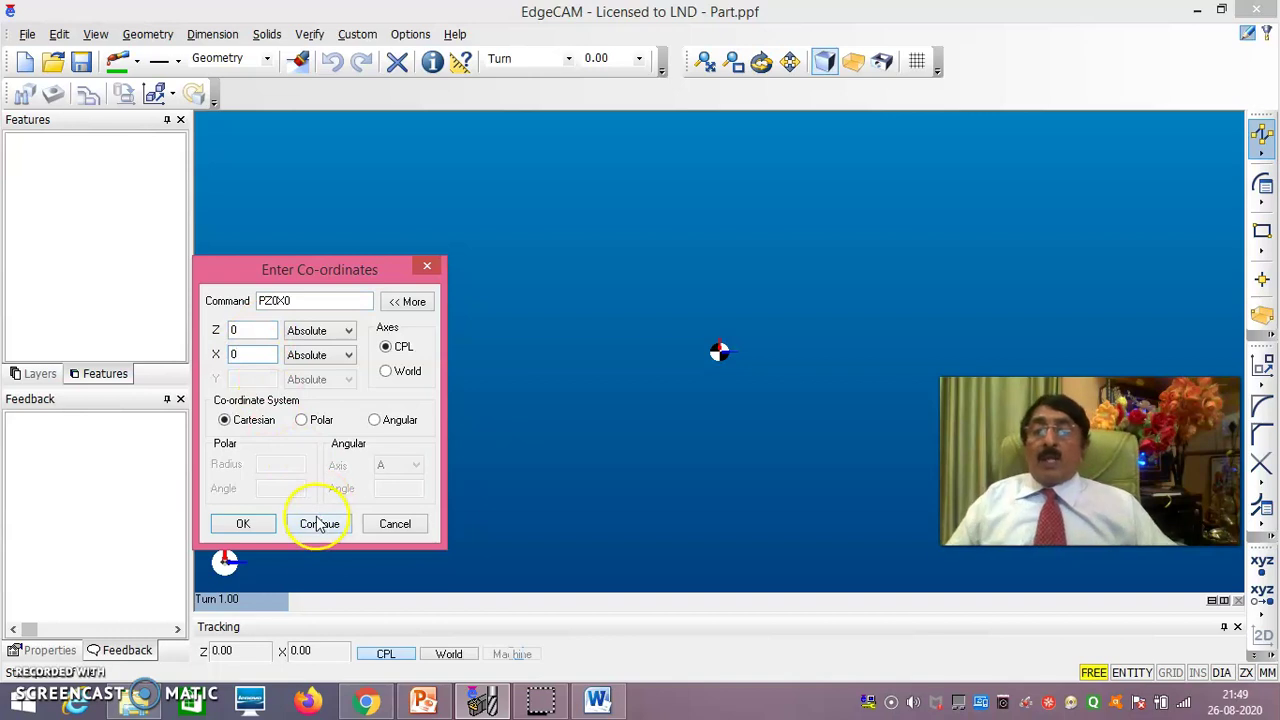
Start the turned profile line at Z0 X0, continuing to X52 and along to Z-30 in absolute coordinates
left_click(319, 524)
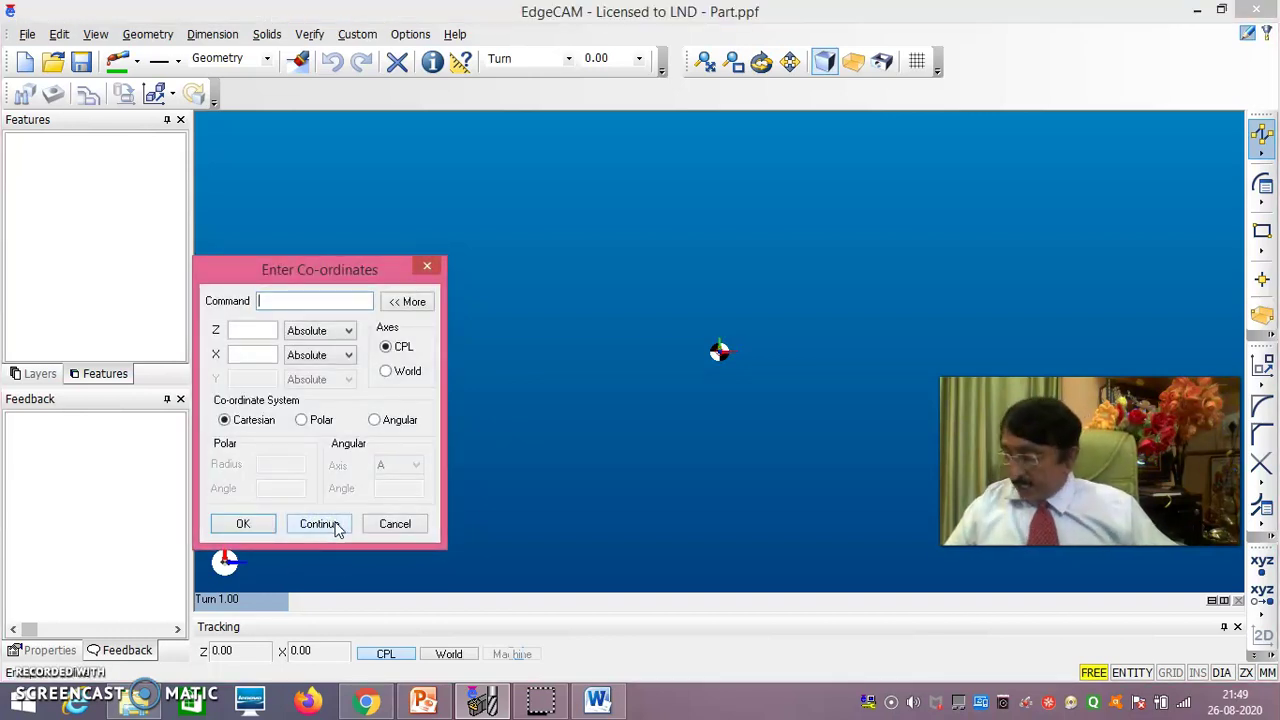
left_click(255, 354)
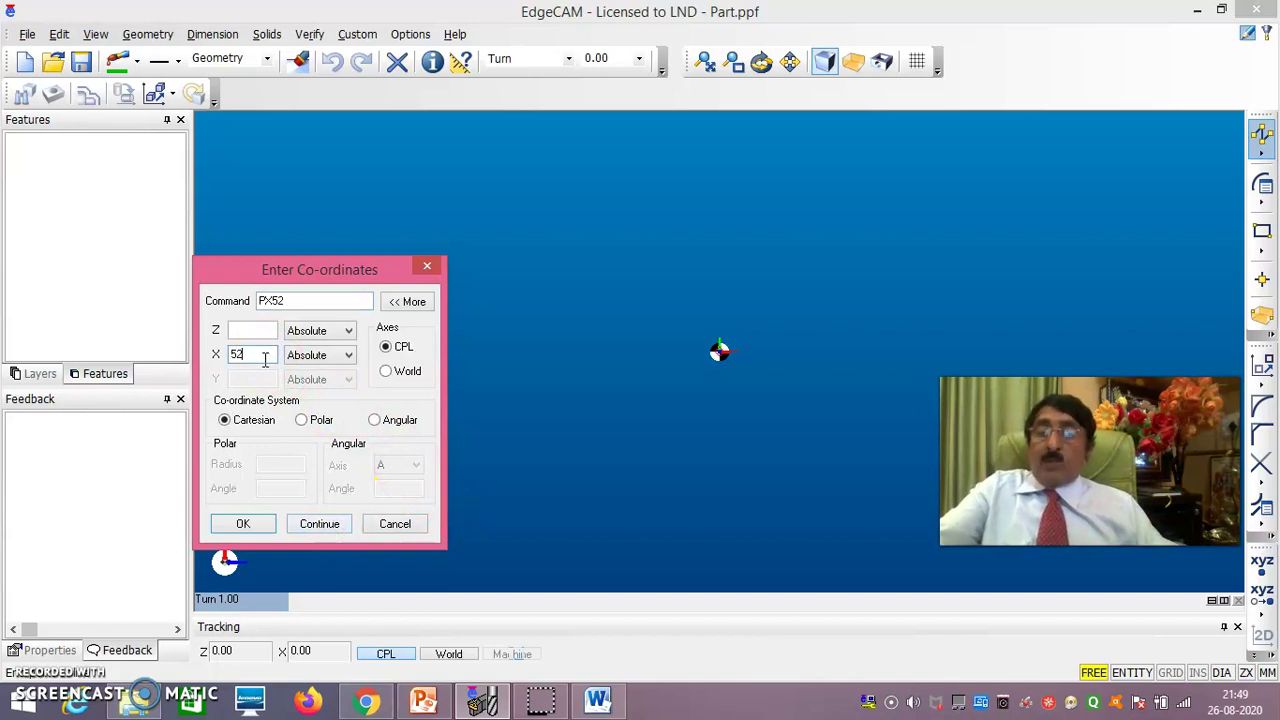
left_click(319, 524)
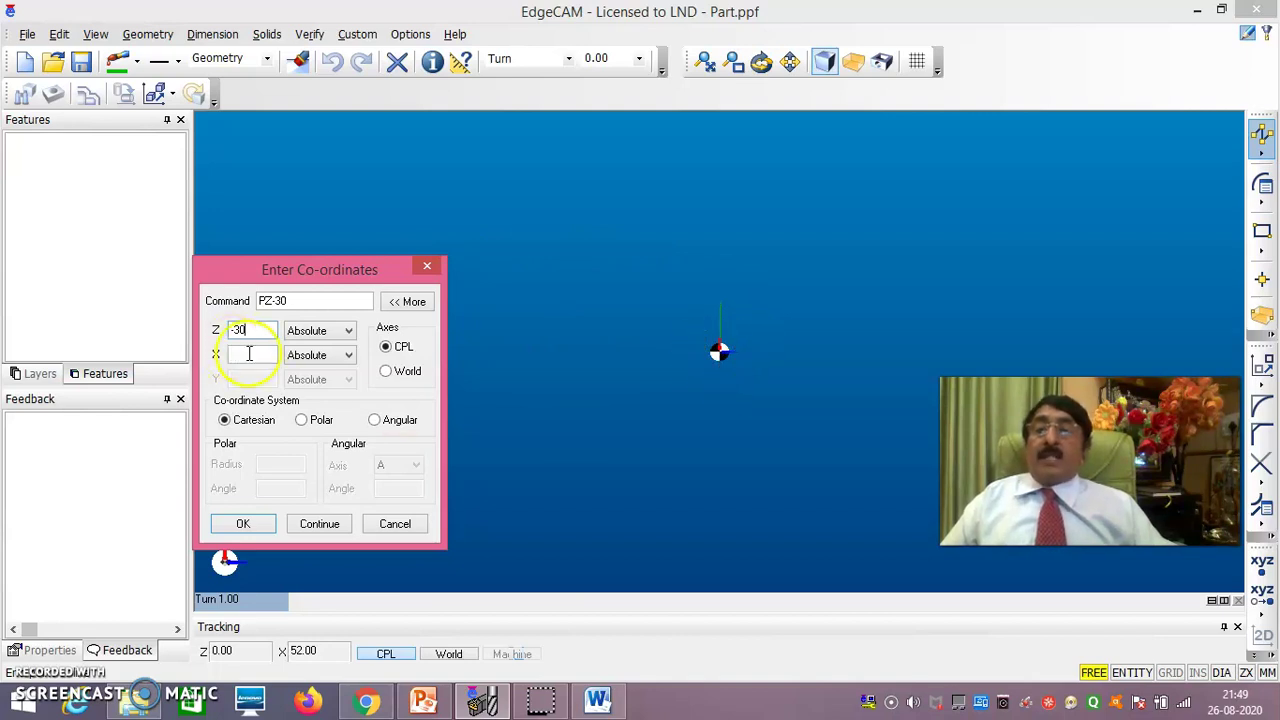
left_click(321, 524)
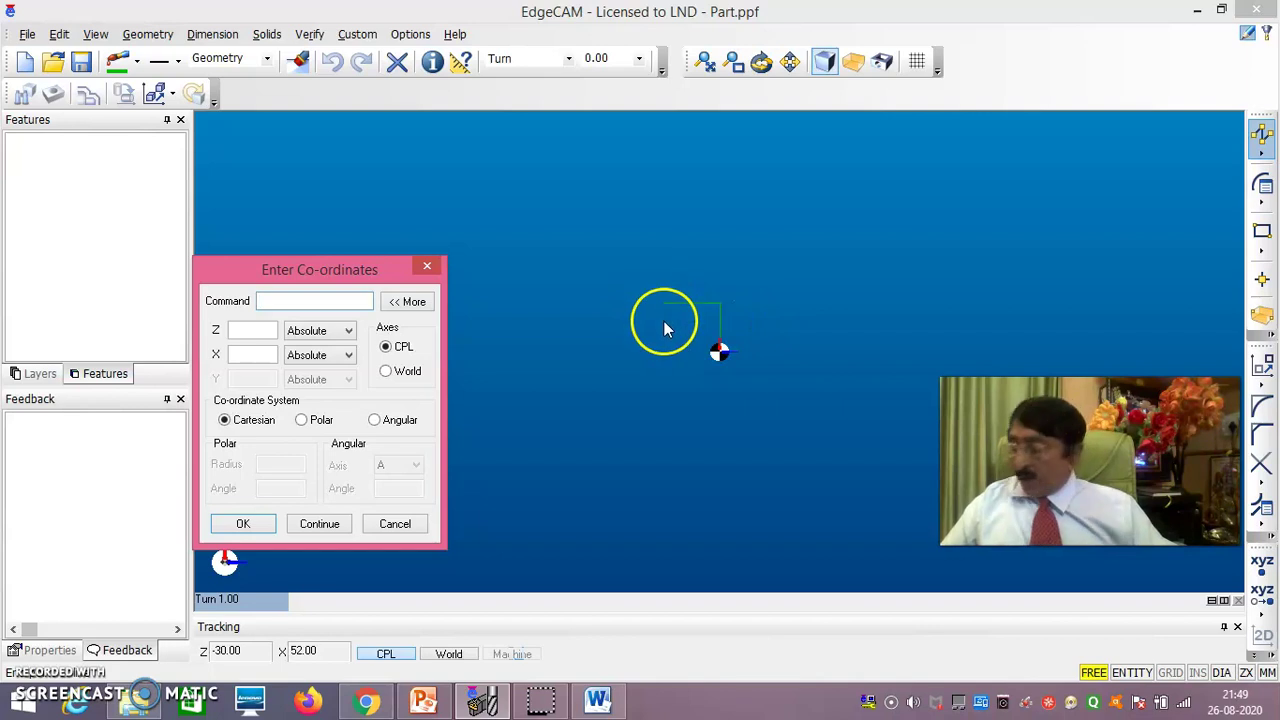
Add the groove section to the profile by continuing the line to X42, Z-45 and back up to X52
left_click(262, 358)
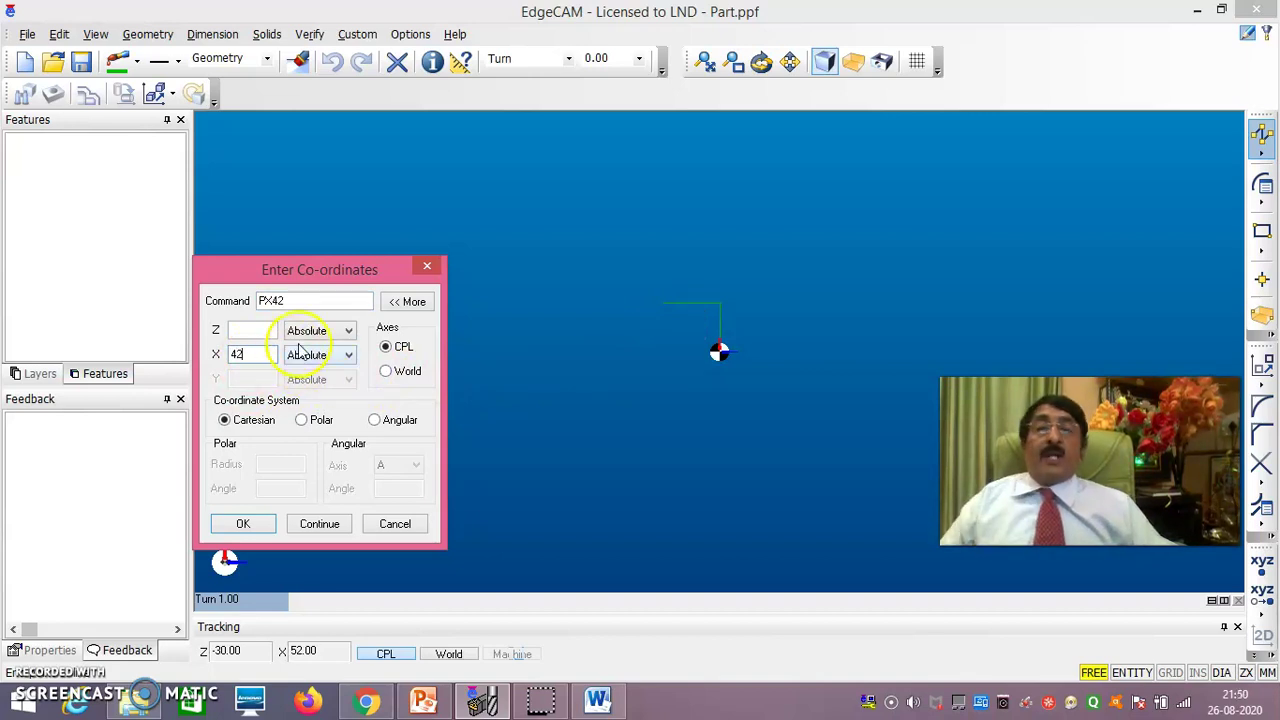
left_click(333, 526)
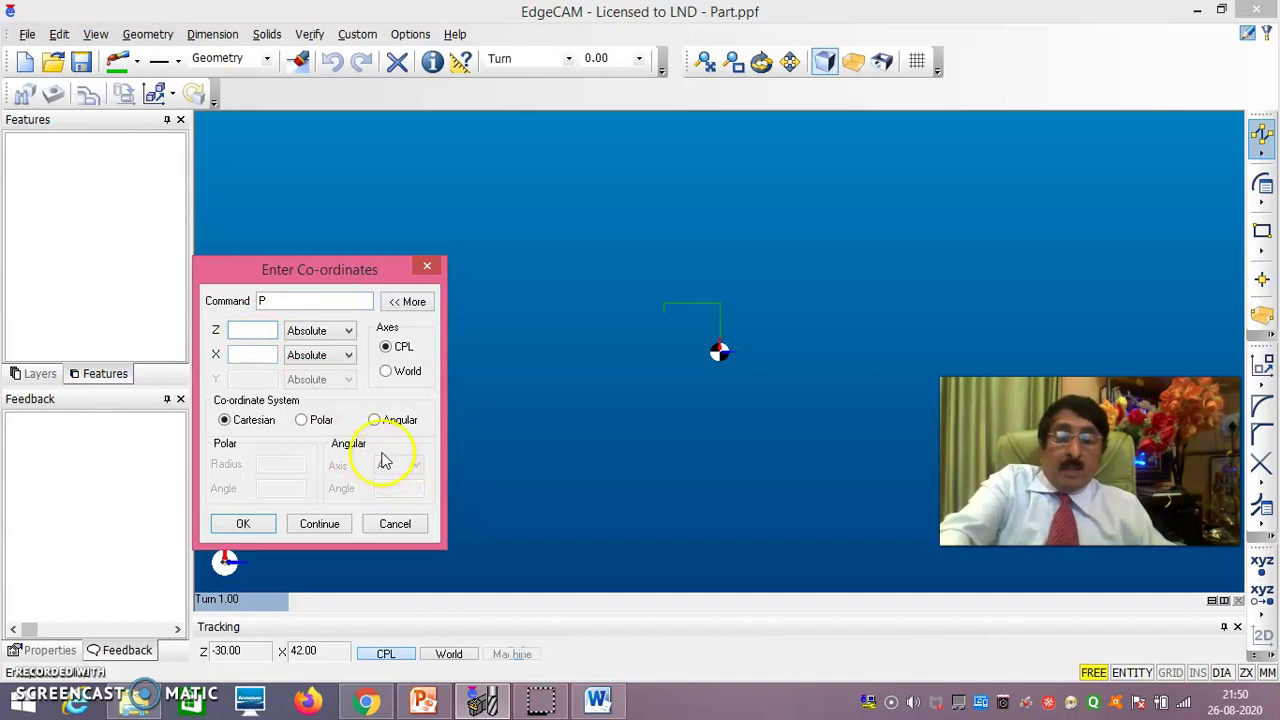
type("45")
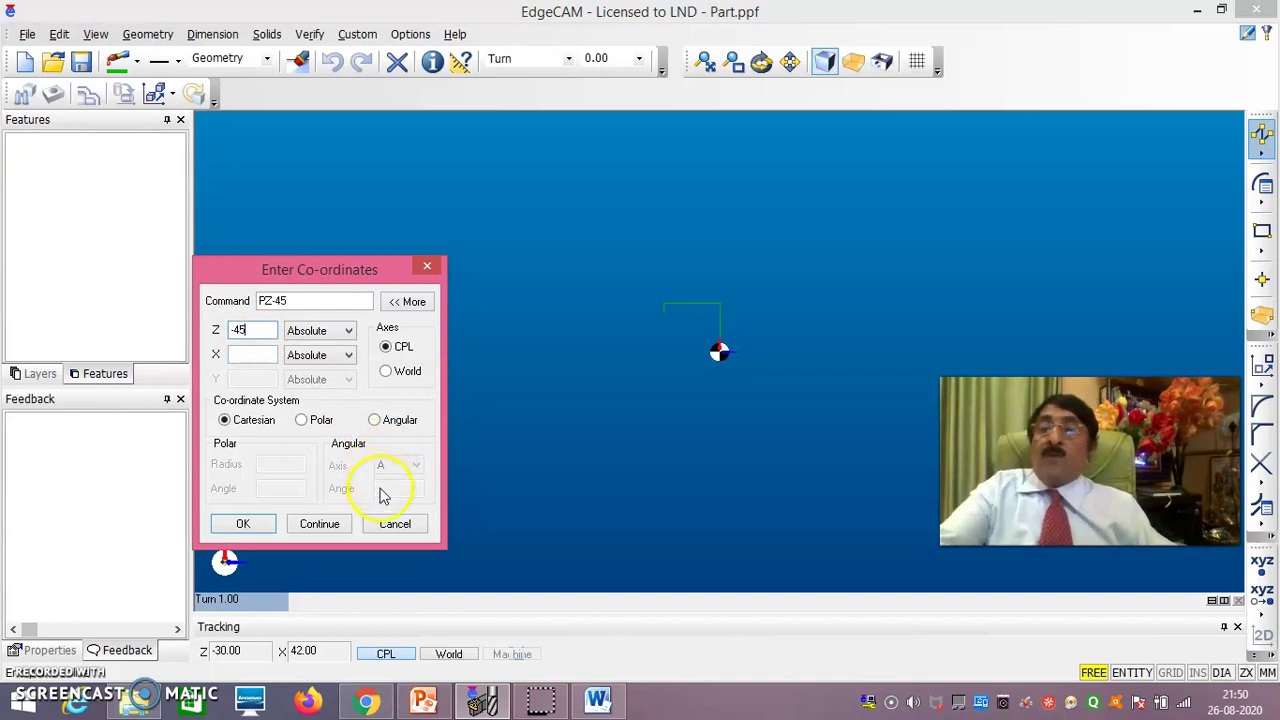
left_click(323, 533)
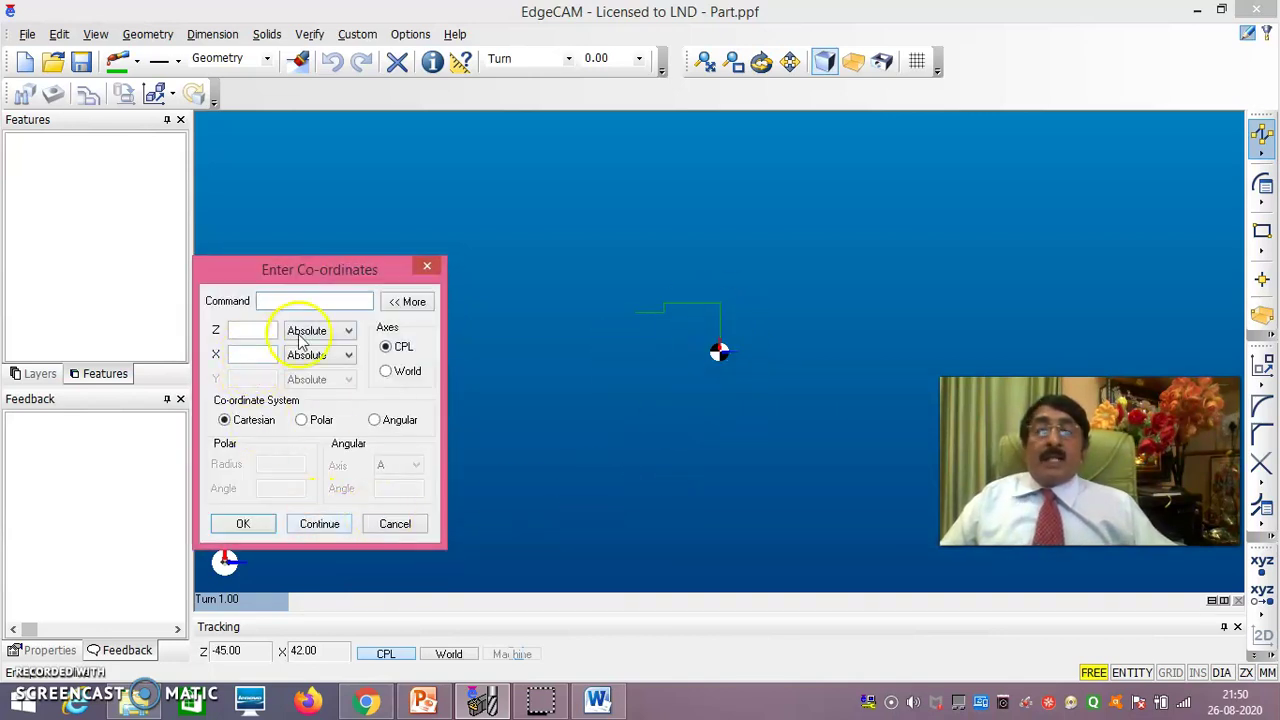
left_click(262, 362)
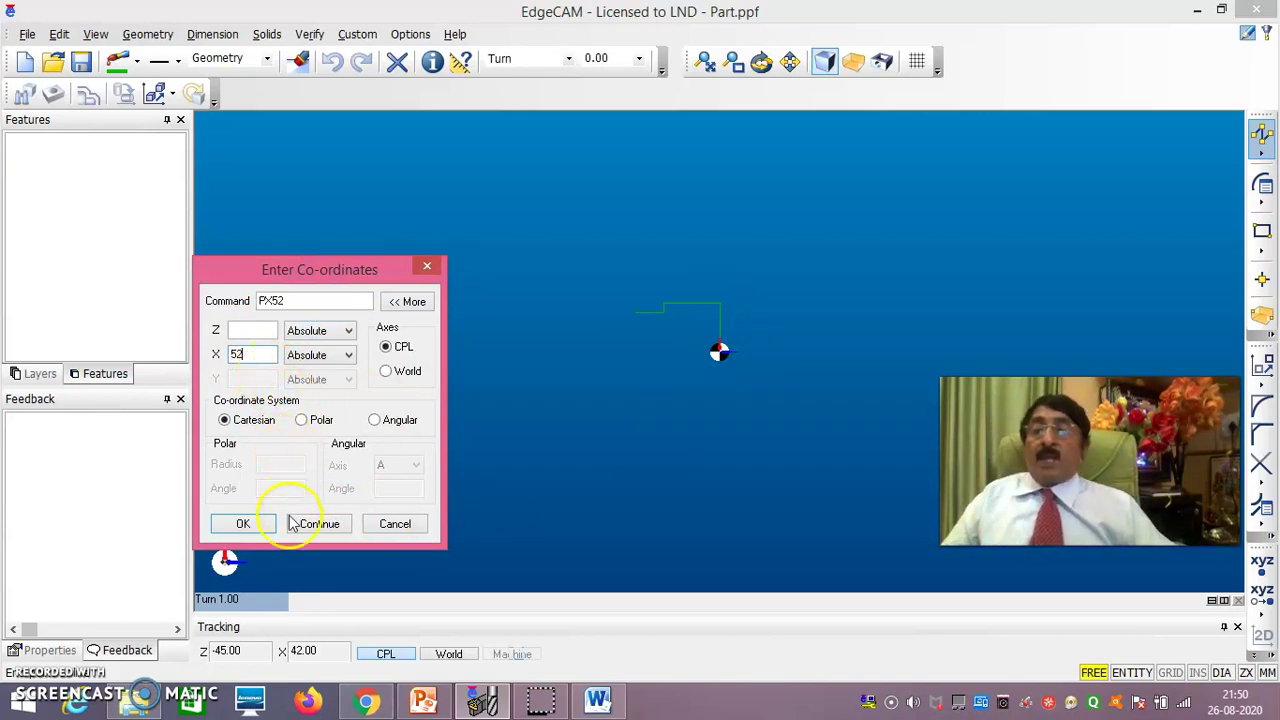
left_click(320, 524)
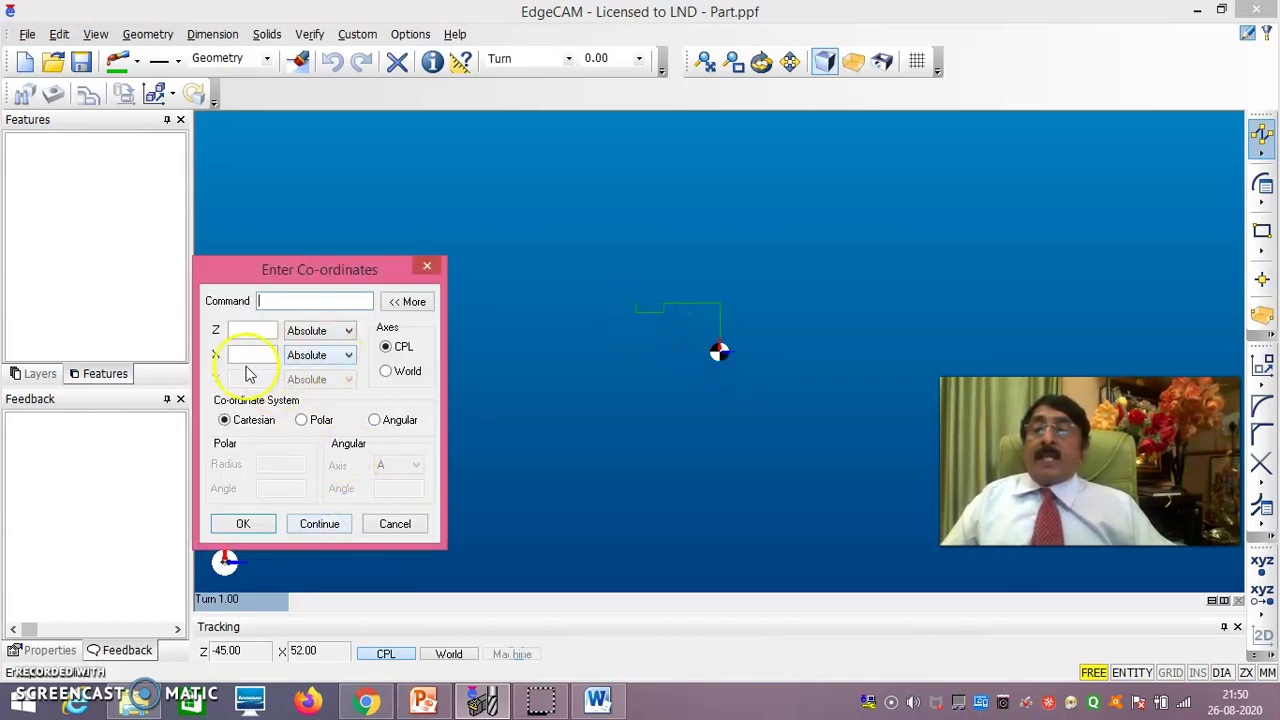
Continue the profile to Z-70, slope it to Z-90 X100, and end the line at Z-120
left_click(266, 333)
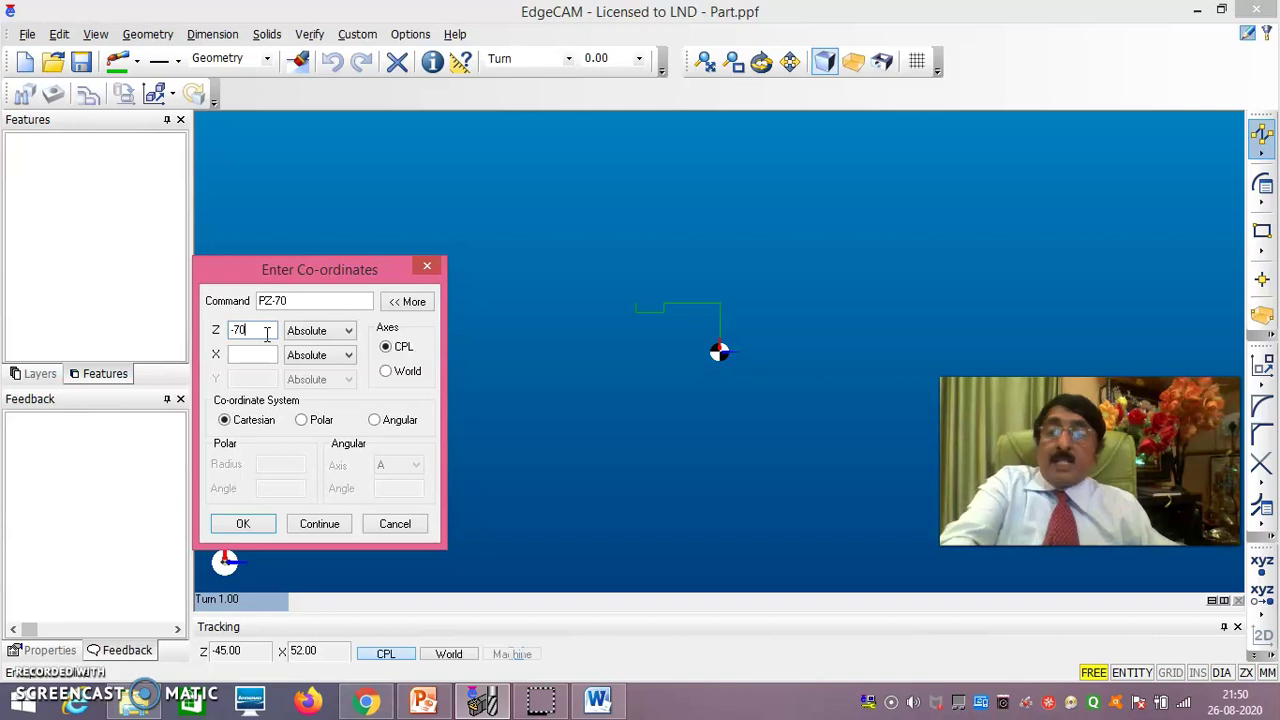
left_click(330, 530)
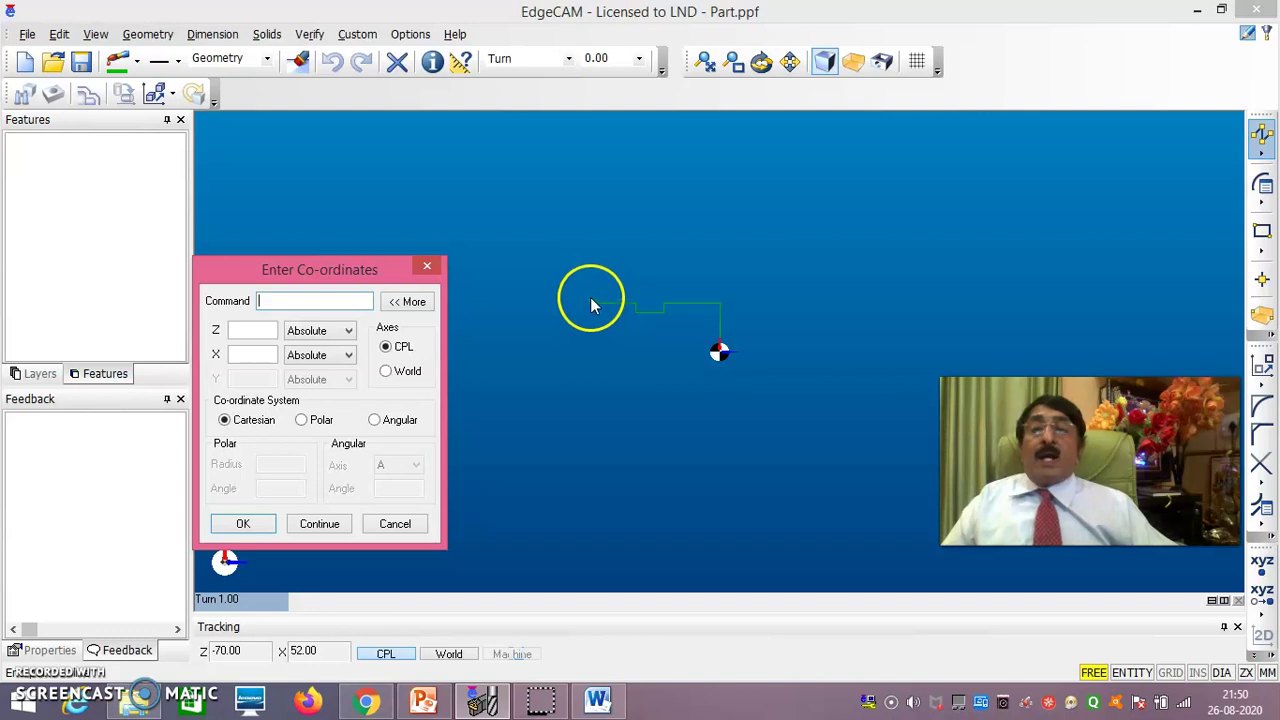
left_click(242, 354)
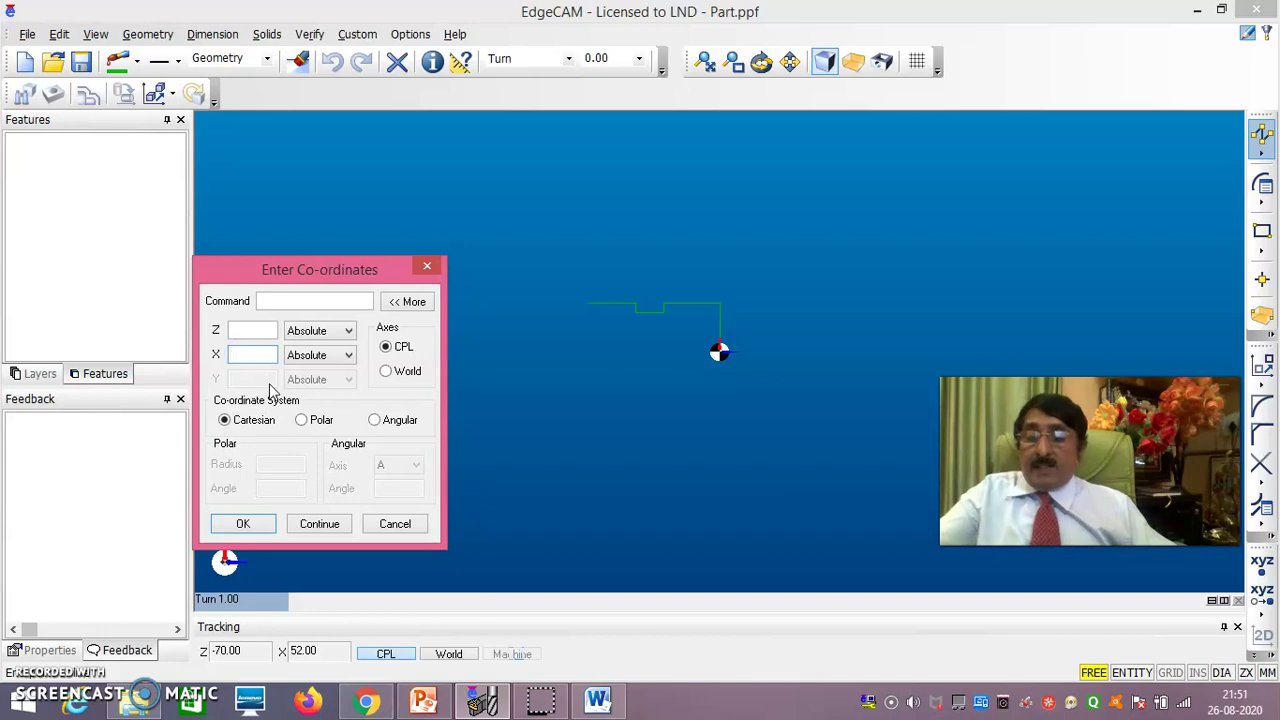
left_click(264, 329)
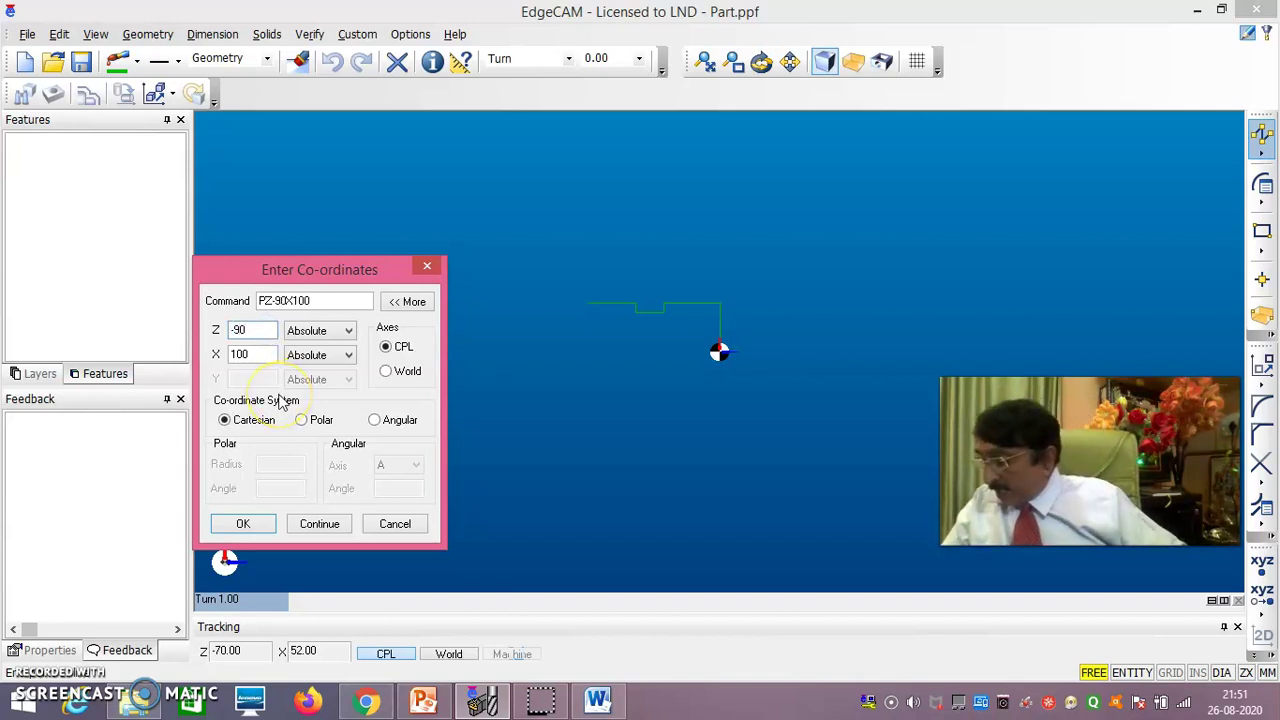
left_click(330, 527)
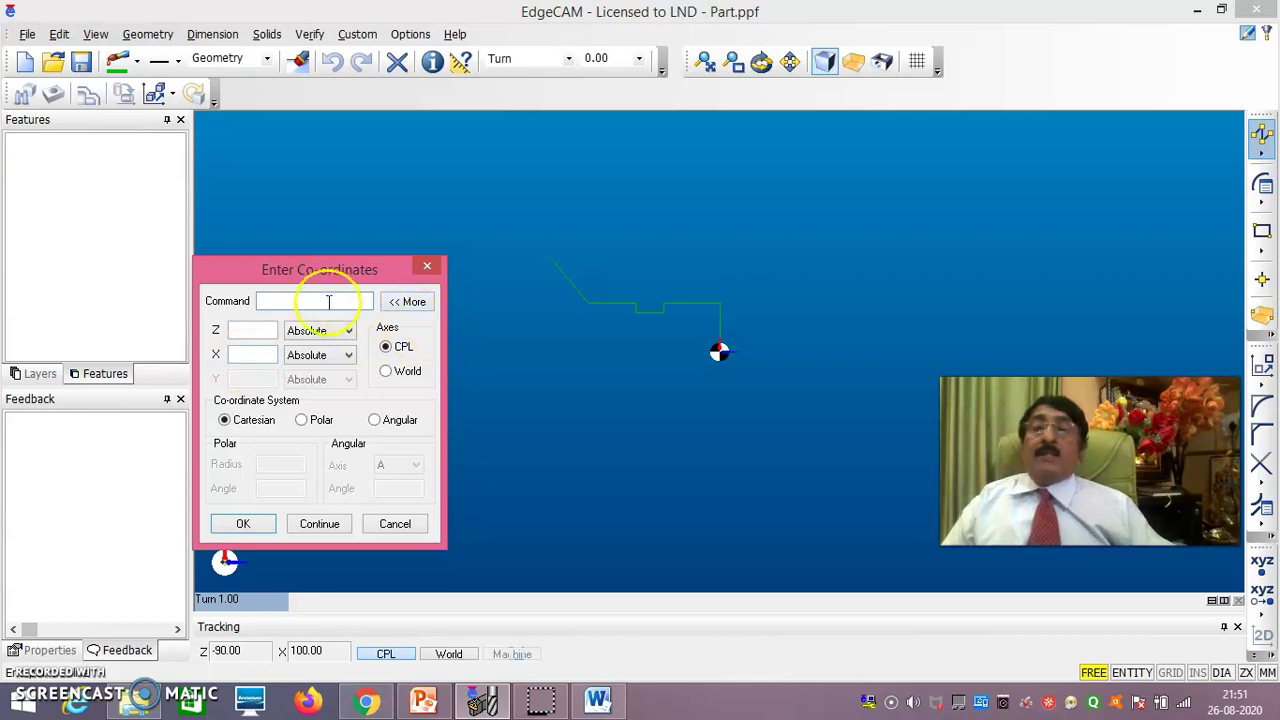
left_click(267, 329)
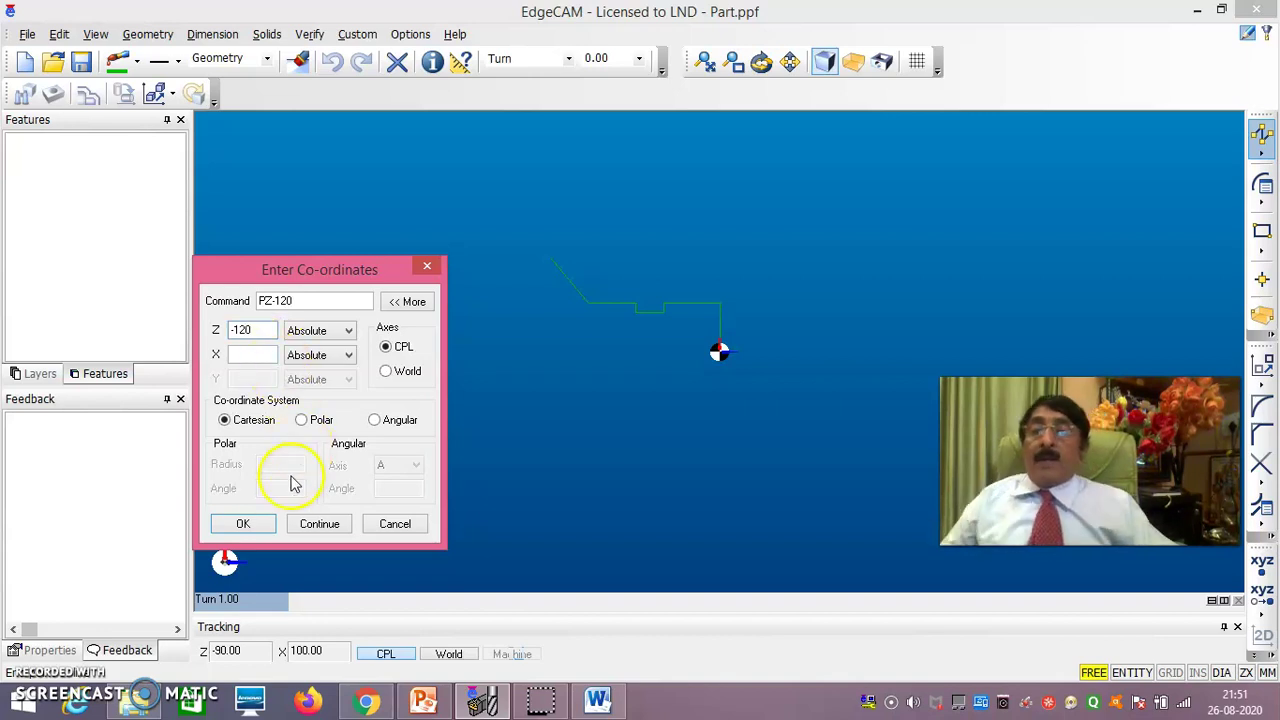
left_click(260, 526)
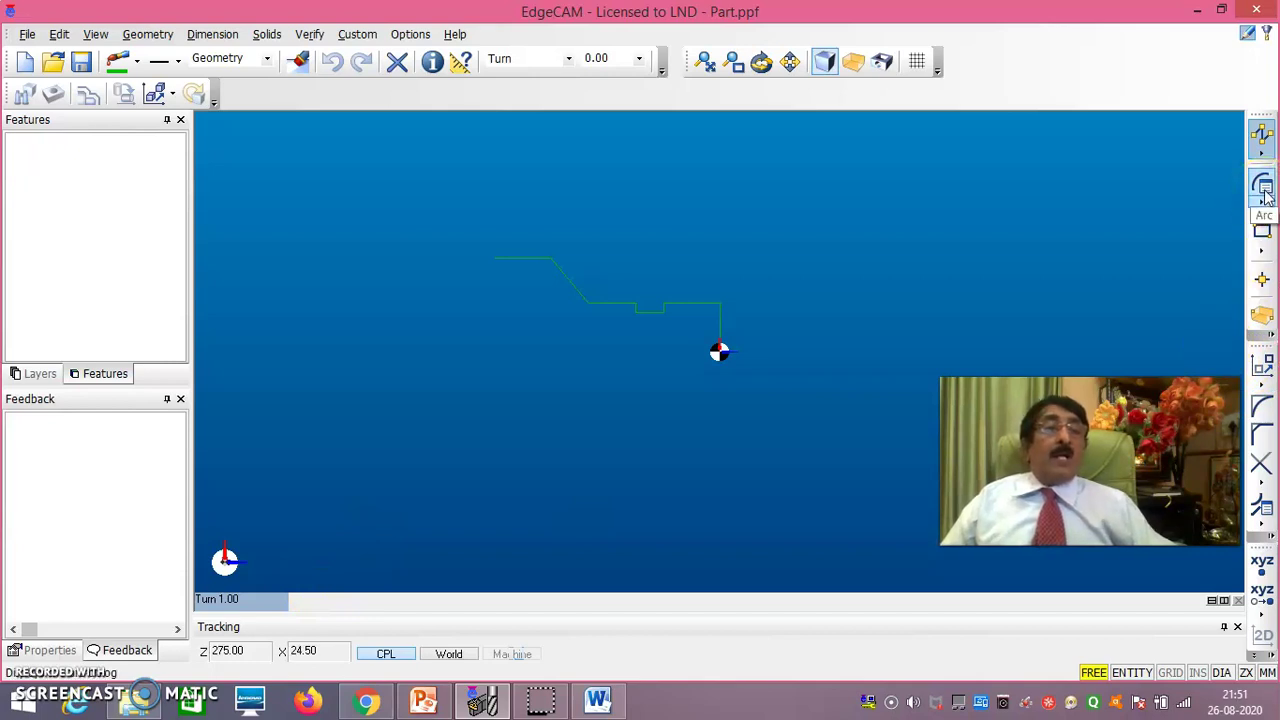
Create a radius 40 arc through both endpoints of the sloped line, with its centre on the axis side
left_click(1264, 190)
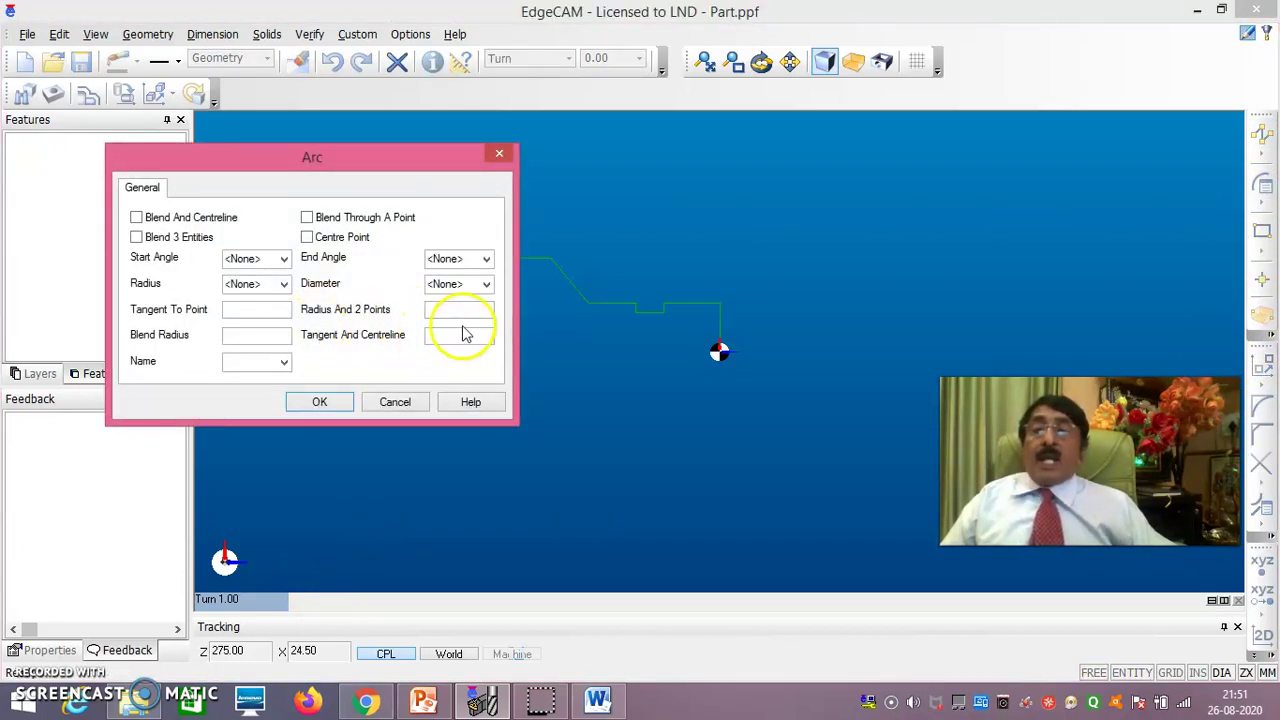
left_click(450, 310)
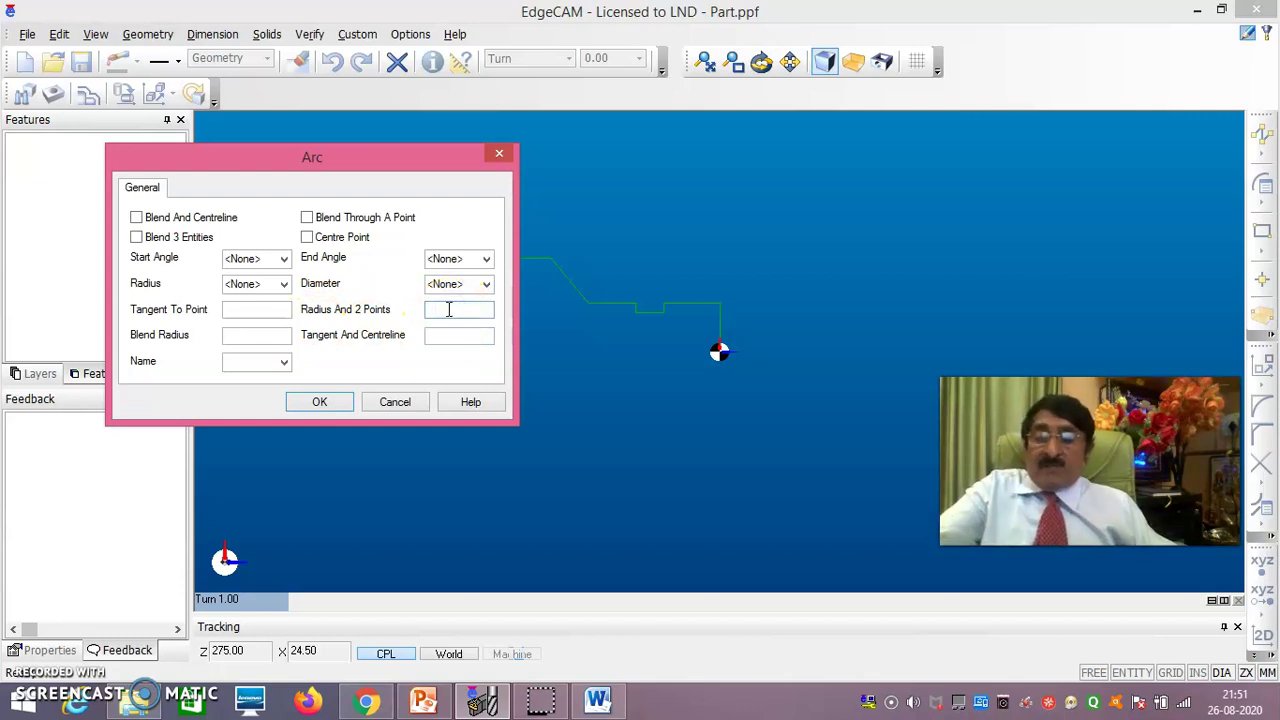
type("40")
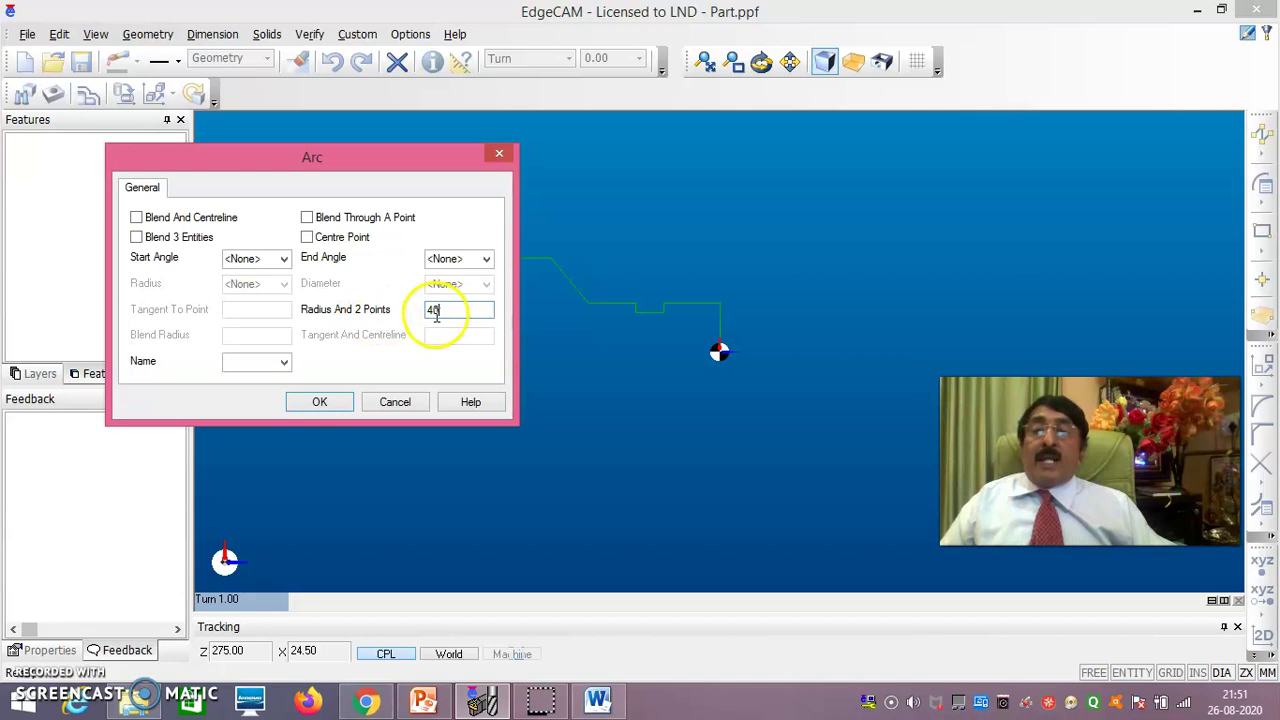
left_click(328, 407)
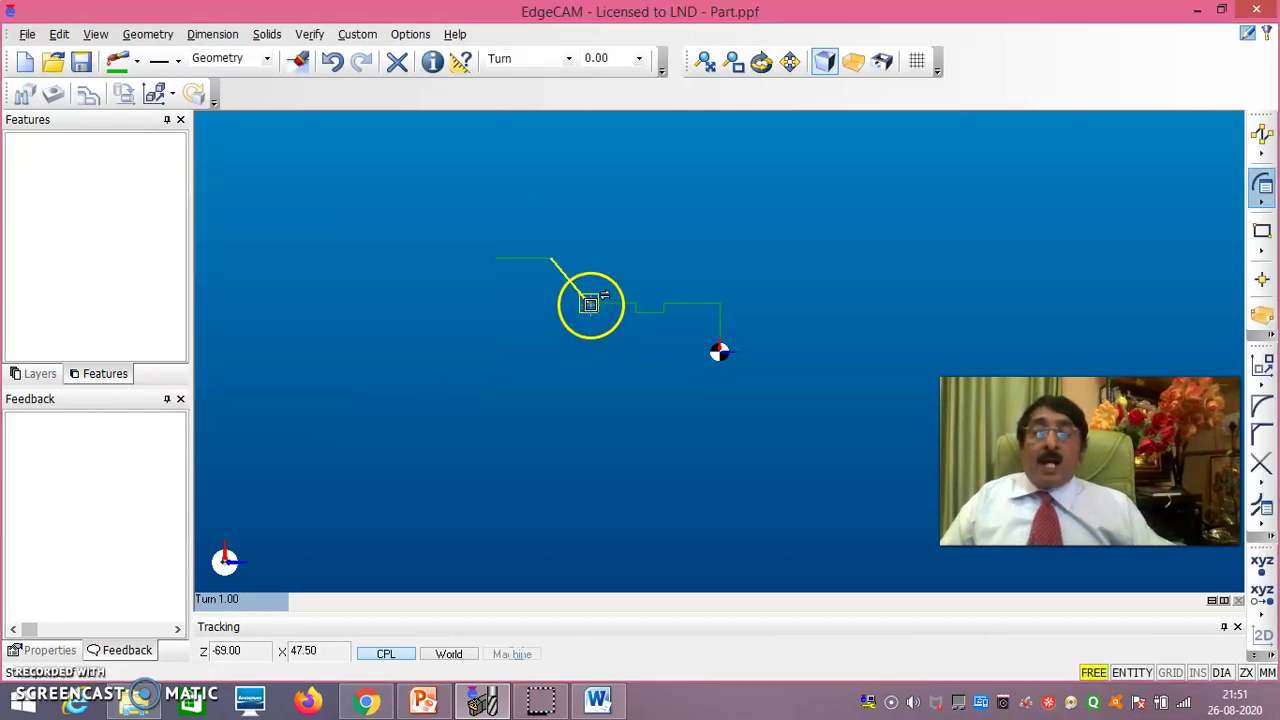
left_click(590, 304)
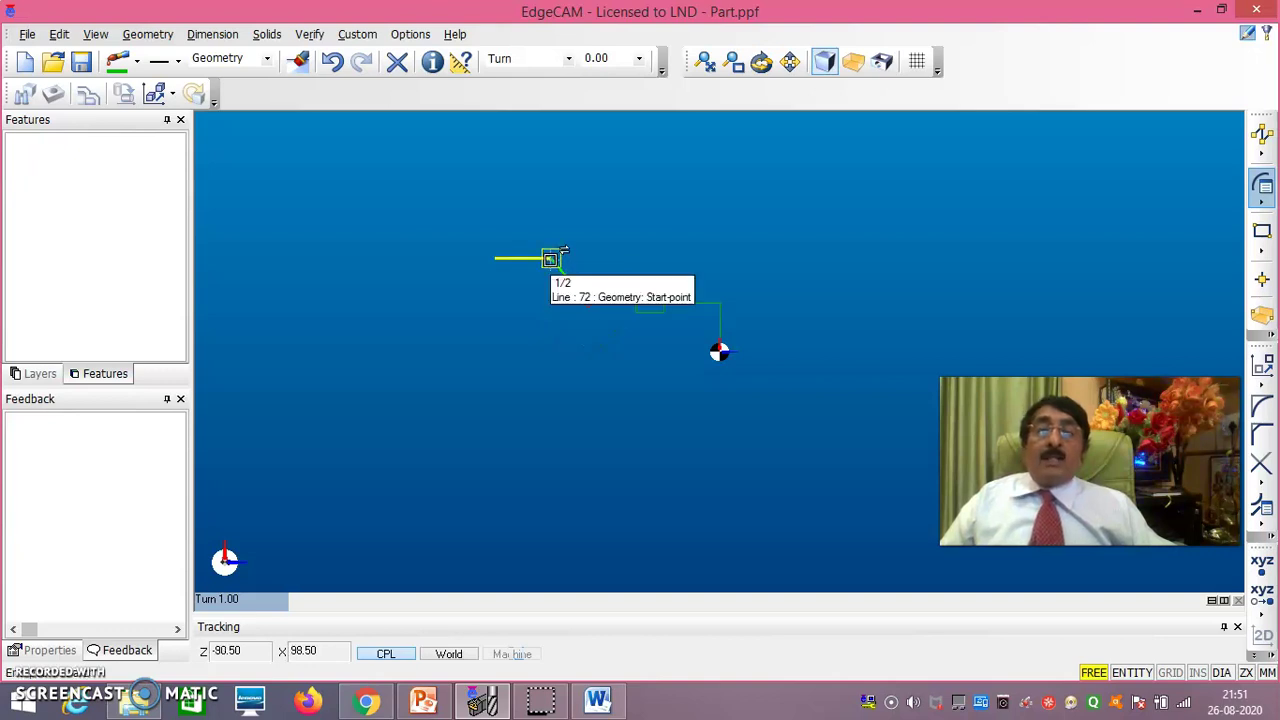
left_click(550, 259)
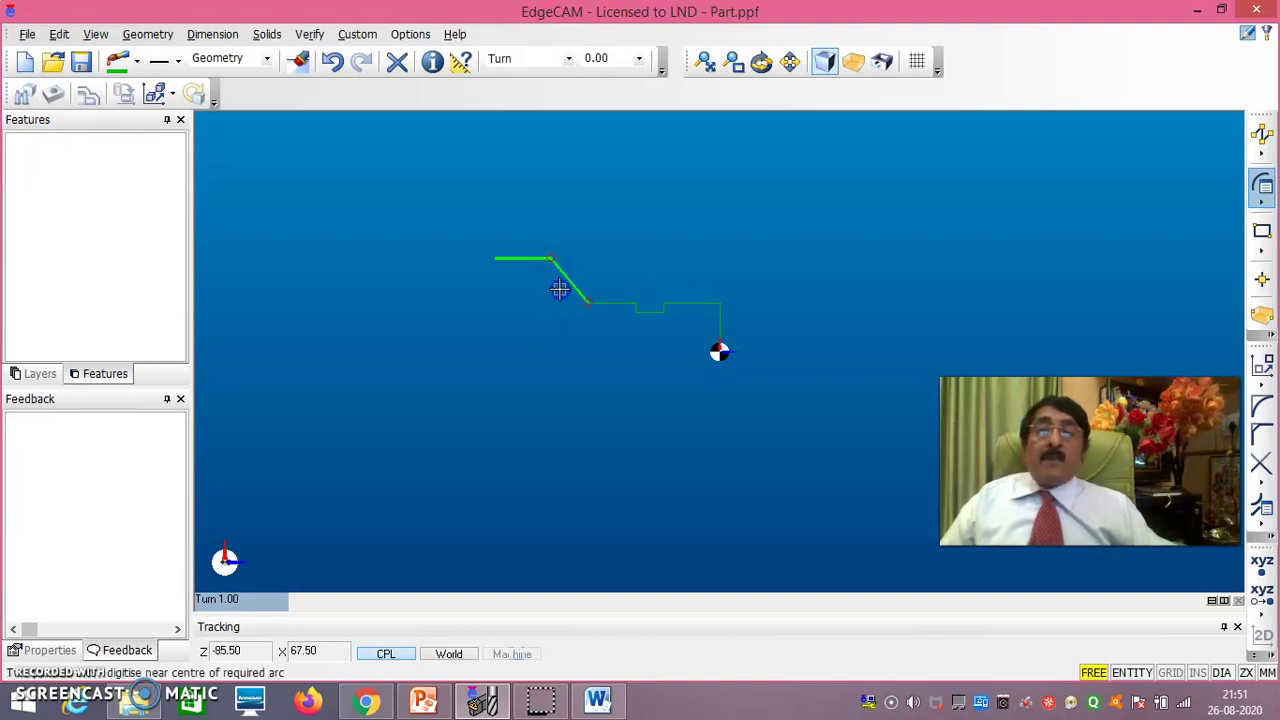
left_click(559, 289)
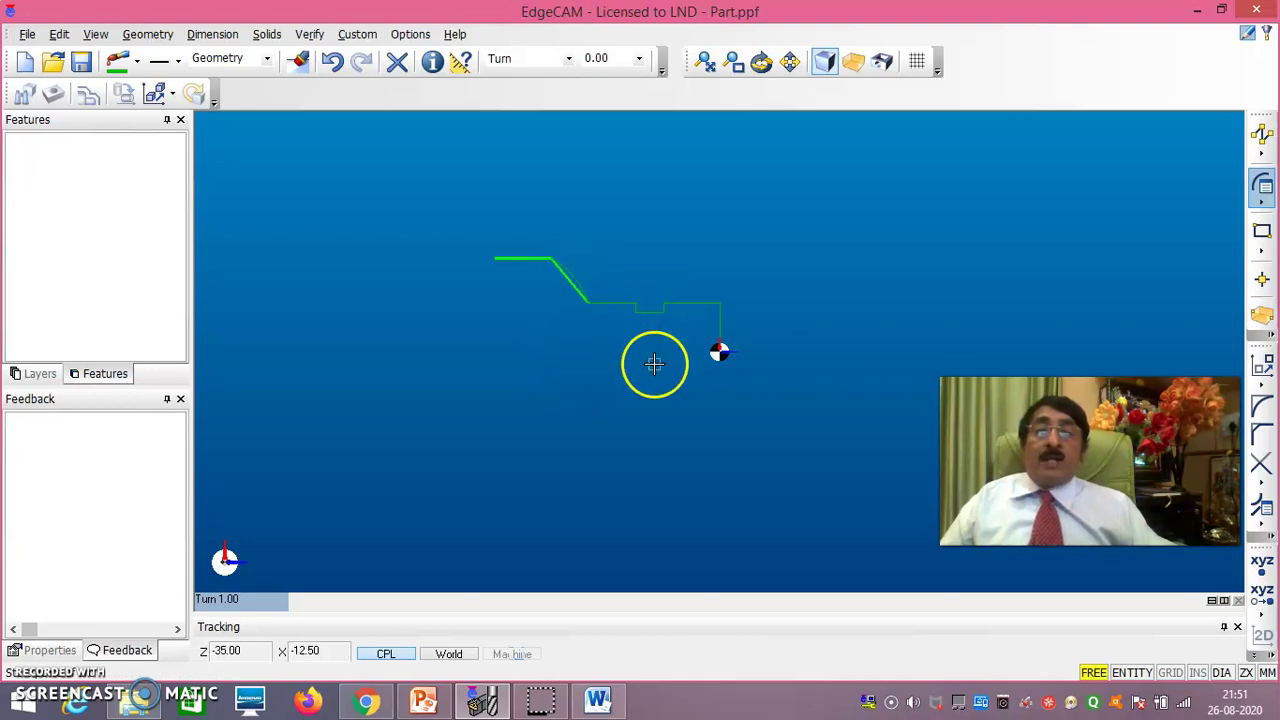
right_click(546, 354)
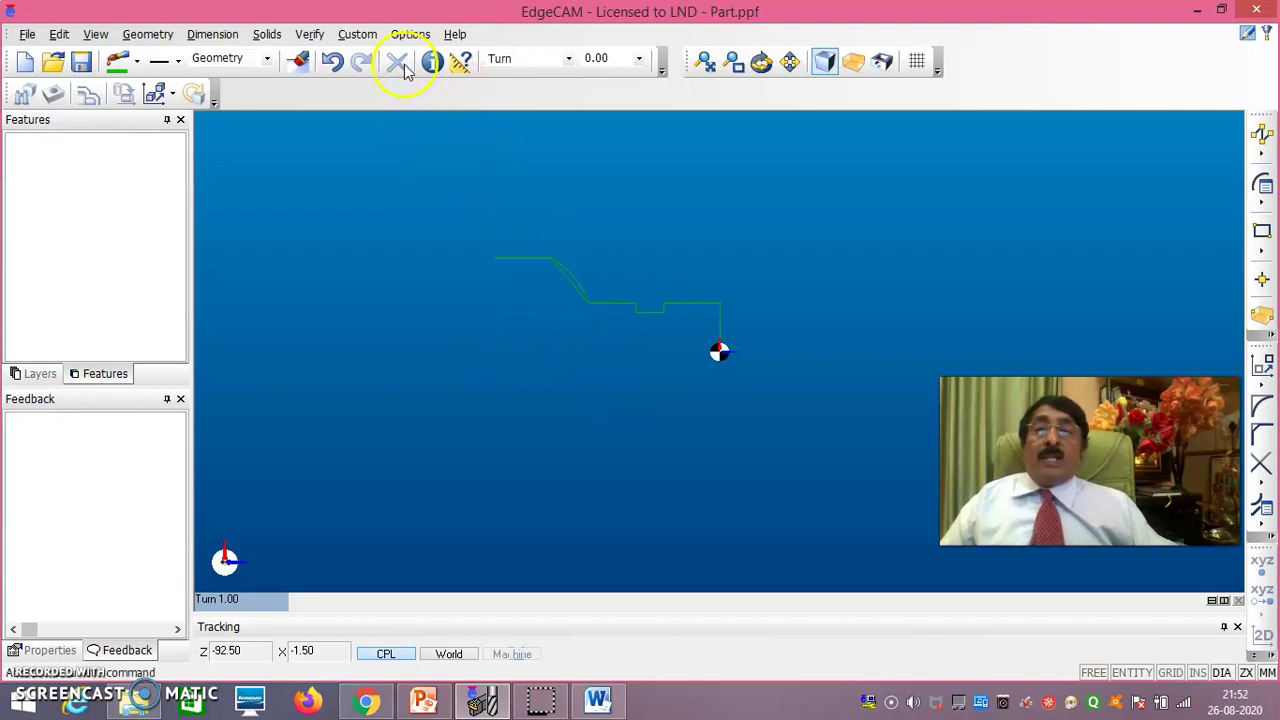
Delete the sloped straight line beneath the arc
left_click(300, 62)
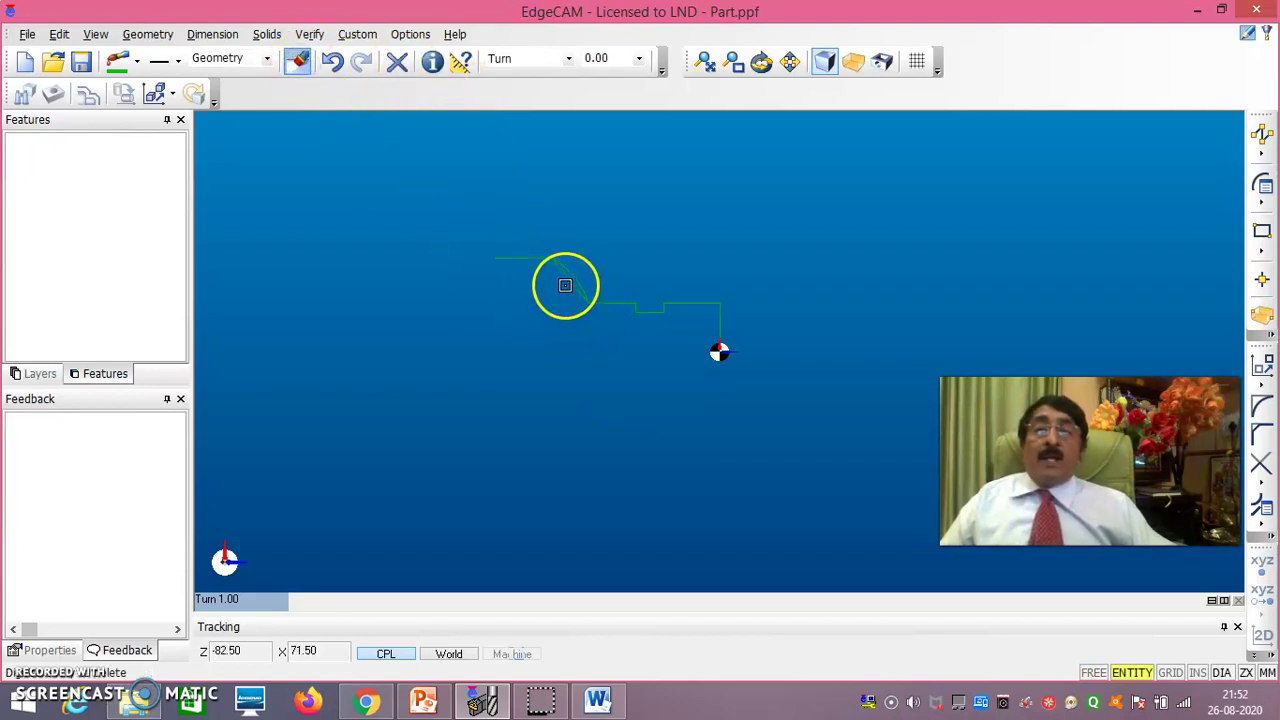
left_click(565, 286)
right_click(535, 298)
Create automatic cylinder stock around the profile with start, end and radius extensions of 5 mm
scroll(850, 370, "up", 1)
scroll(851, 370, "up", 1)
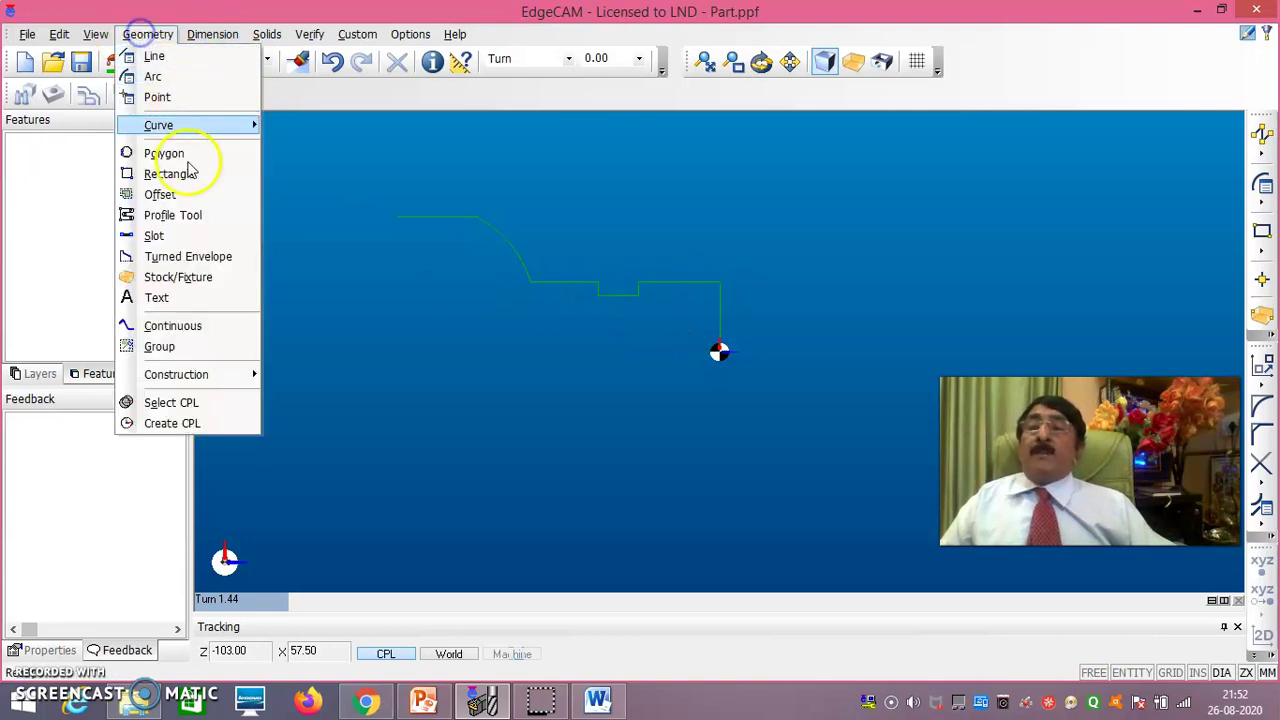
left_click(183, 285)
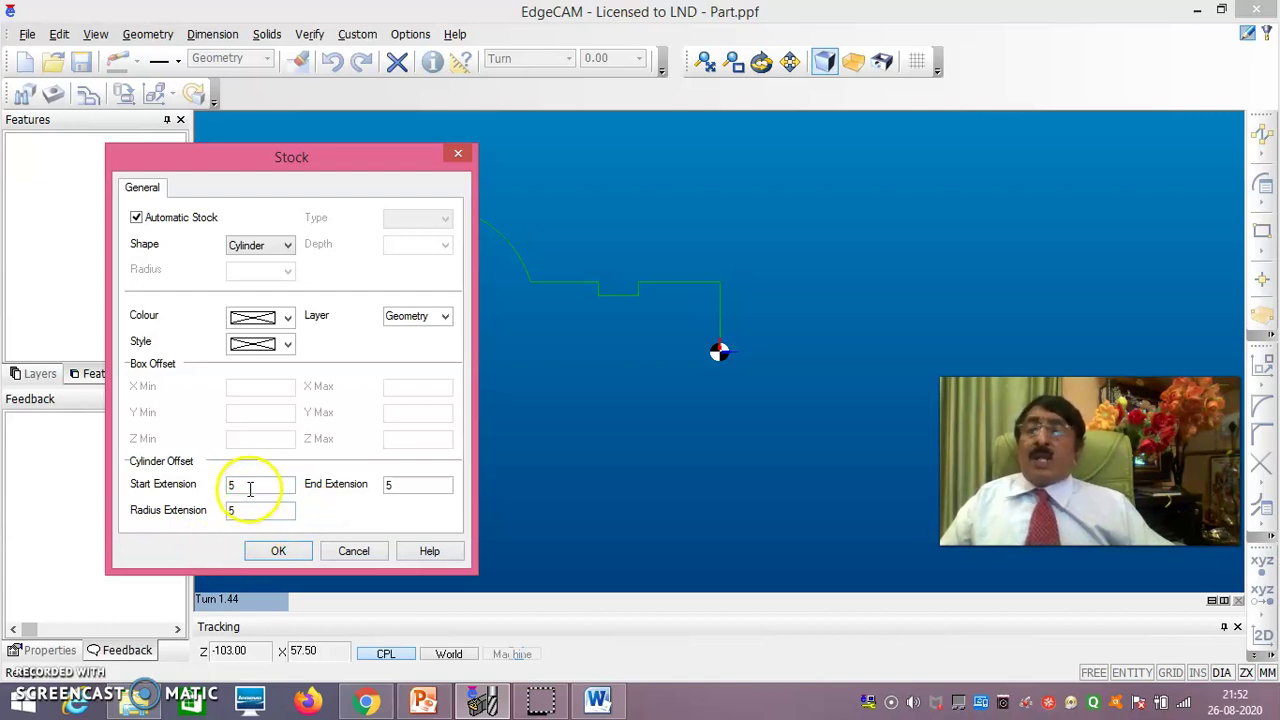
left_click_drag(340, 168, 274, 162)
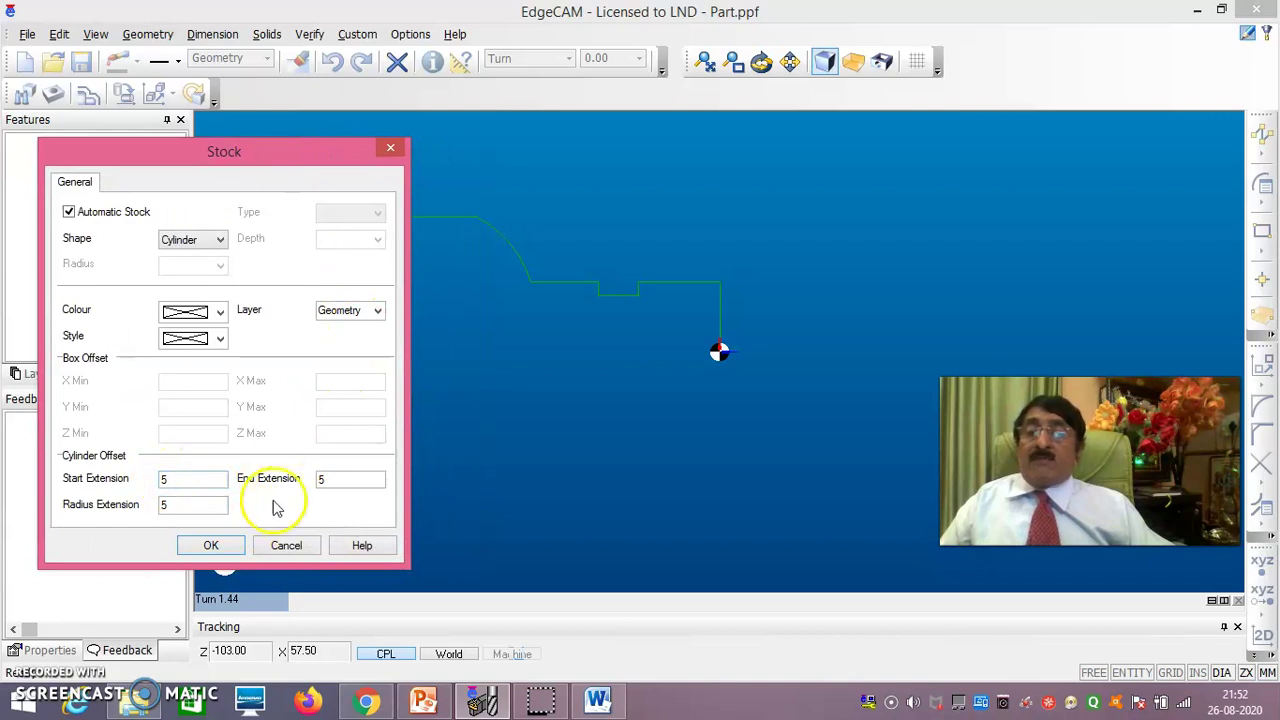
left_click(211, 545)
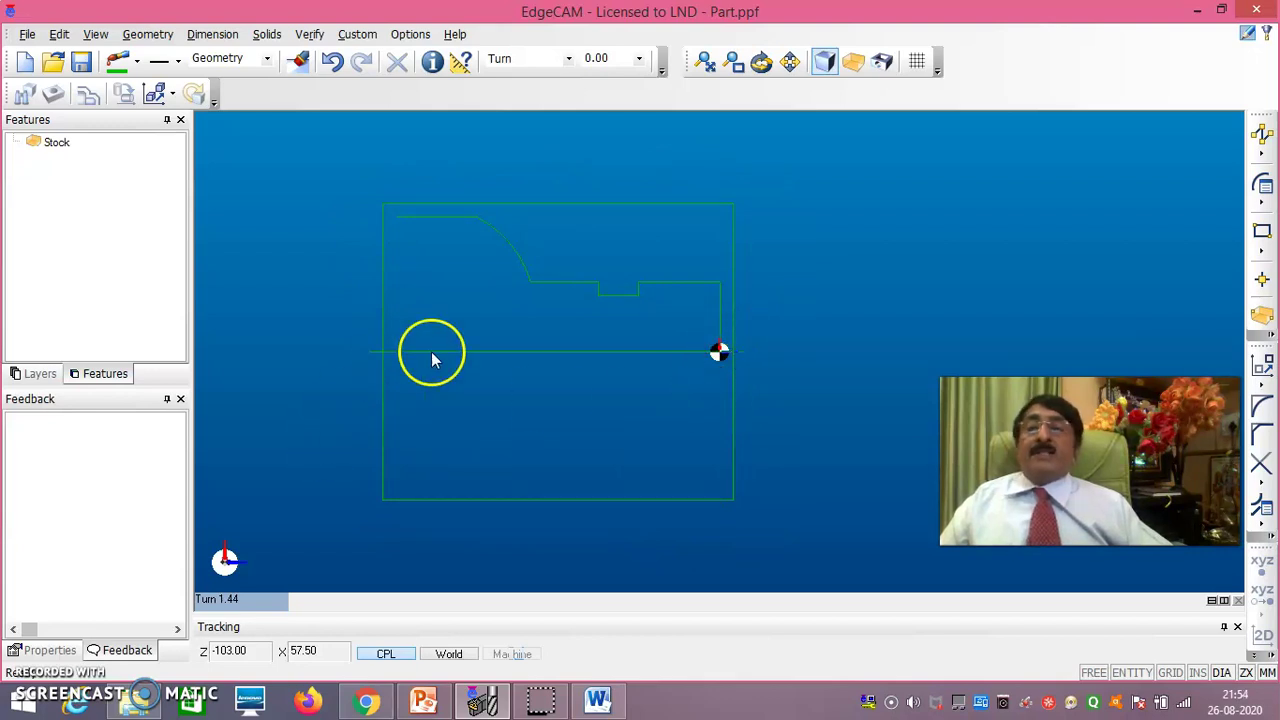
Switch to manufacturing and create a Turn machining sequence using the fanuc2x.tcp machine tool
left_click(412, 38)
left_click(440, 78)
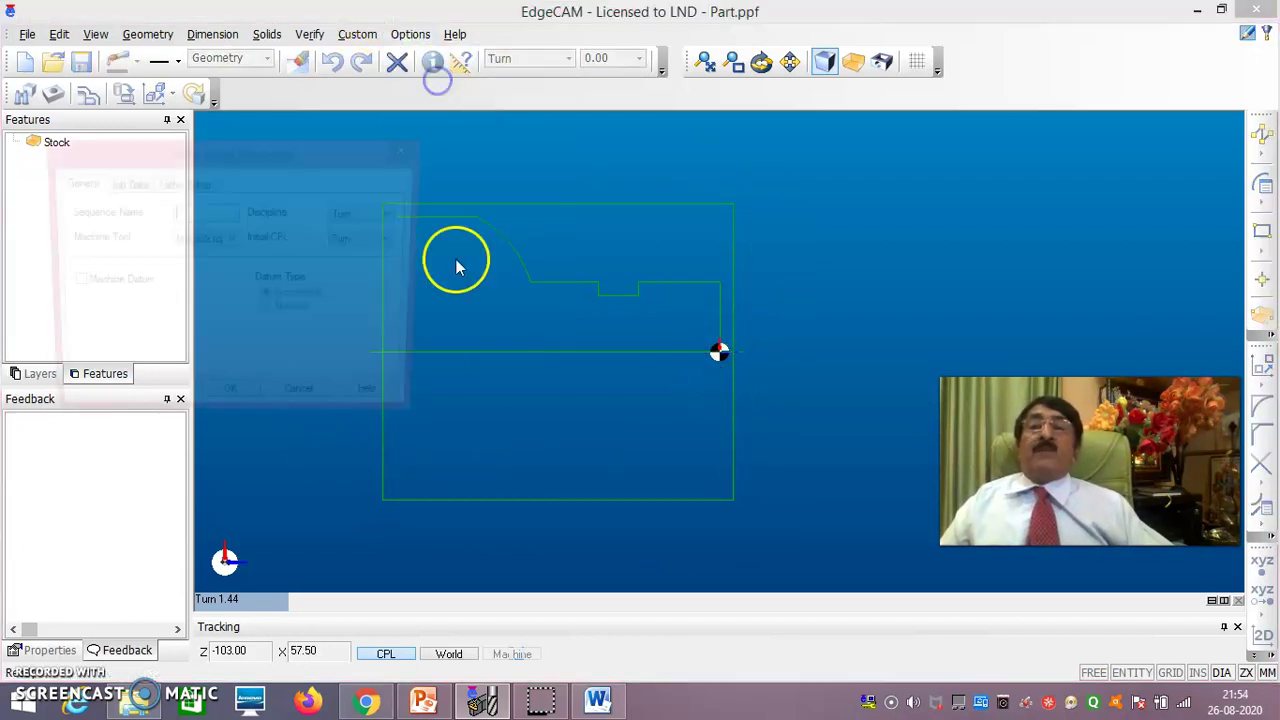
left_click(233, 241)
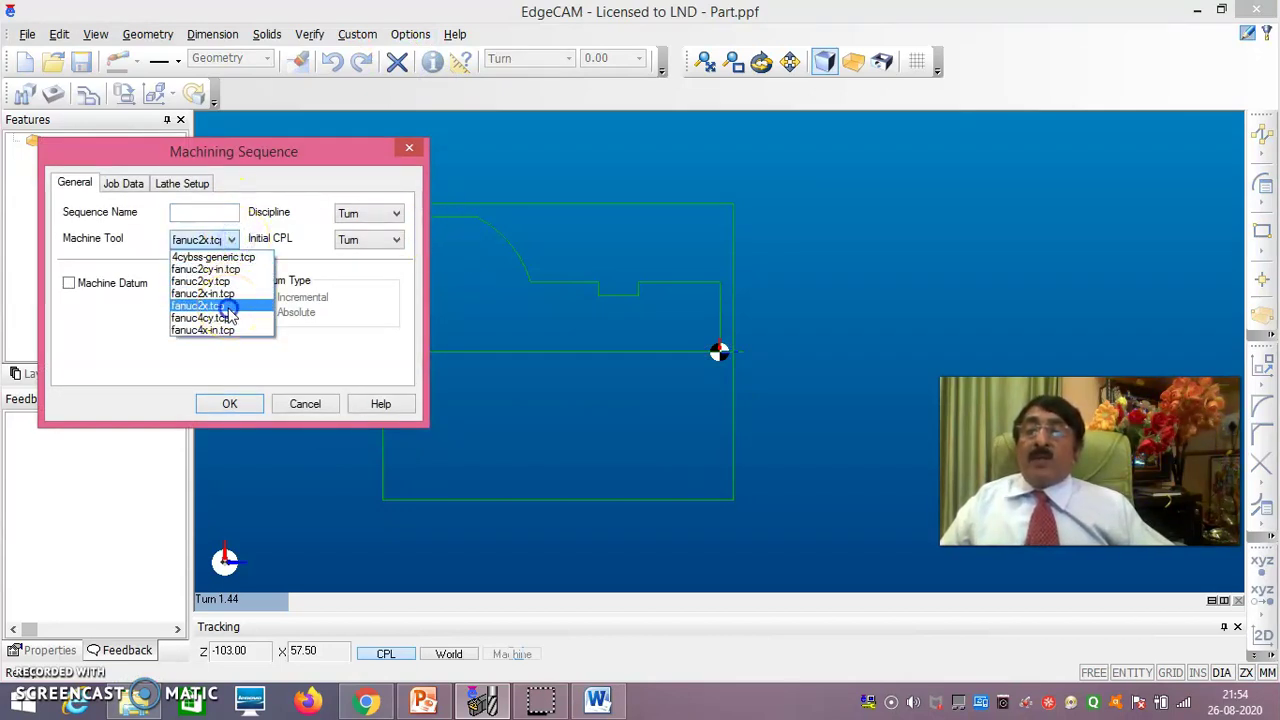
left_click(228, 307)
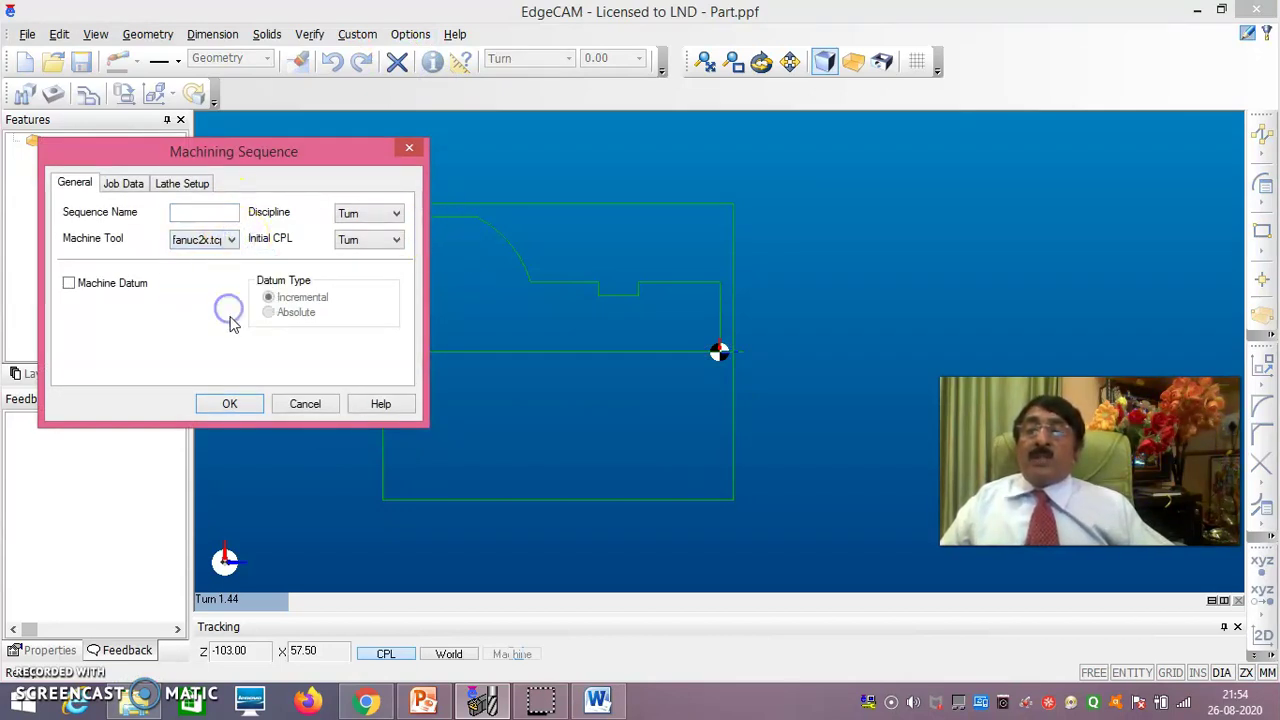
left_click(214, 405)
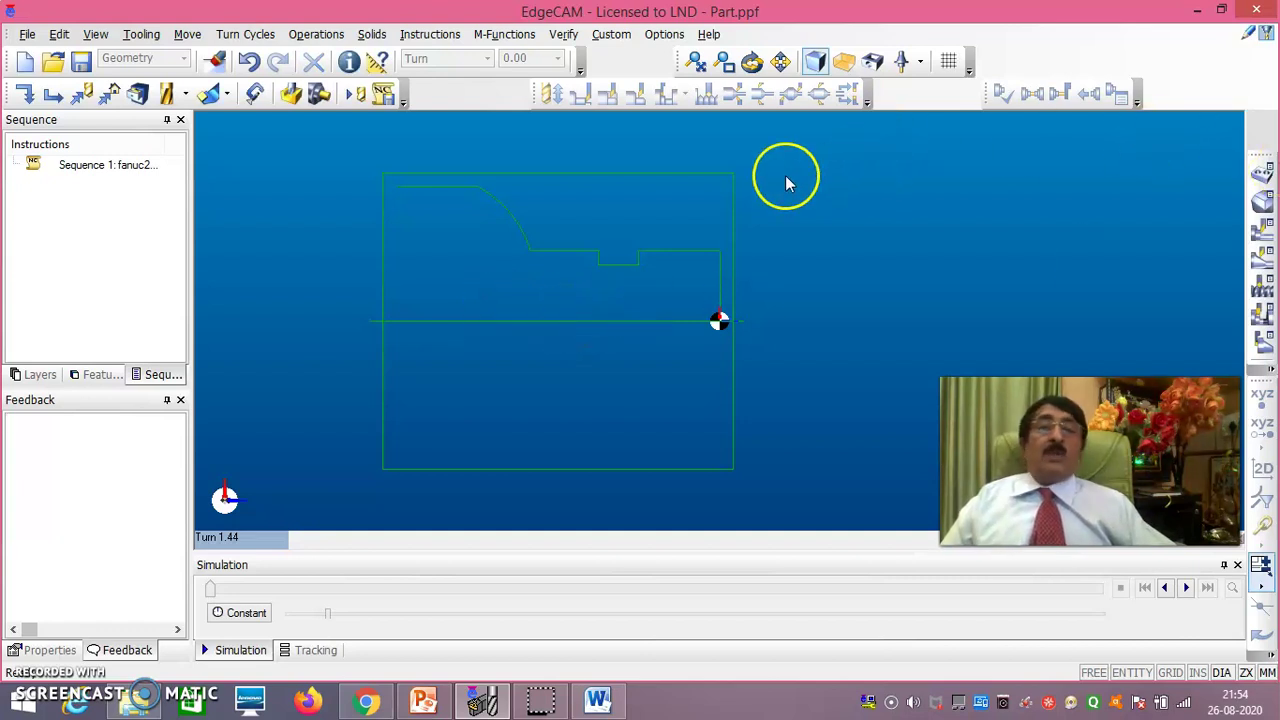
Load the PCLNL-2525-M12 0.8 General Turn GC1015 turning tool from the tool store into the sequence
left_click(137, 40)
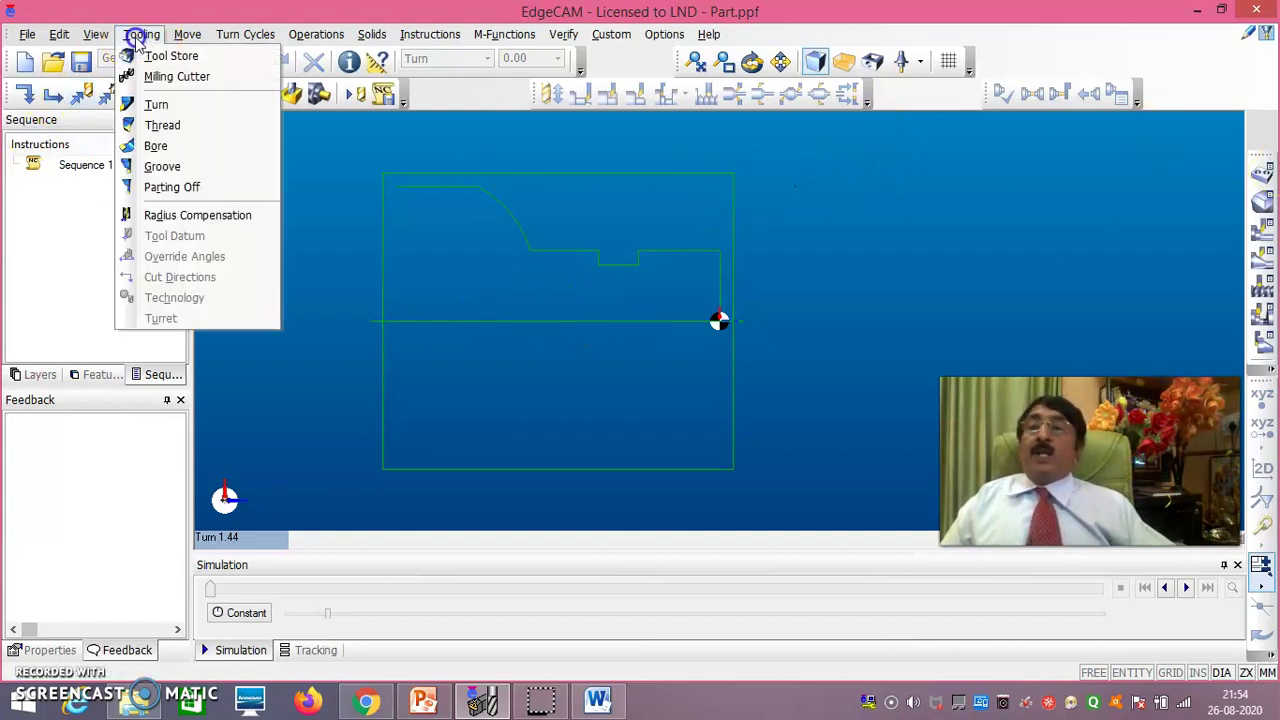
left_click(158, 106)
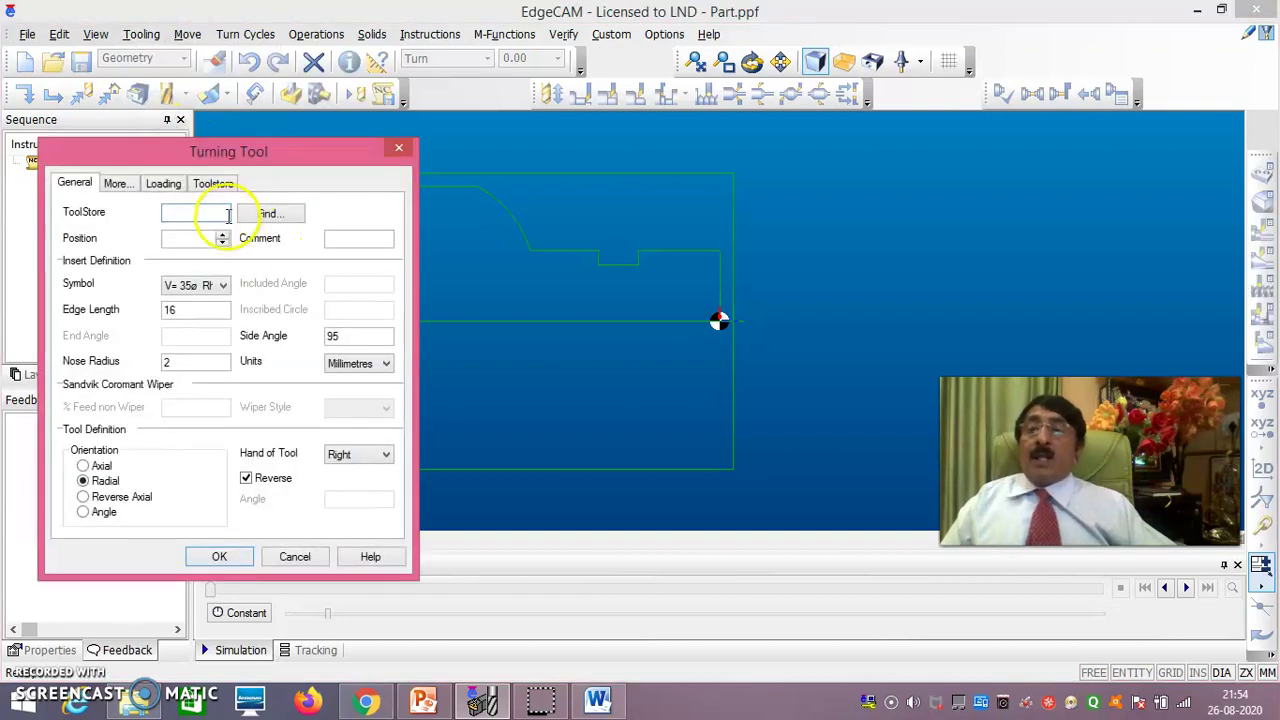
left_click(250, 218)
left_click(279, 220)
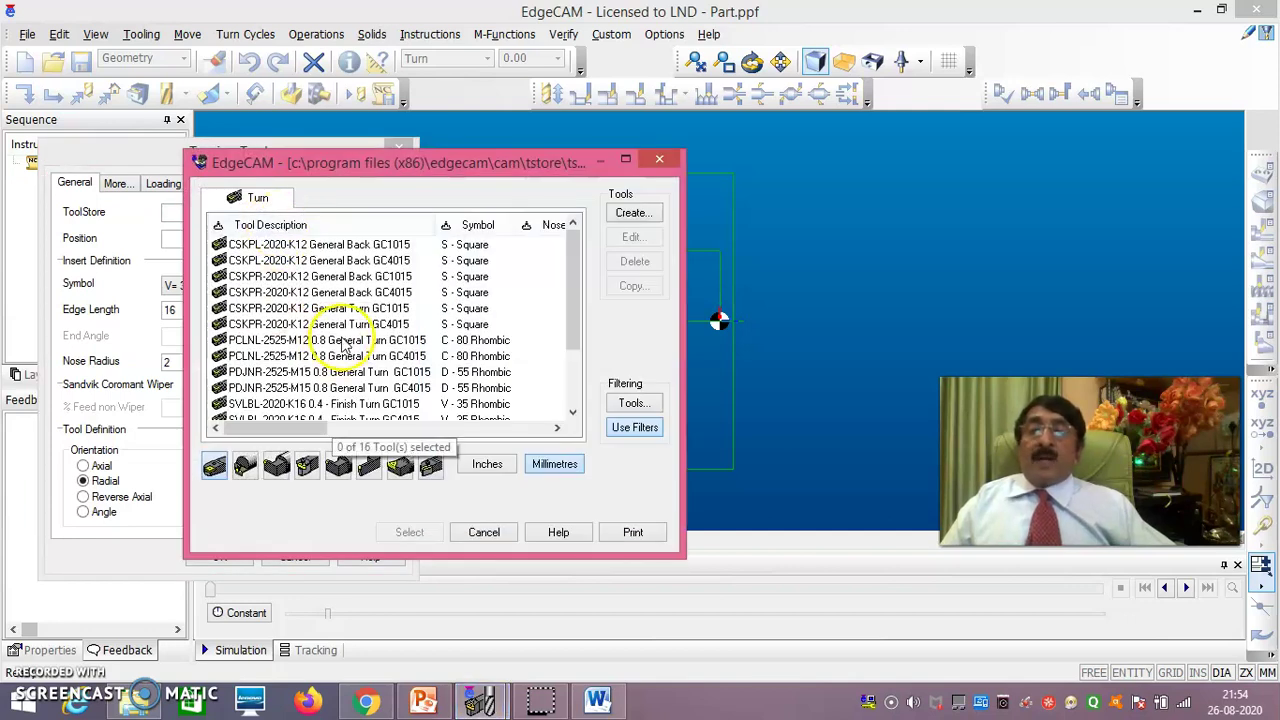
left_click(342, 341)
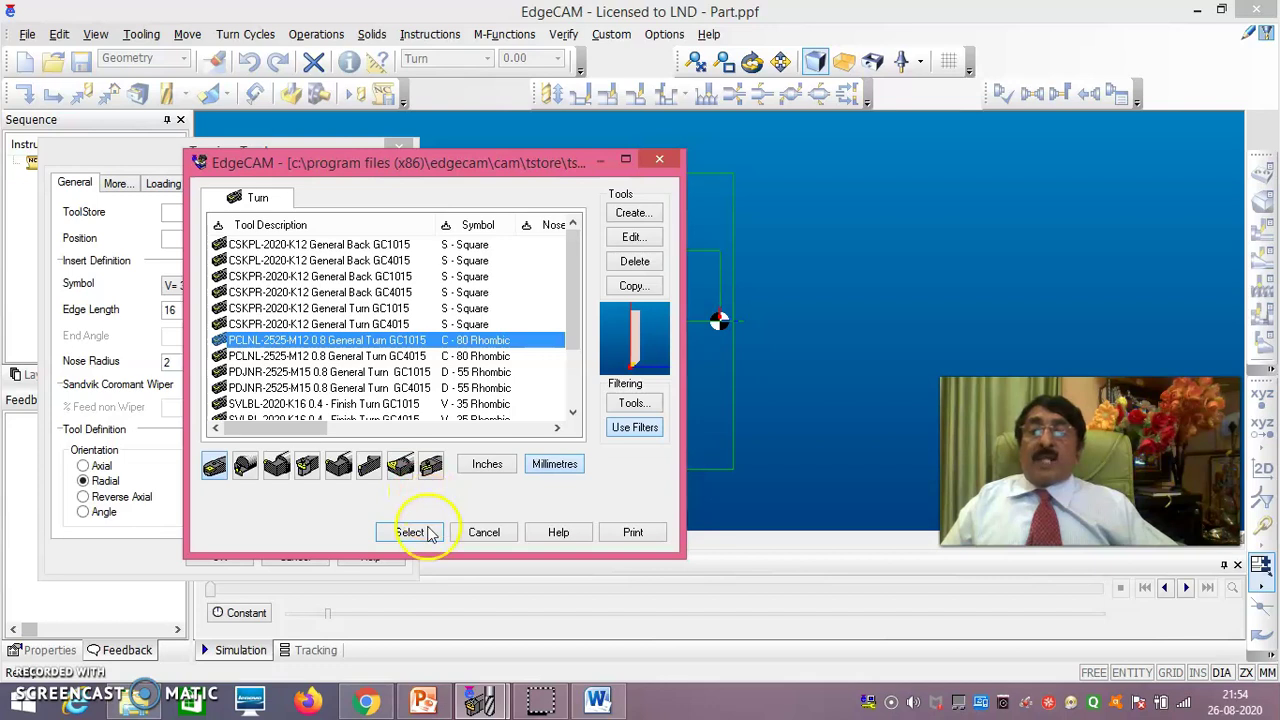
left_click(410, 533)
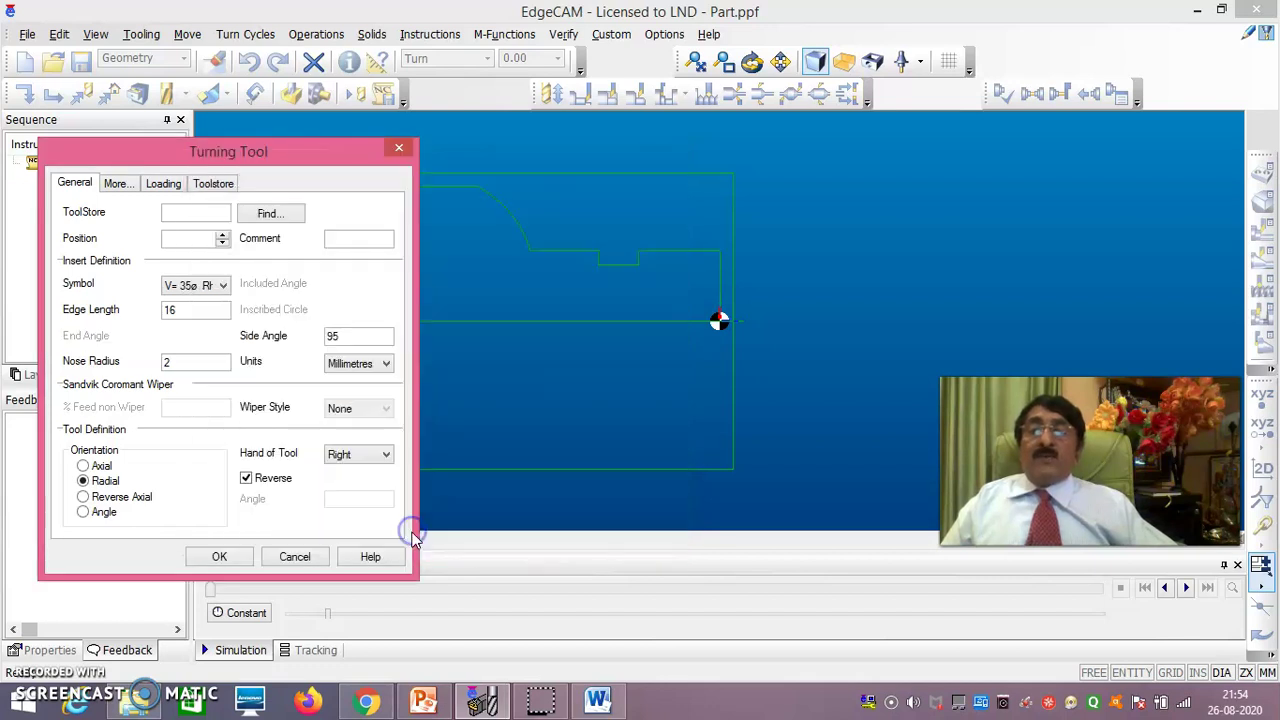
left_click(220, 557)
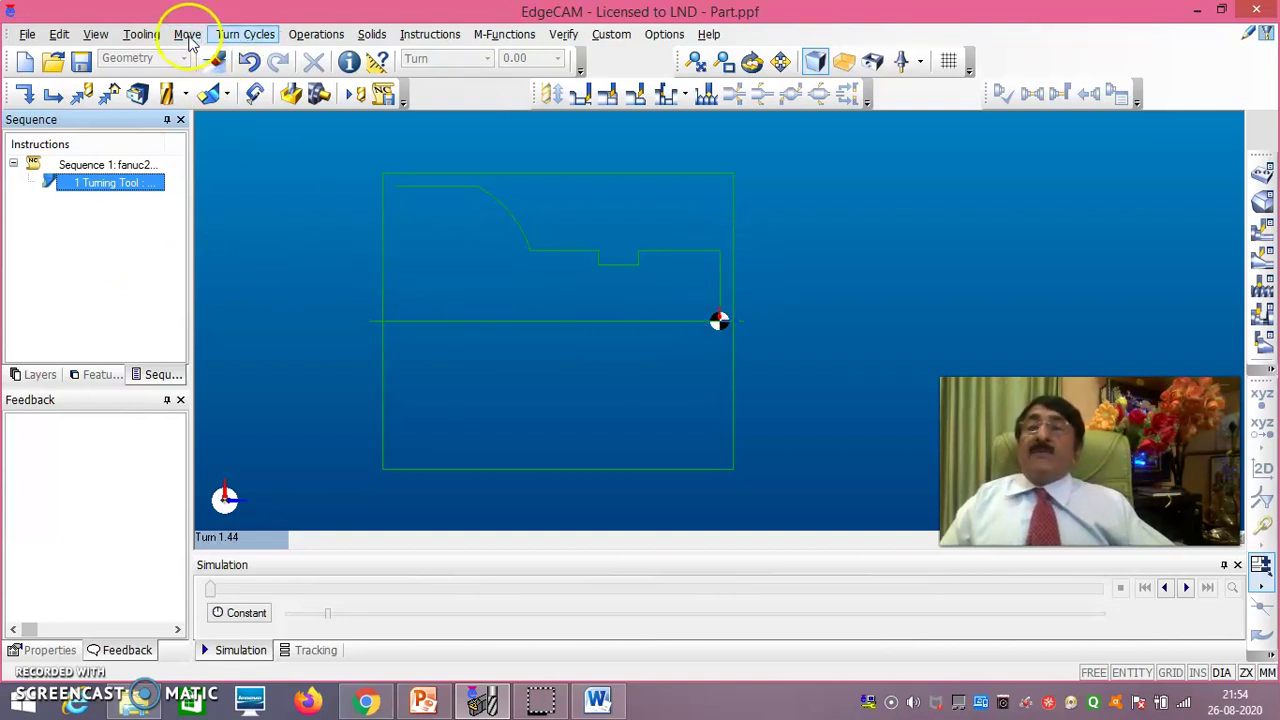
Set up a Face-direction Rough Turn cycle with feedrate 0.2 mm/rev, speed 1200 RPM, cut increment 1, and X and Z offsets 0.5
left_click(242, 36)
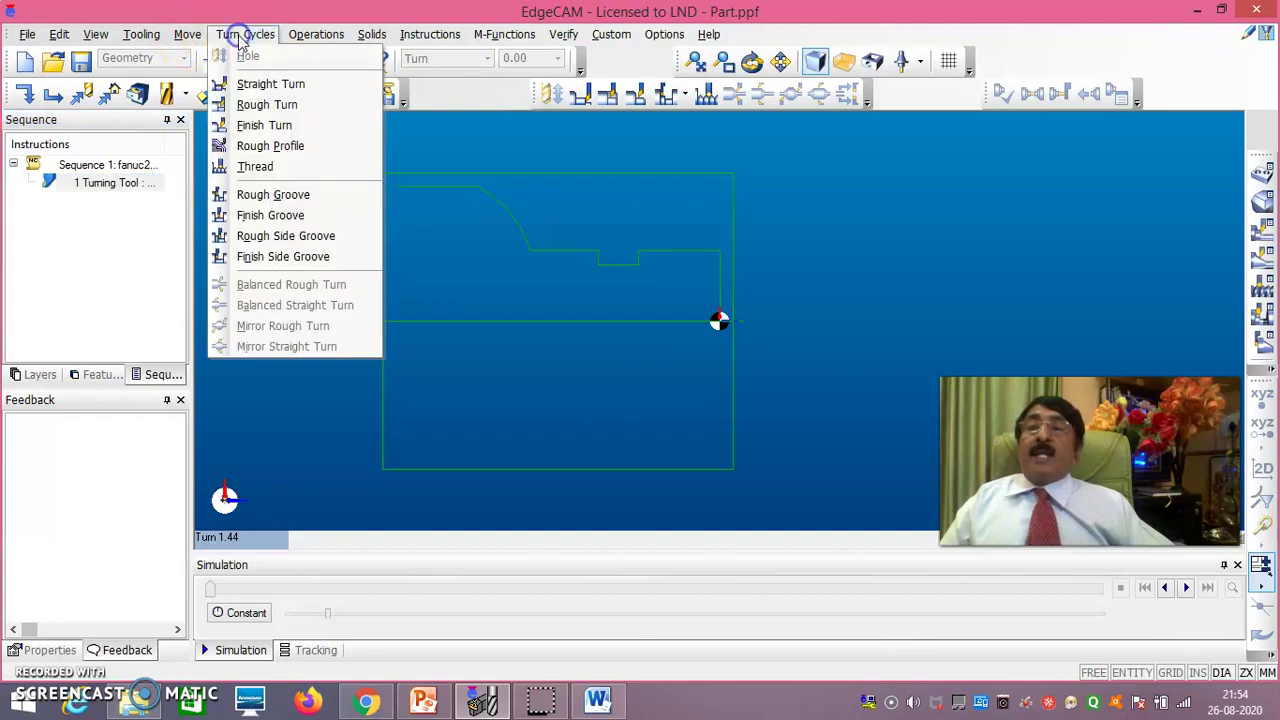
left_click(276, 108)
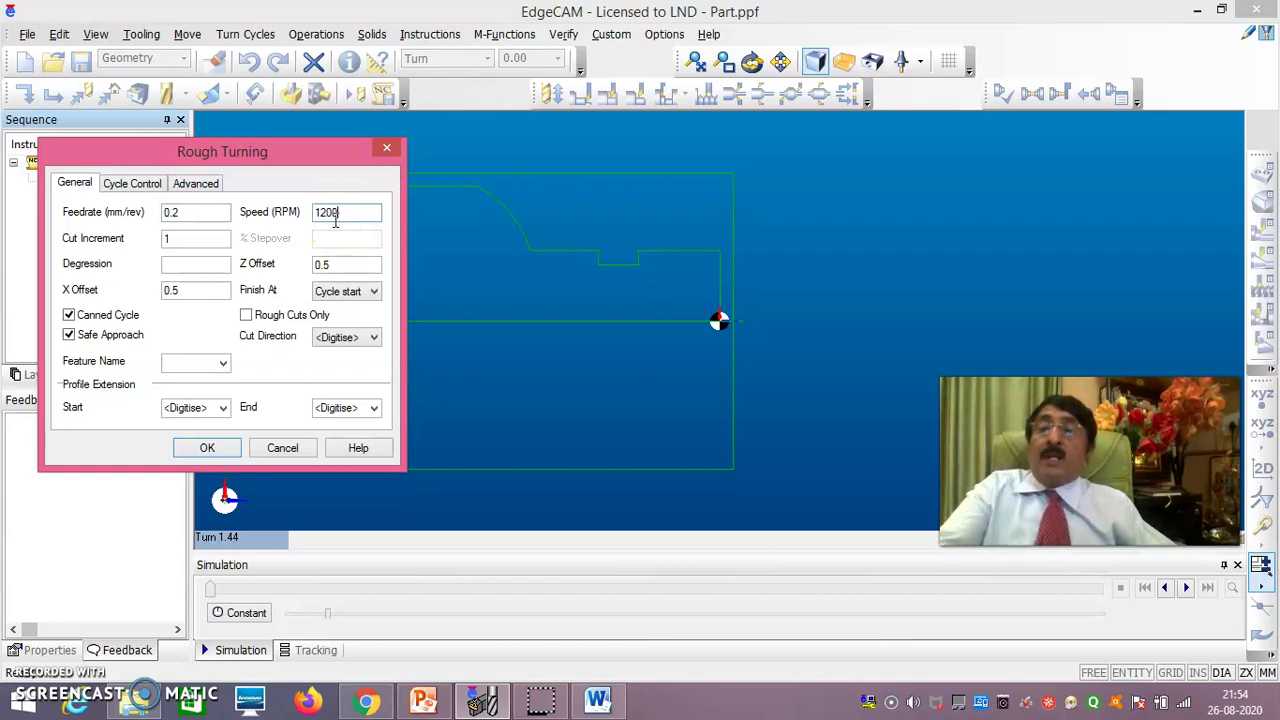
left_click(165, 220)
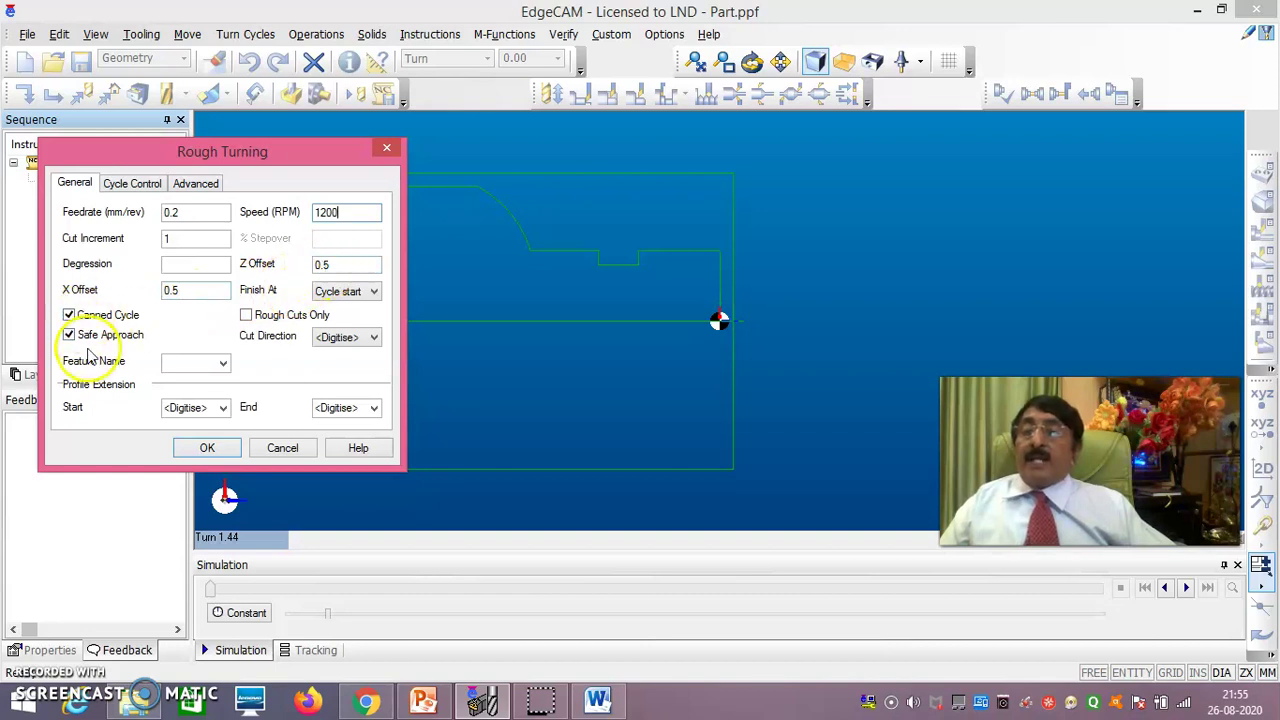
left_click(373, 337)
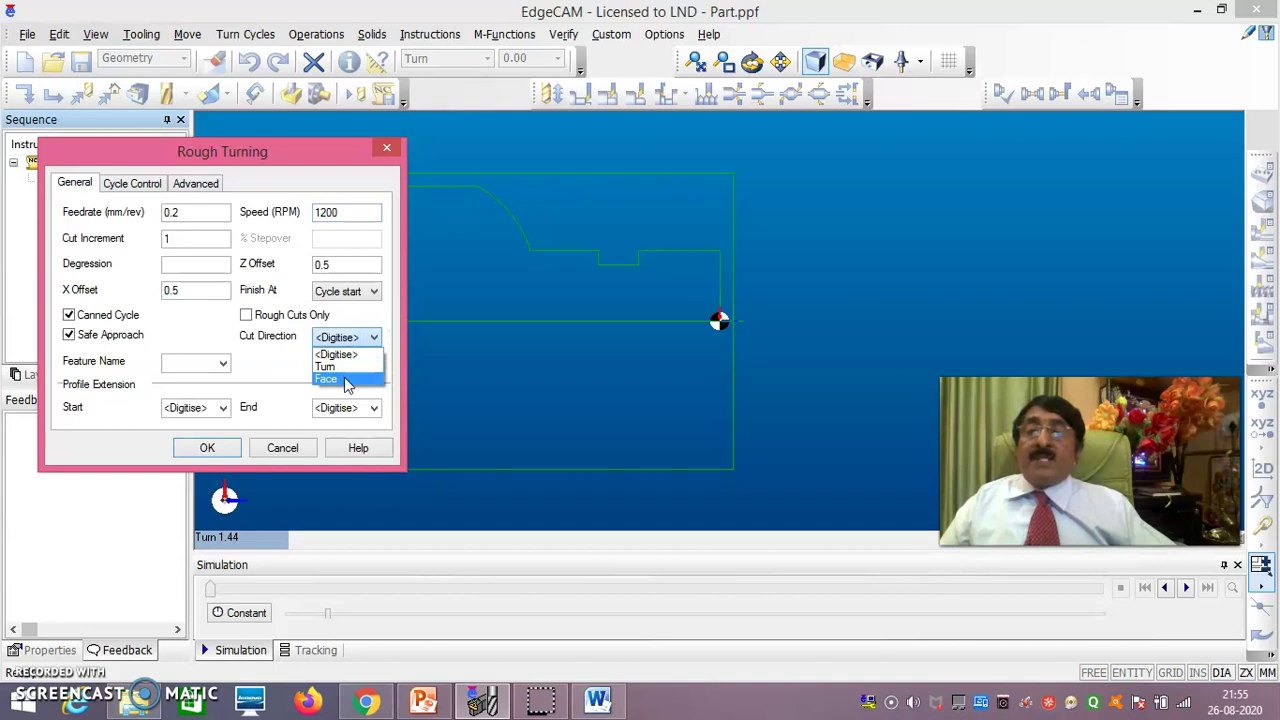
left_click(345, 381)
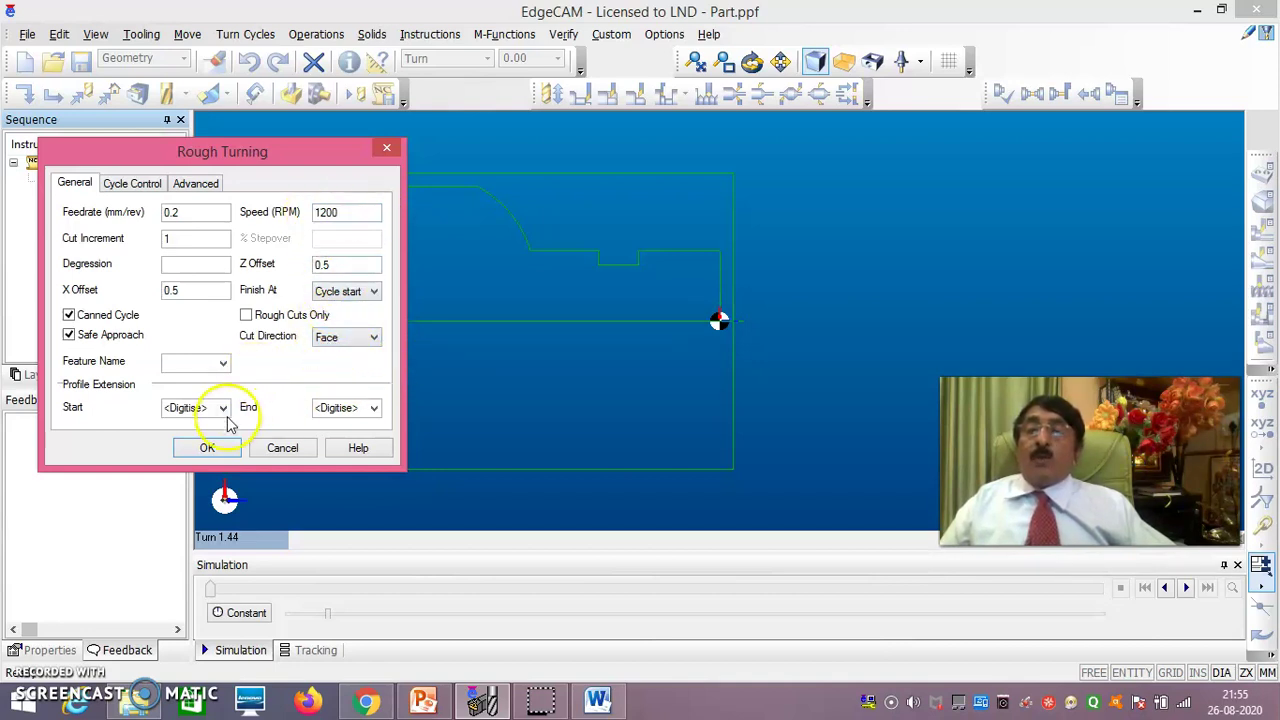
left_click(210, 448)
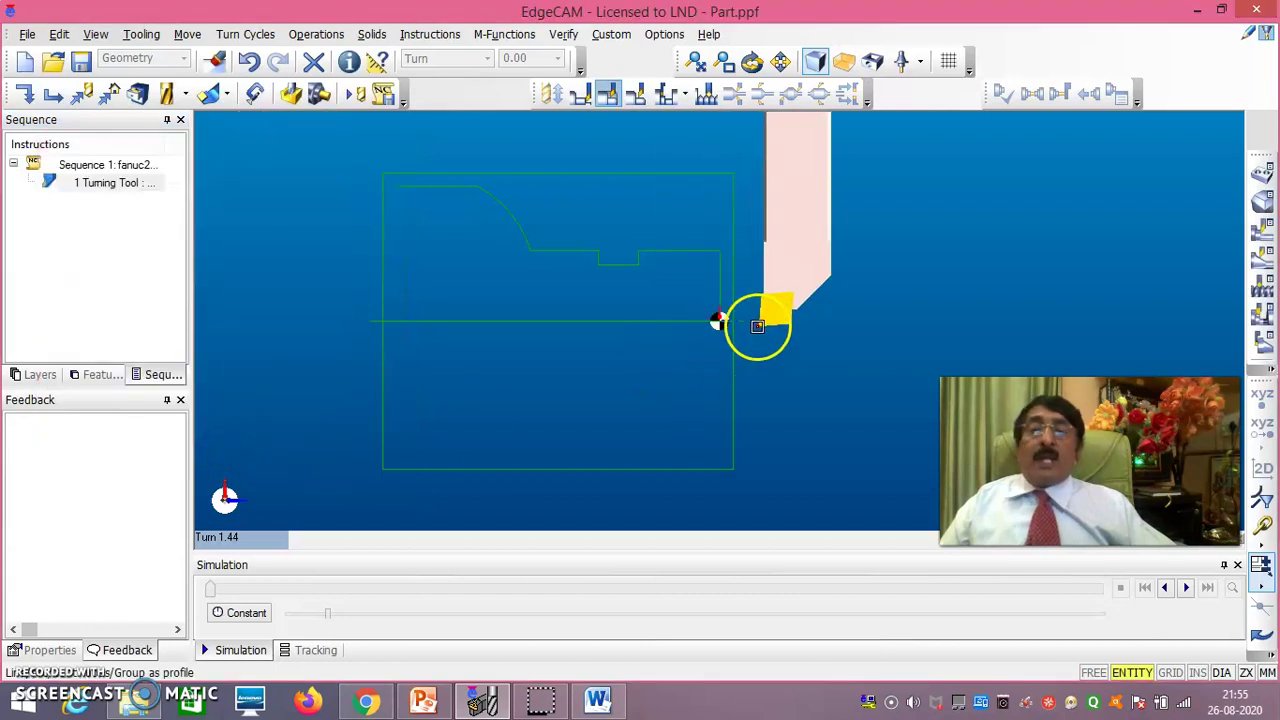
Use the profile's vertical end-face line for the facing cycle, with the cycle start just outside the stock's upper front corner
left_click(718, 288)
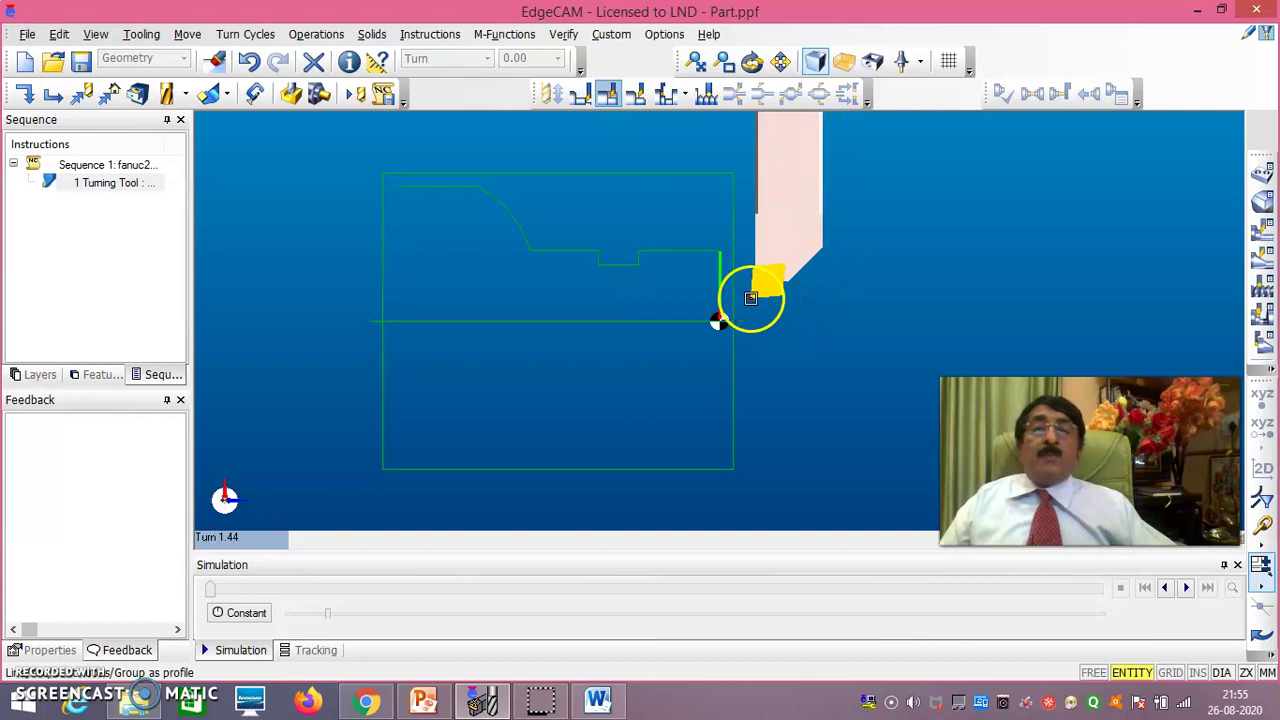
right_click(745, 281)
right_click(752, 243)
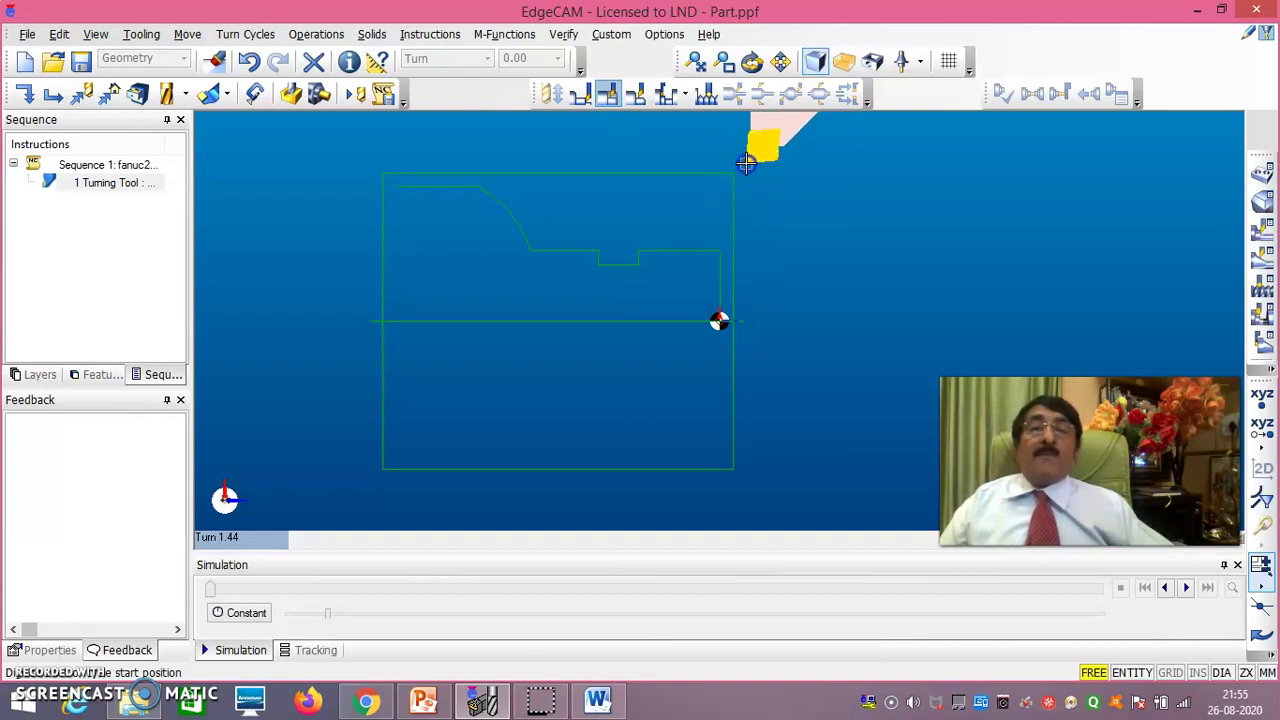
left_click(746, 163)
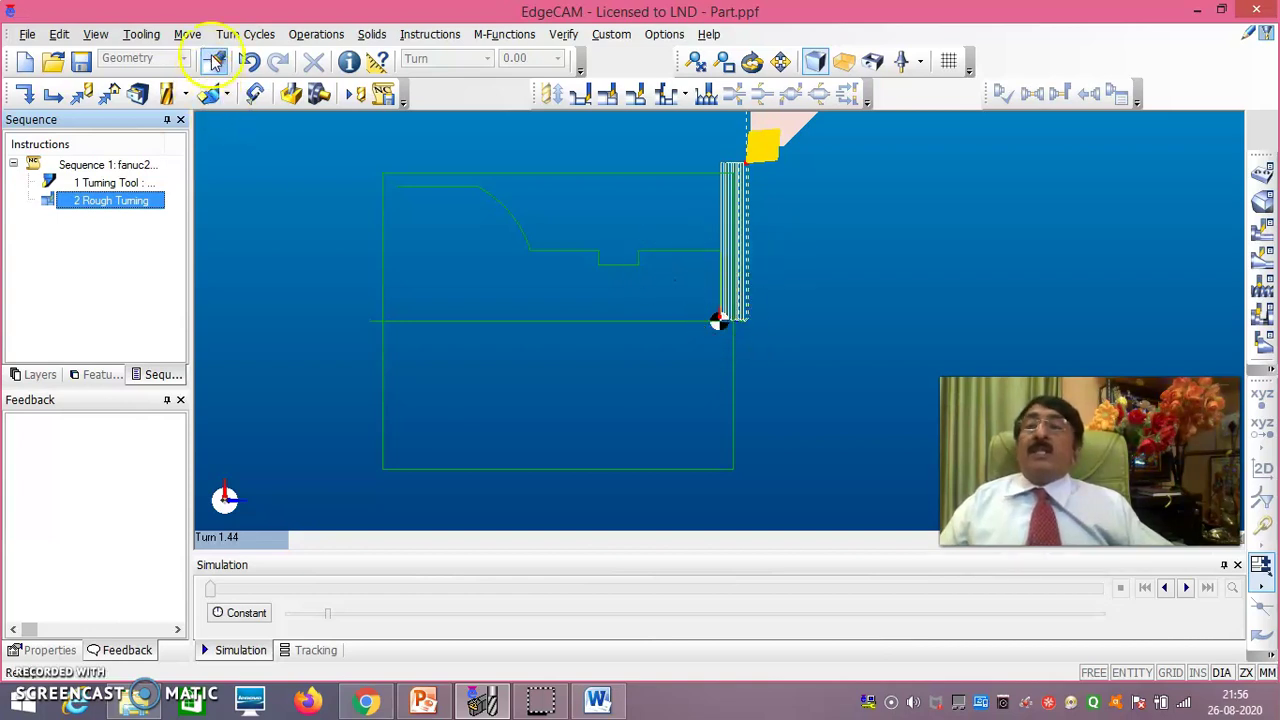
Load the PCLNL-2525-M12 0.8 General Turn GC4015 turning tool from the tool store into the sequence
left_click(140, 34)
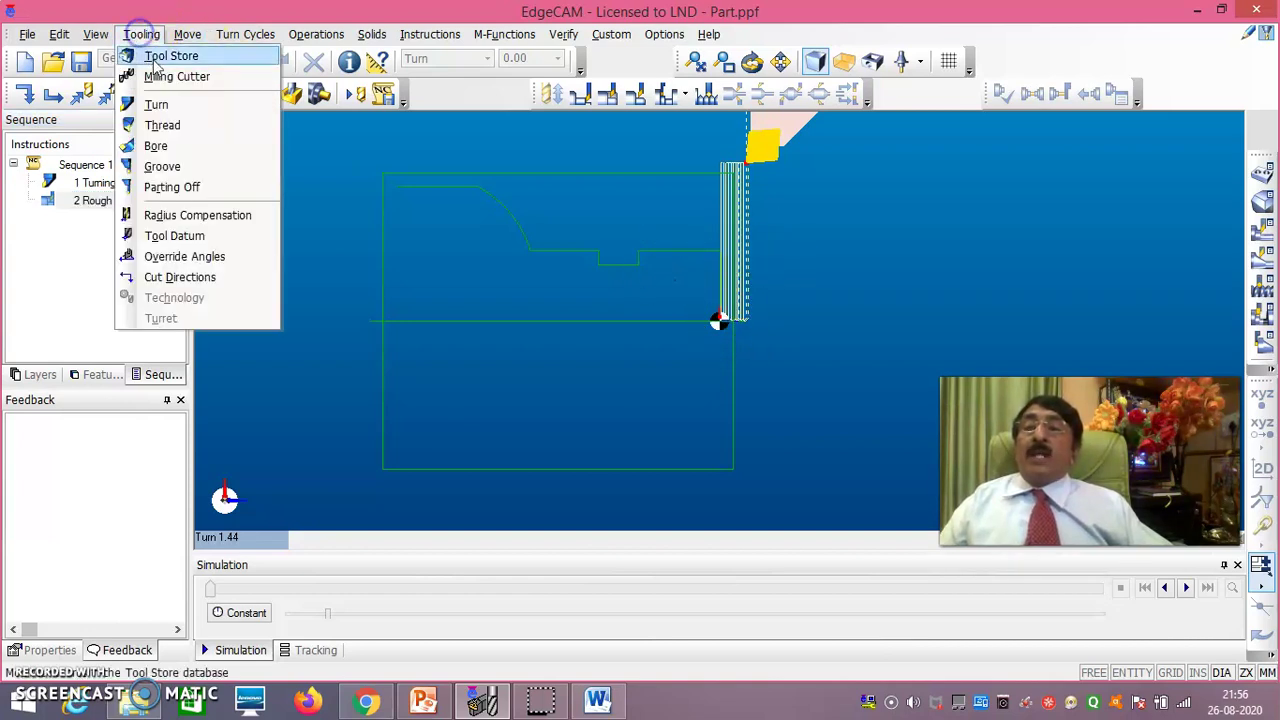
left_click(162, 108)
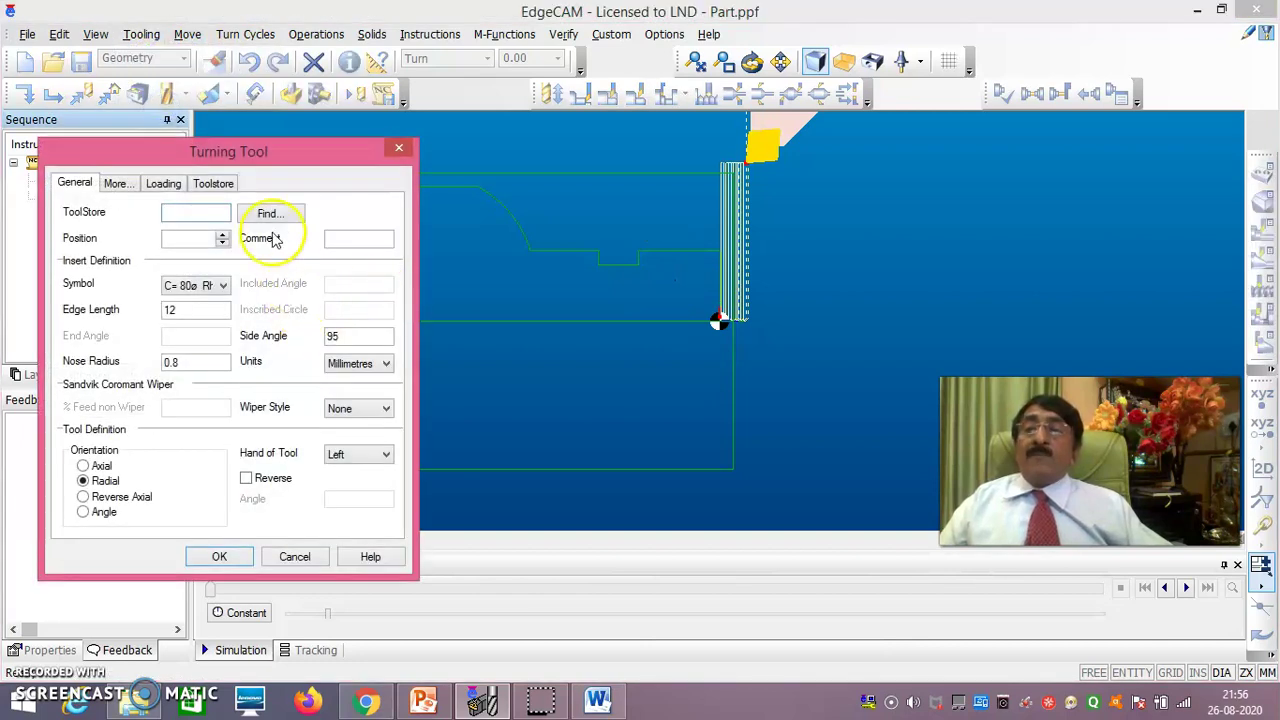
left_click(272, 218)
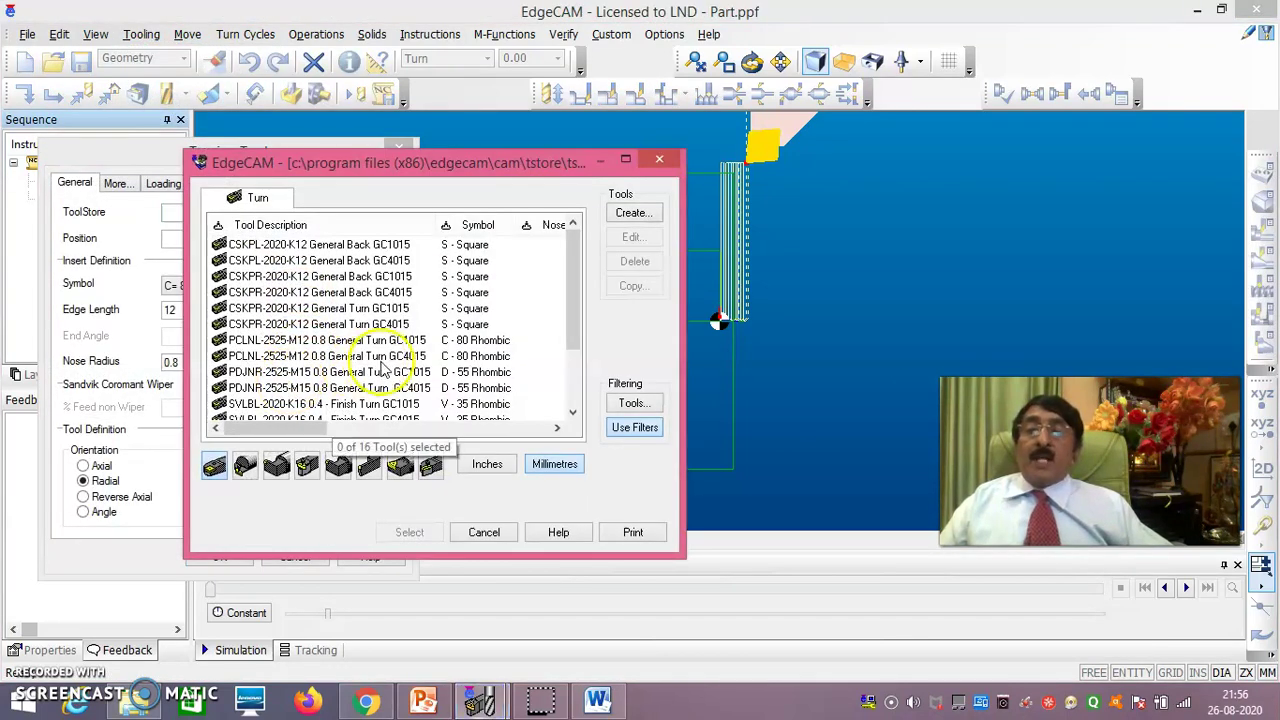
left_click(382, 358)
left_click(411, 532)
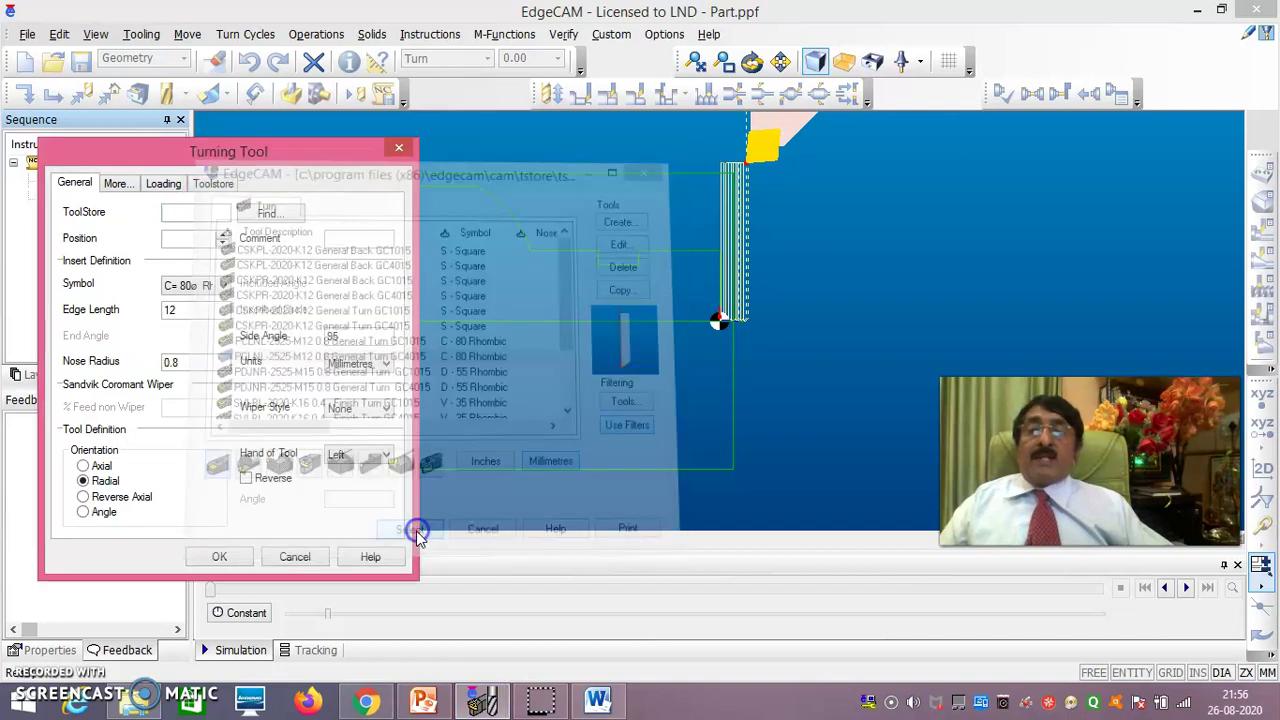
left_click(224, 557)
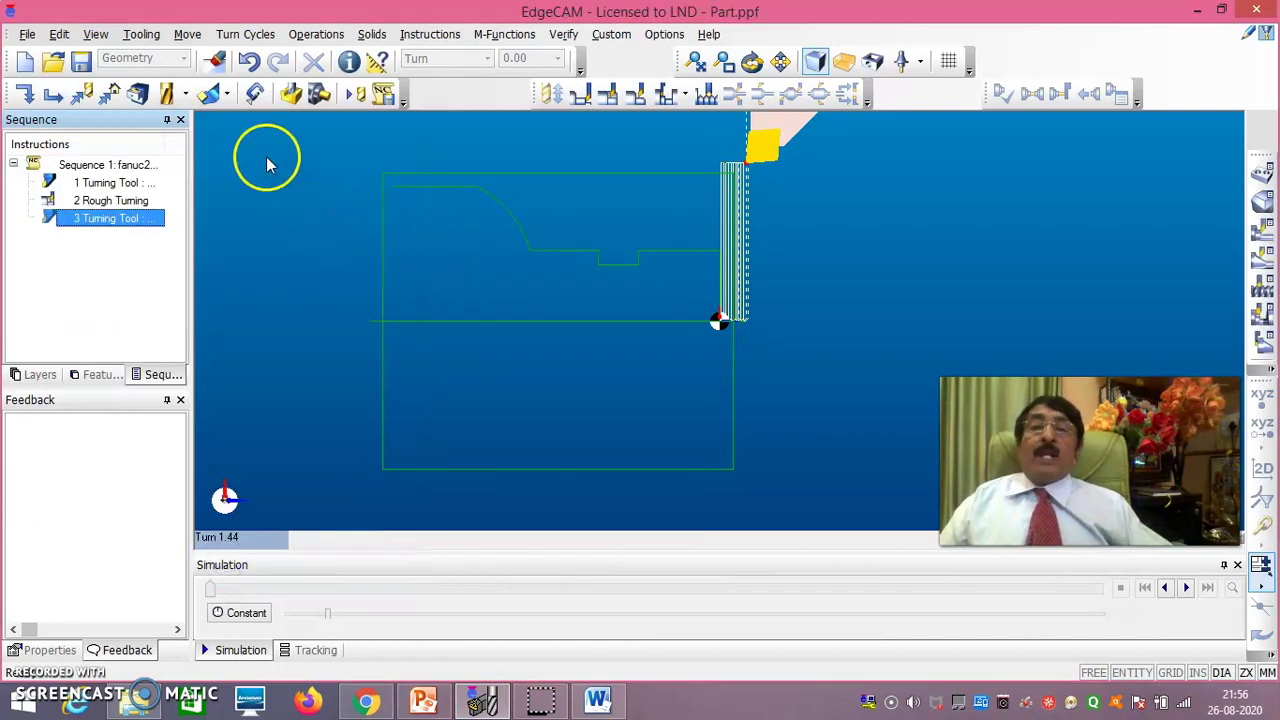
Set up a Turn-direction Rough Turn cycle with feedrate 0.3 mm/rev, speed 1200 RPM, cut increment 1, and X and Z offsets 0.5
left_click(226, 36)
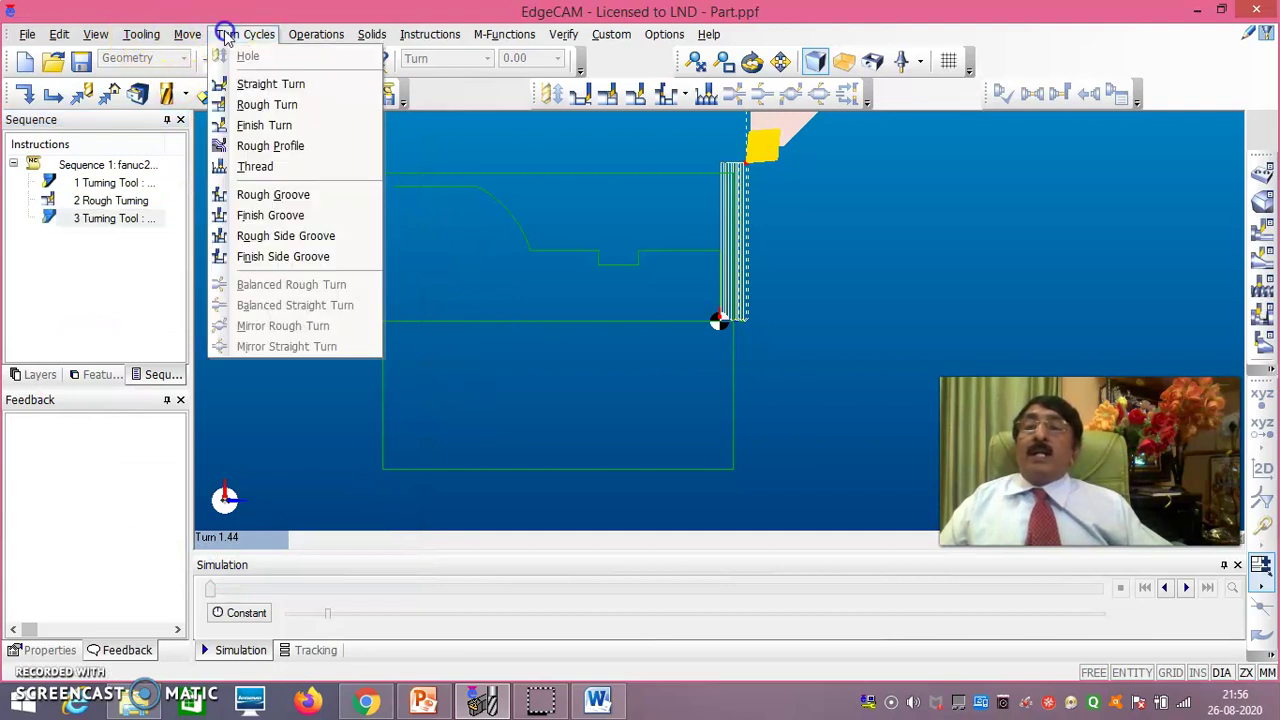
left_click(266, 105)
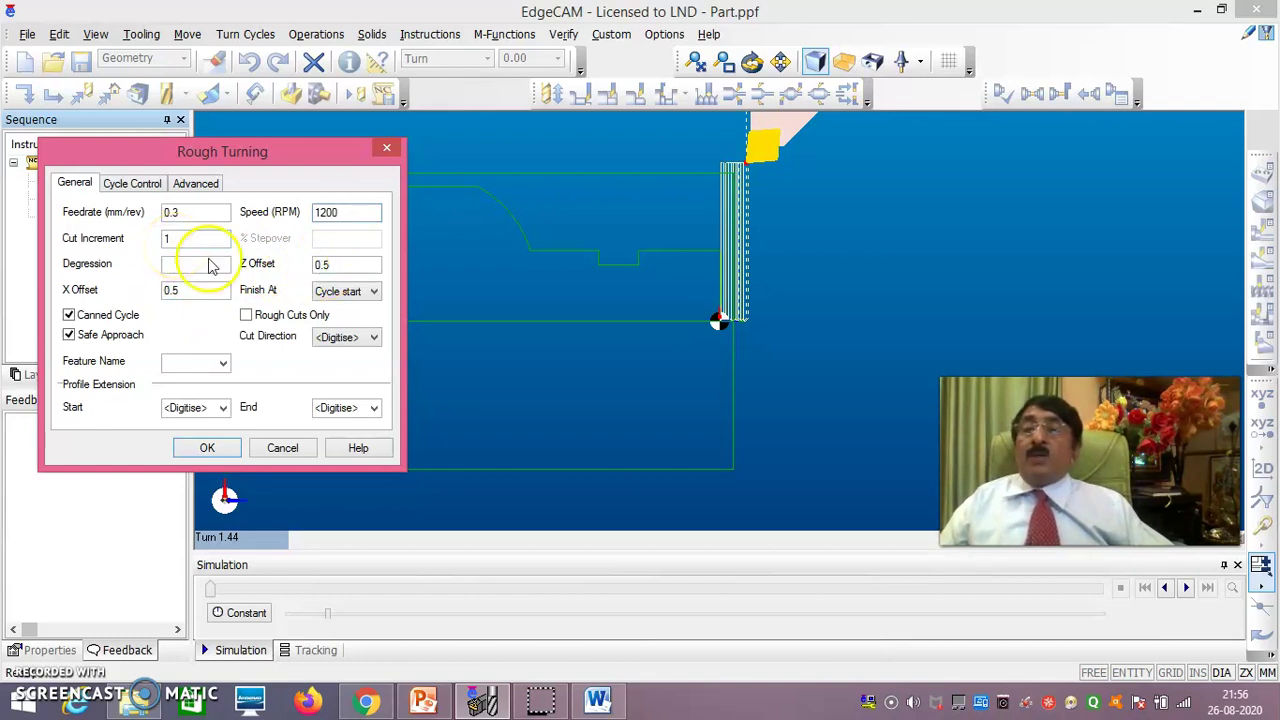
left_click(373, 338)
left_click(369, 367)
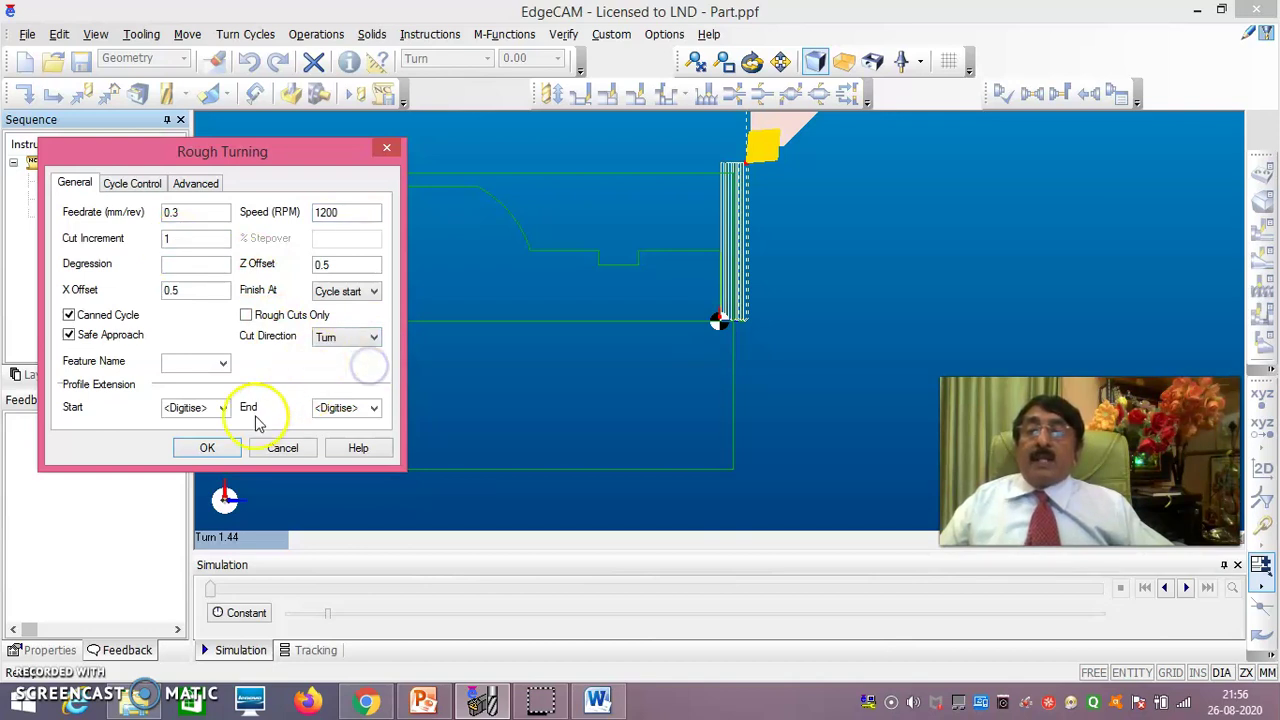
left_click(209, 449)
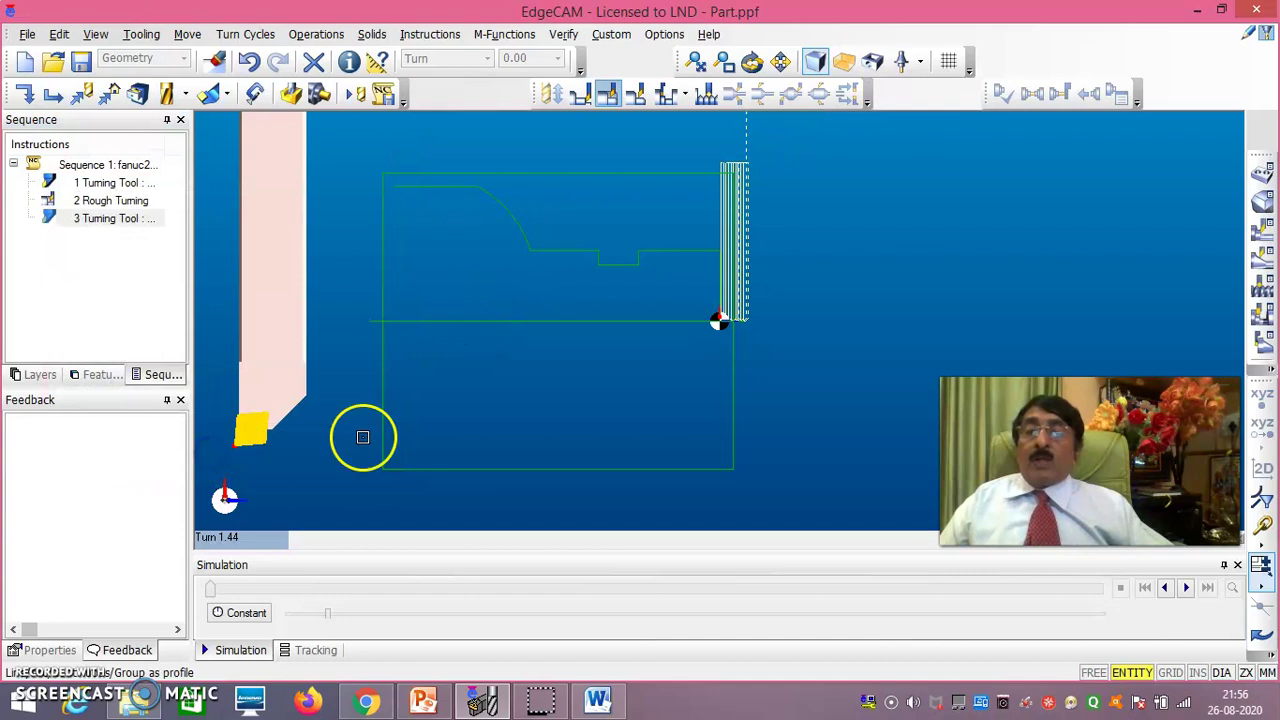
Rough turn the outer profile, choosing the straight segments and the arc without the groove, with the cycle start outside the stock's upper front corner
left_click(660, 250)
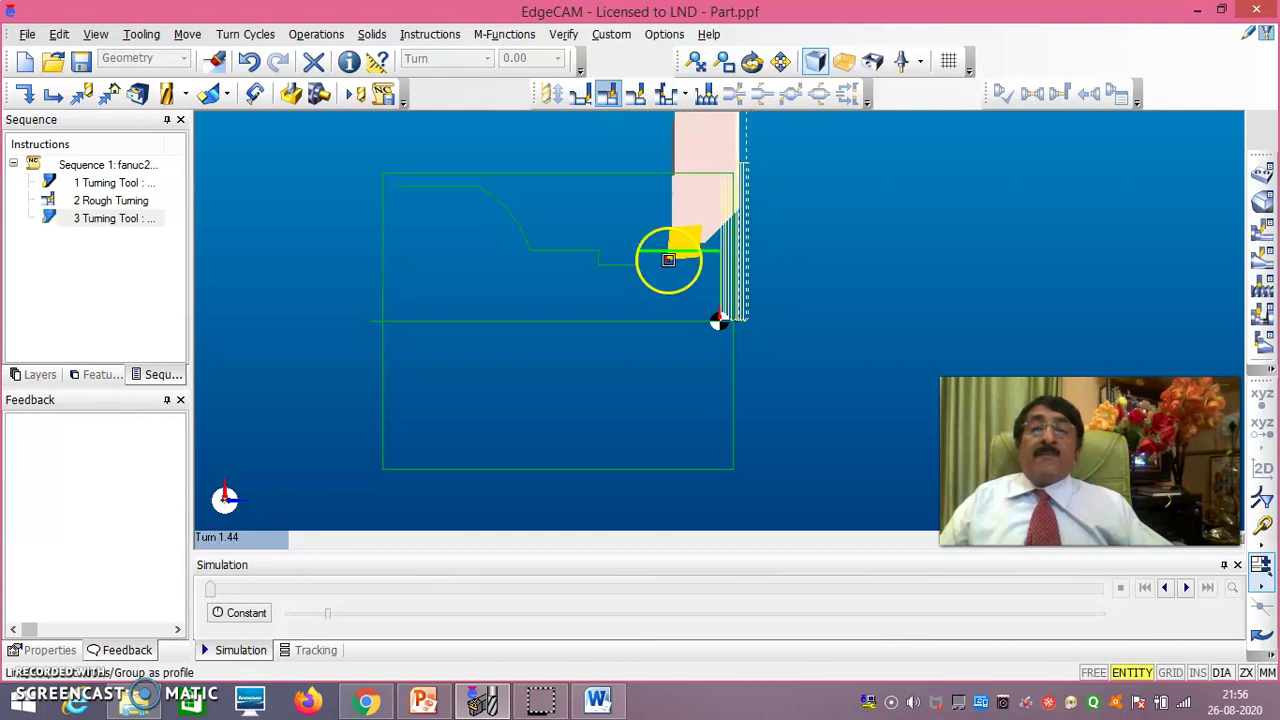
left_click(580, 253)
left_click(520, 233)
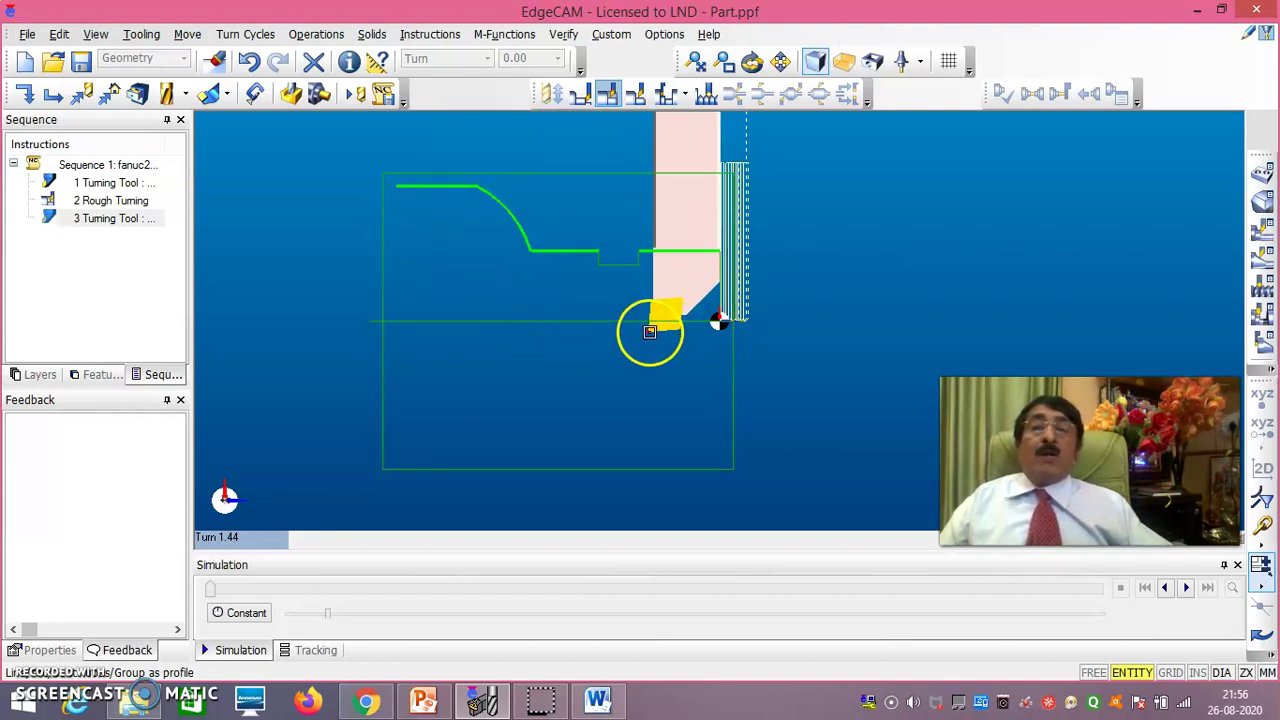
right_click(784, 247)
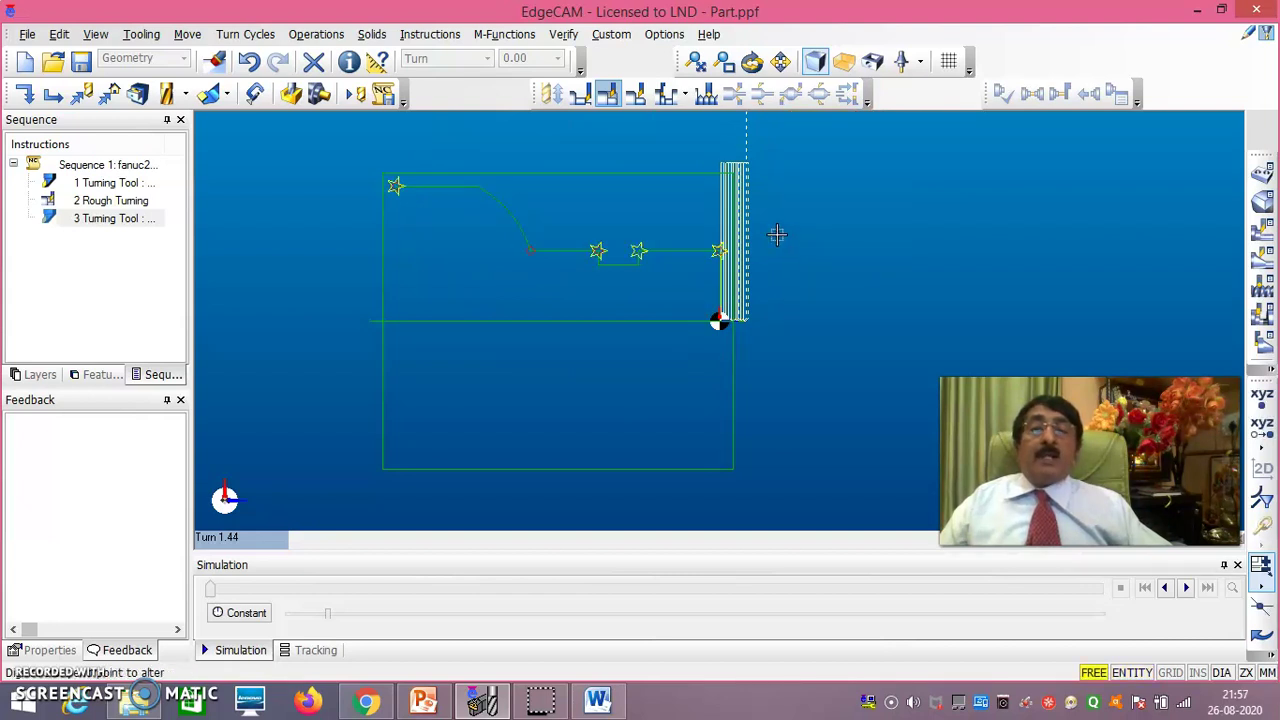
right_click(769, 219)
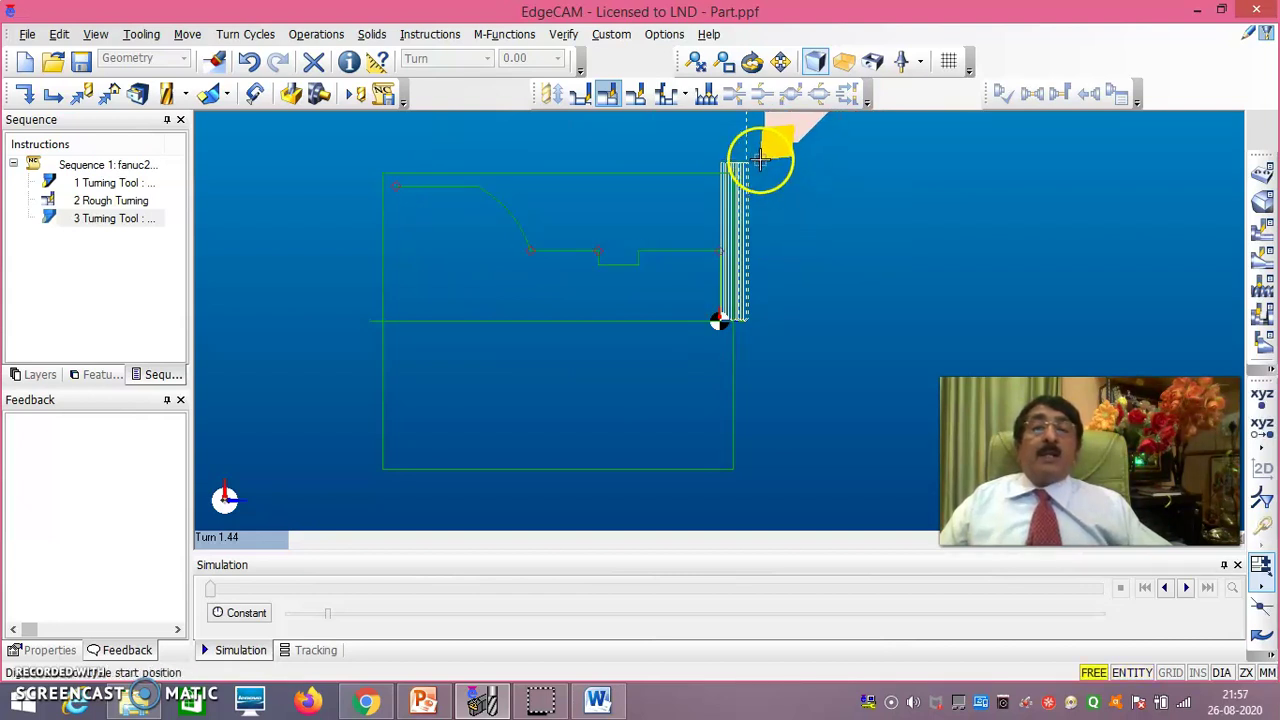
left_click(760, 158)
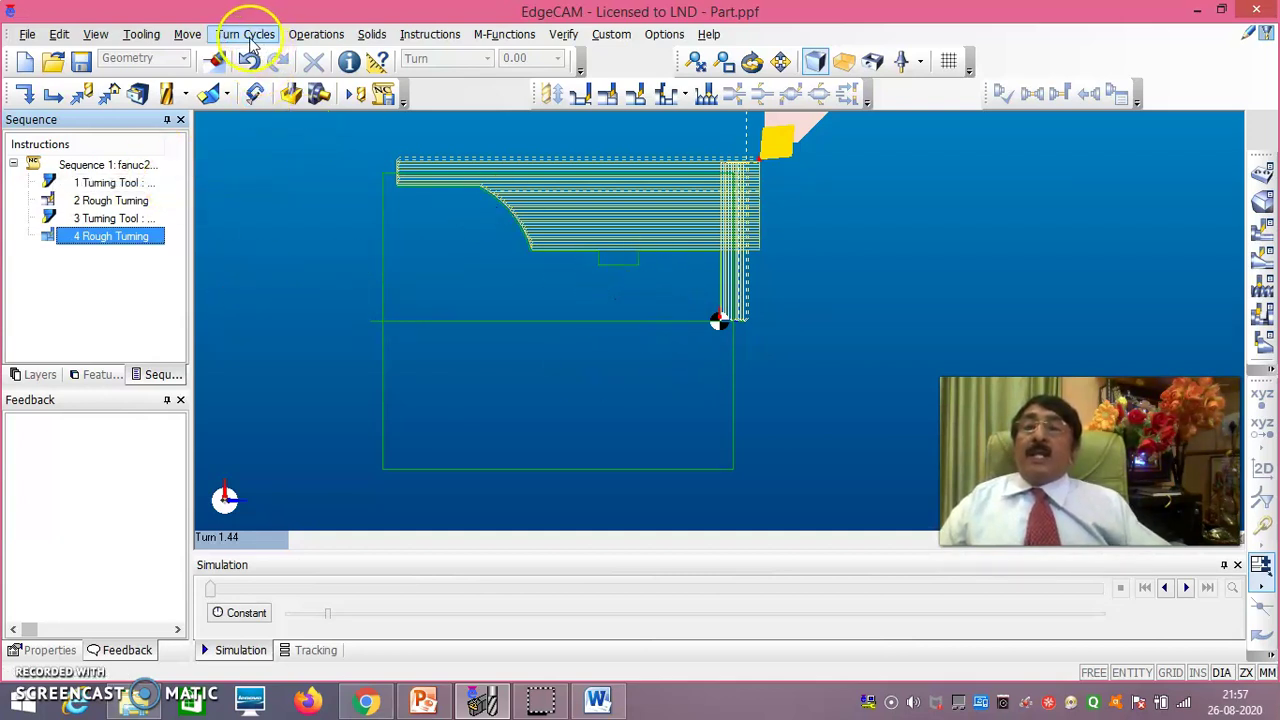
Switch to design mode, start a line at the groove's upper corner nearest the end face, and return to manufacturing
left_click(663, 36)
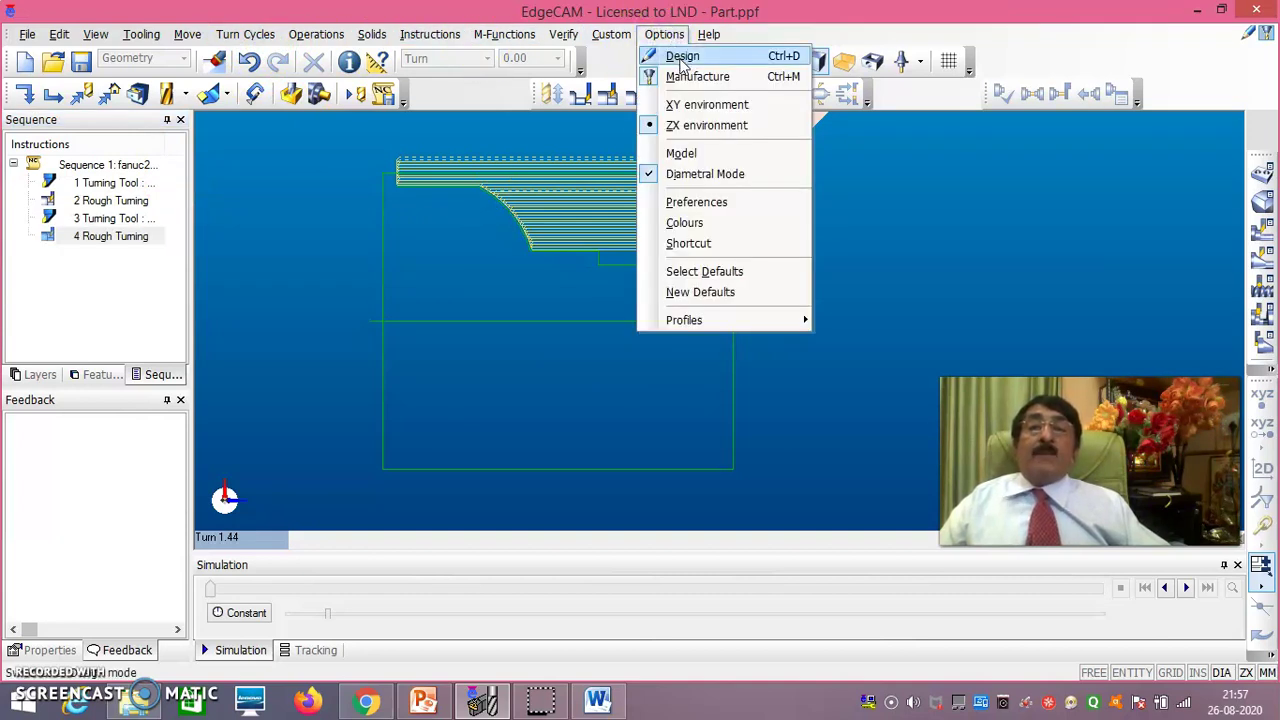
left_click(681, 57)
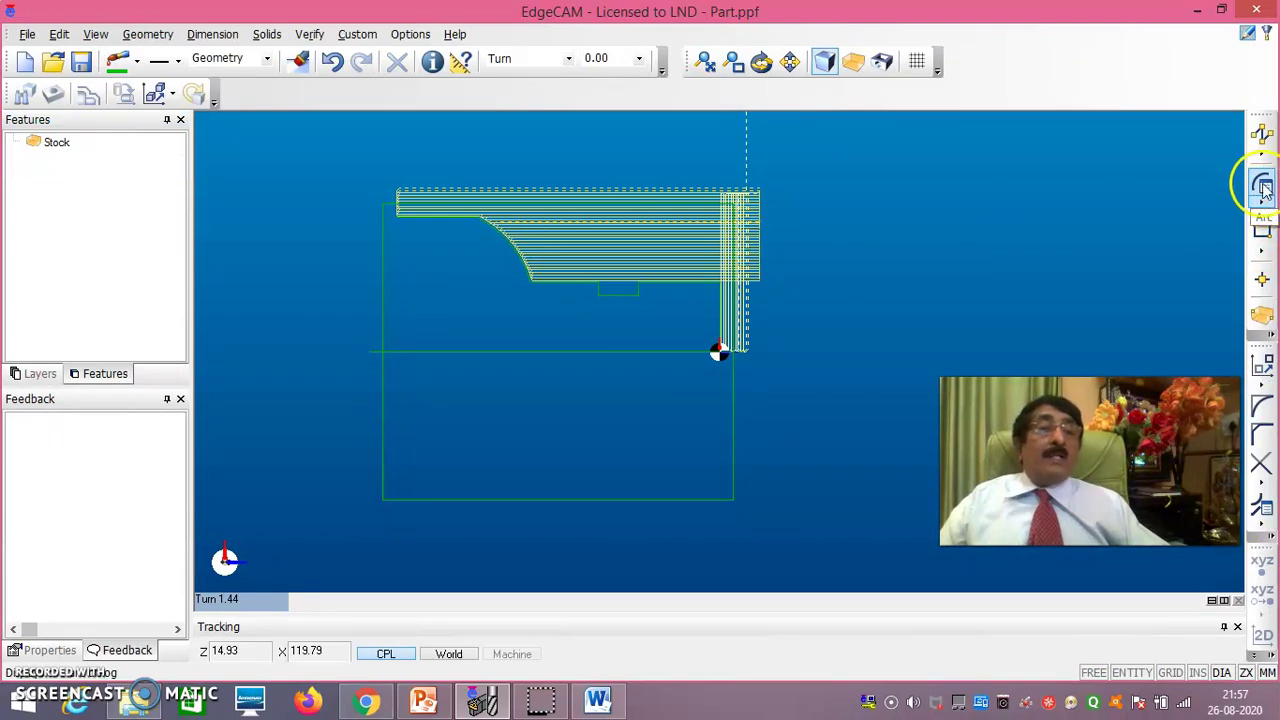
left_click(1262, 140)
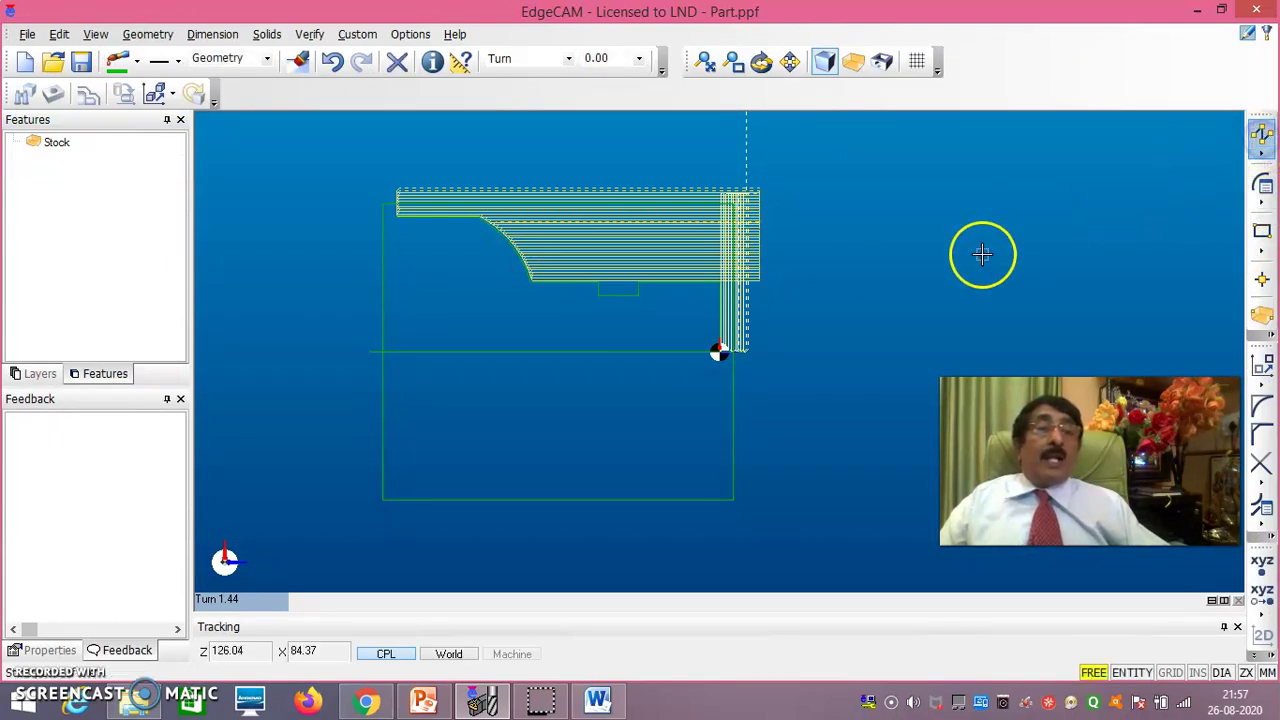
left_click(636, 282)
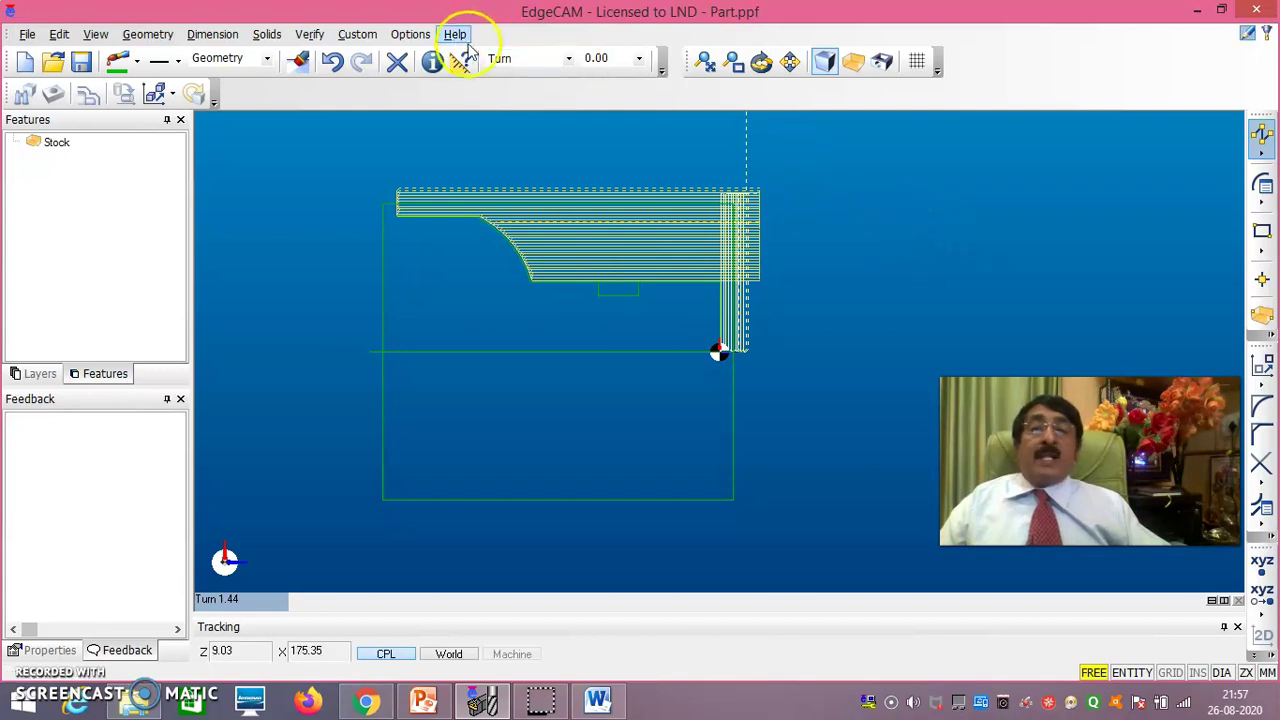
left_click(410, 34)
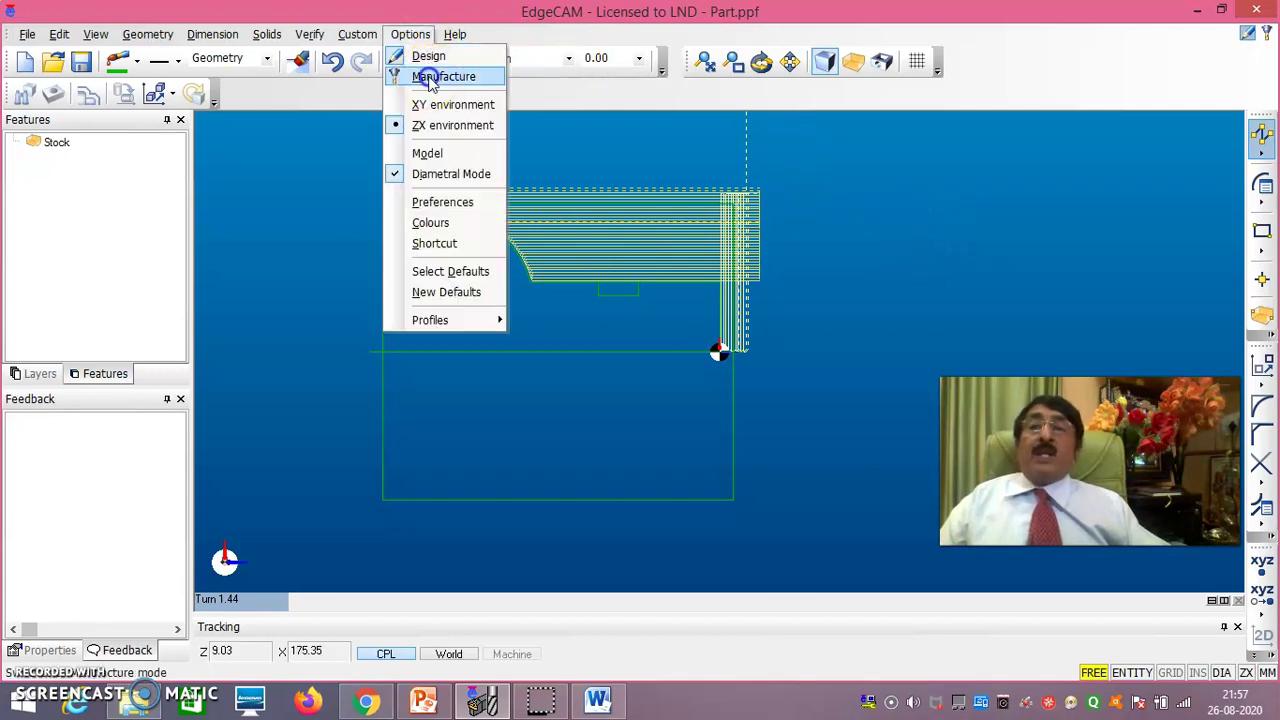
left_click(430, 78)
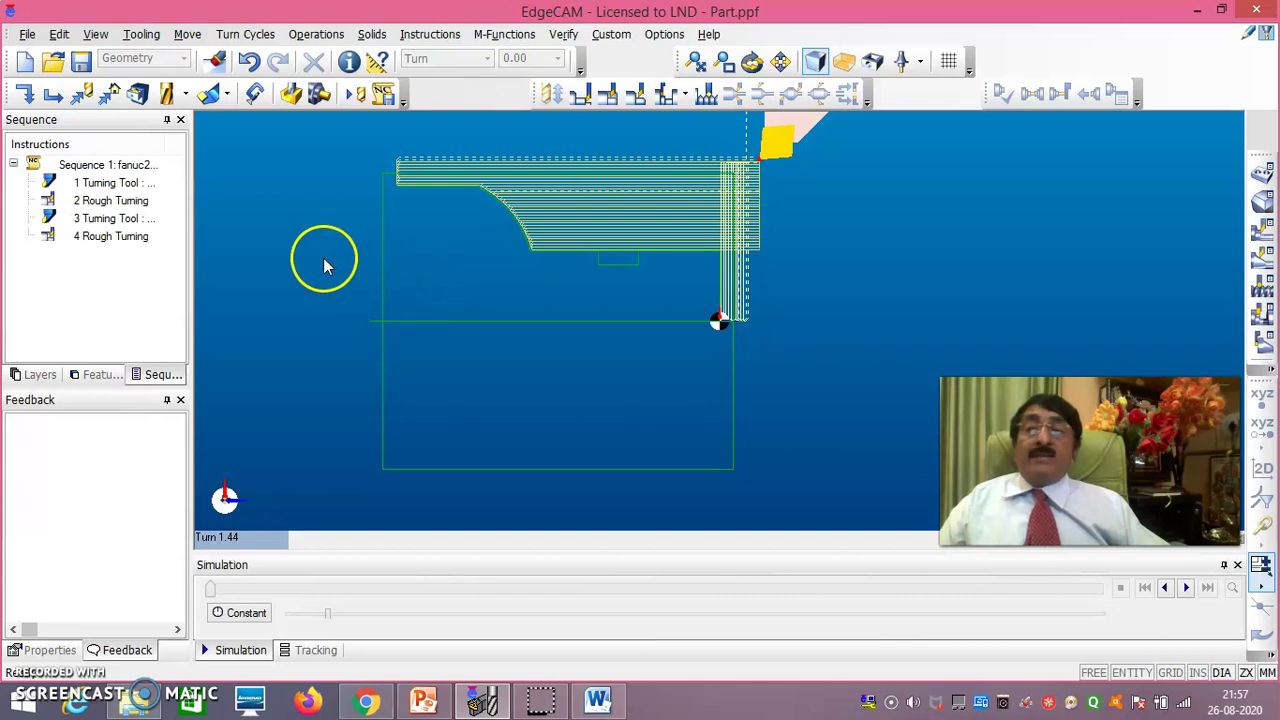
Load the SVLBL-2020-K16 0.4 Finish Turn GC1015 turning tool from the tool store into the sequence
left_click(138, 35)
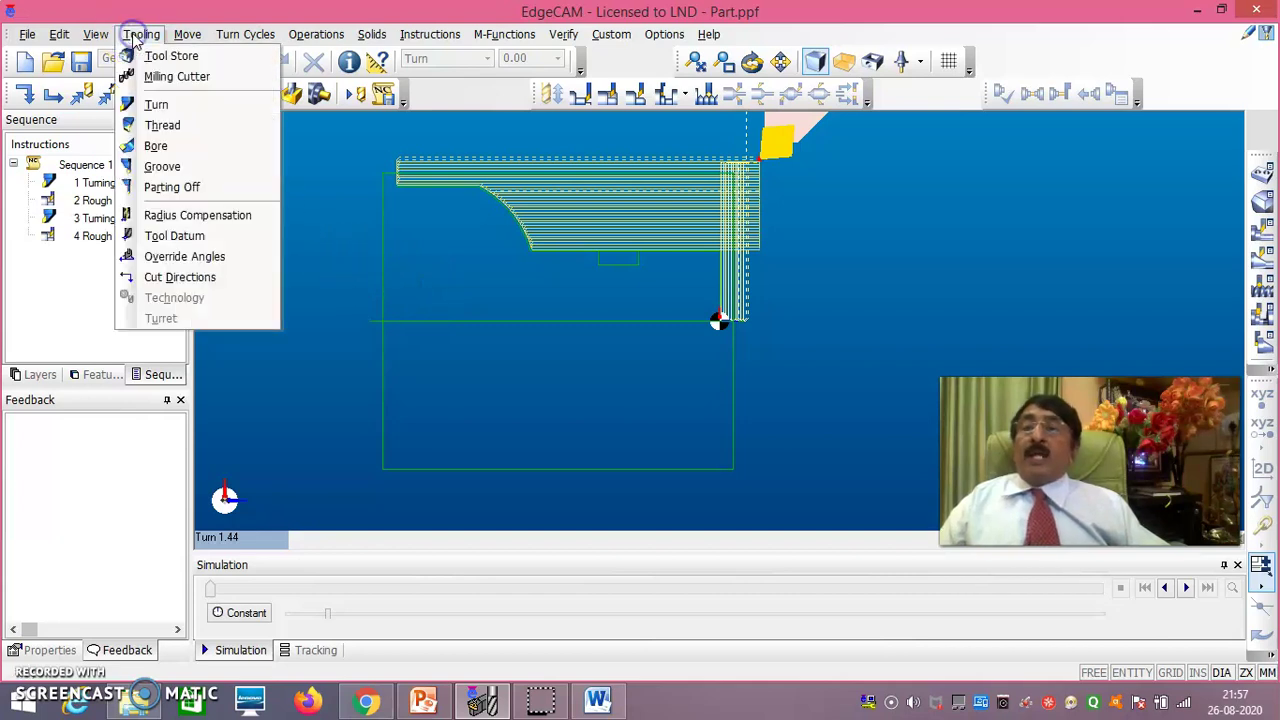
left_click(158, 106)
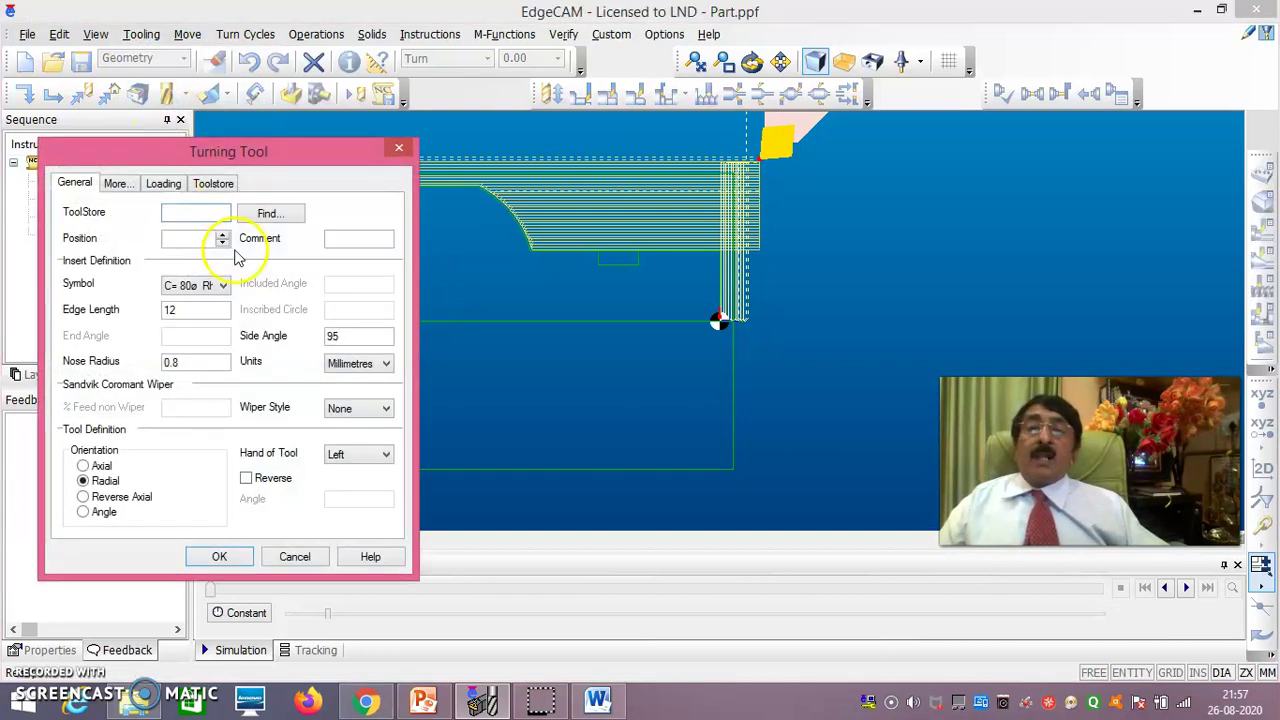
left_click(272, 215)
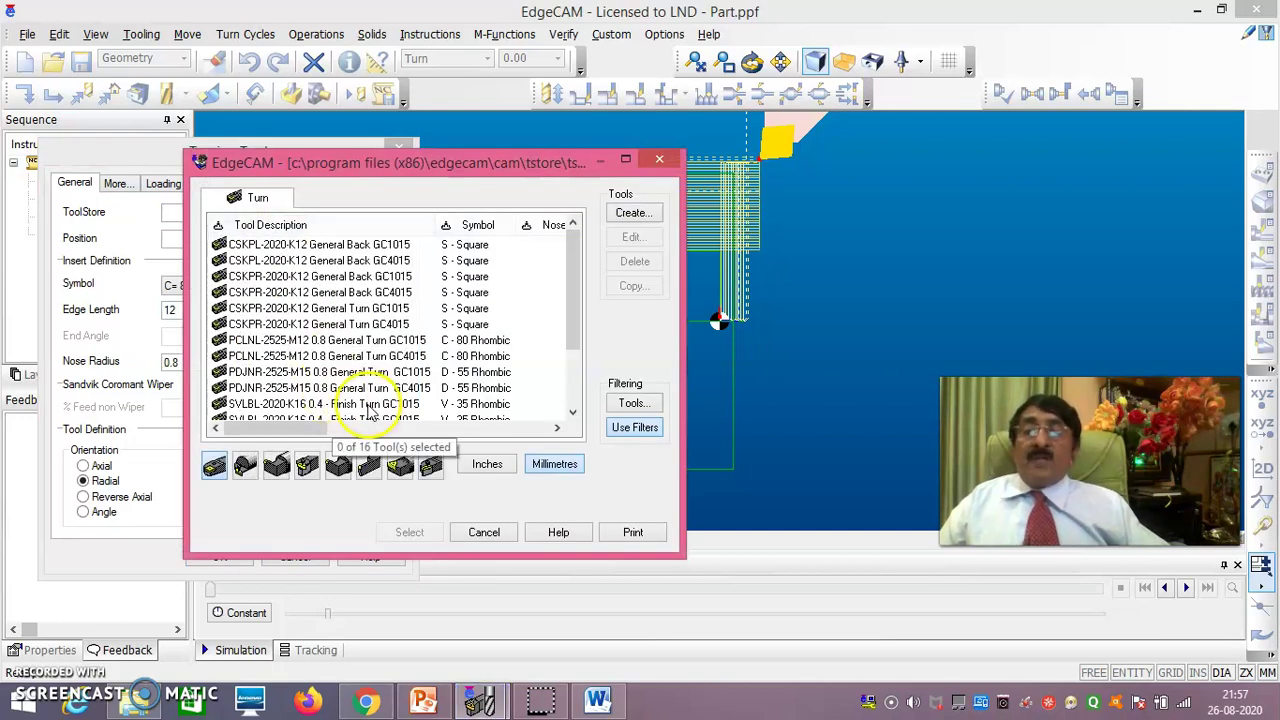
left_click(370, 405)
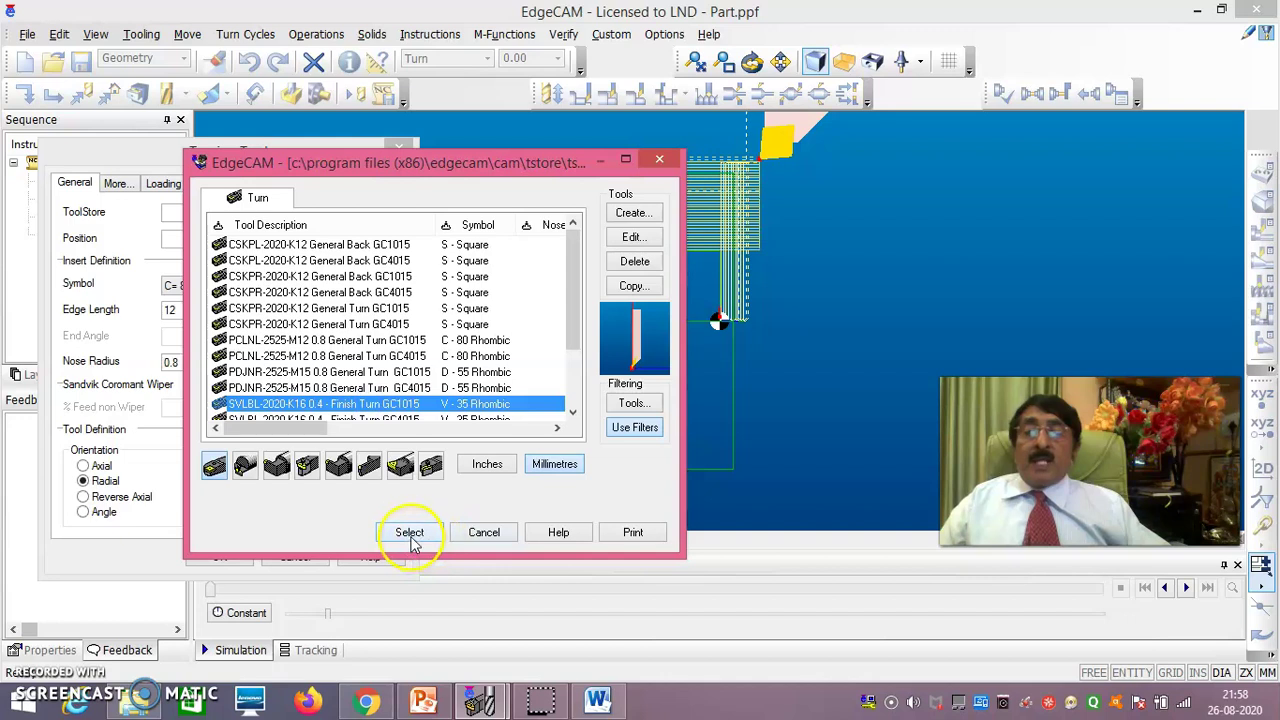
left_click(410, 533)
left_click(222, 559)
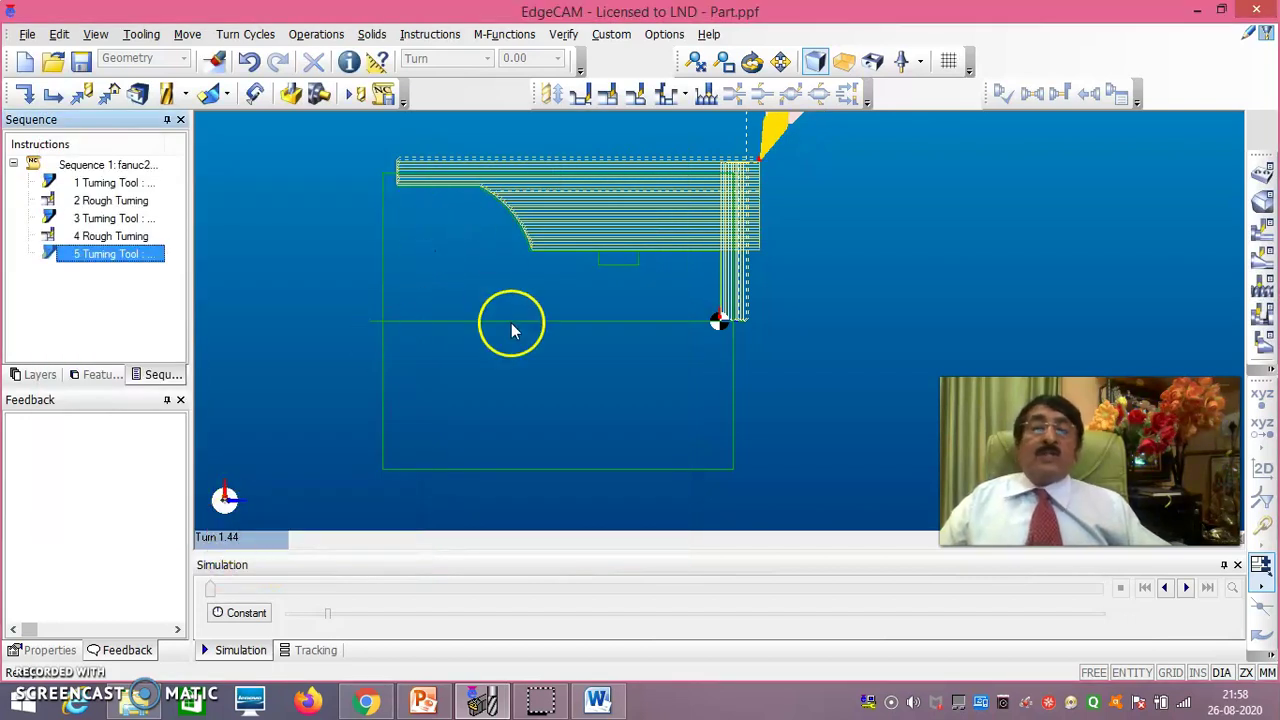
Finish turn the outer profile from the end face without the groove, as a canned cycle with feedrate 0.2 mm/rev and speed 2000 RPM
left_click(243, 34)
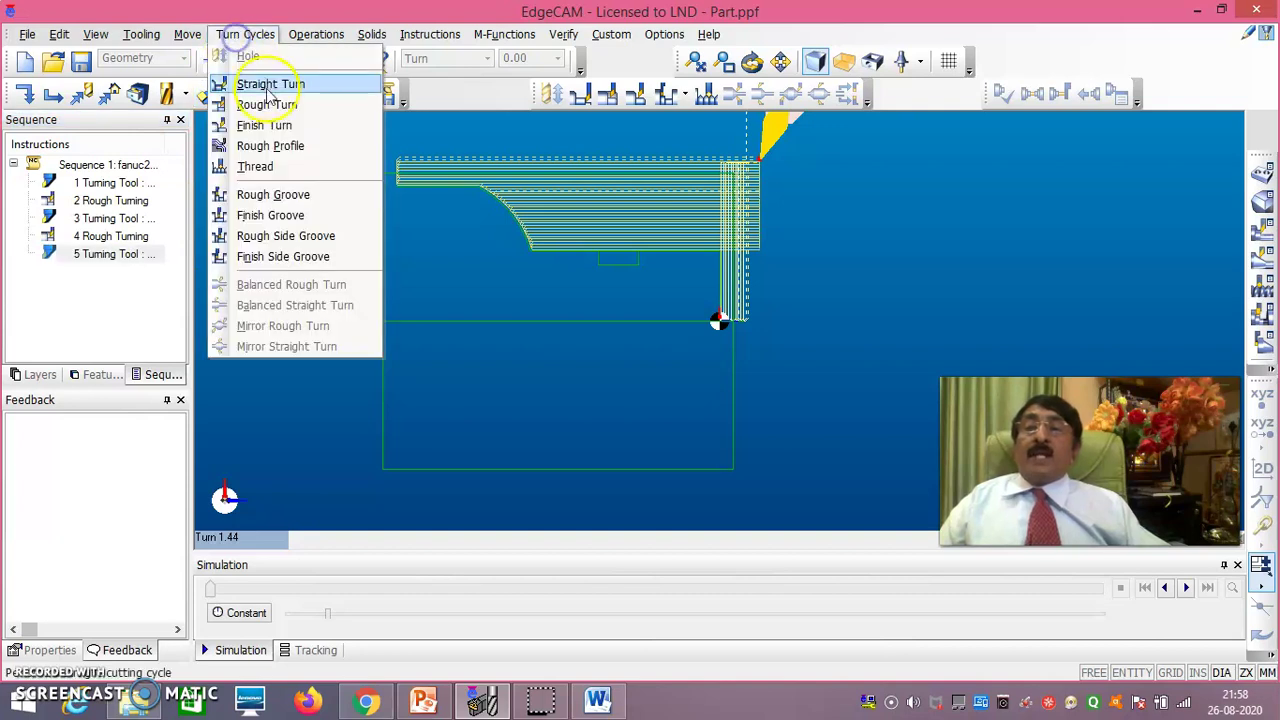
left_click(273, 124)
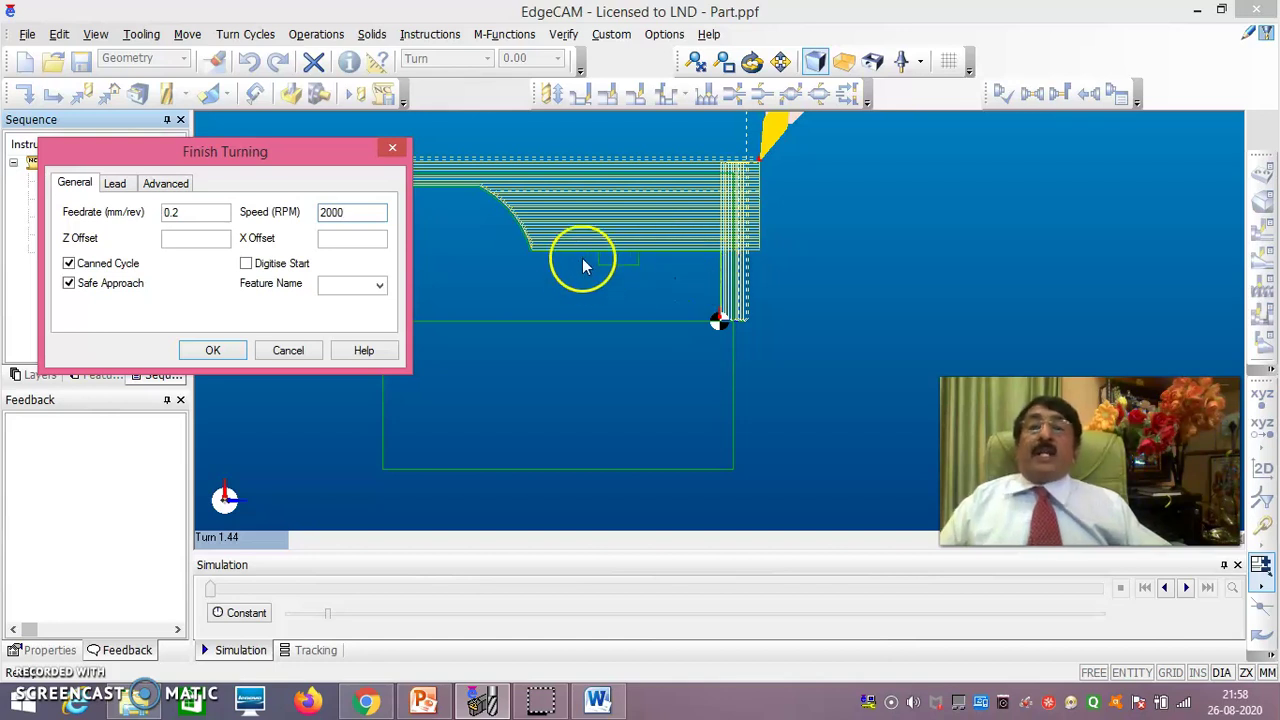
left_click(226, 354)
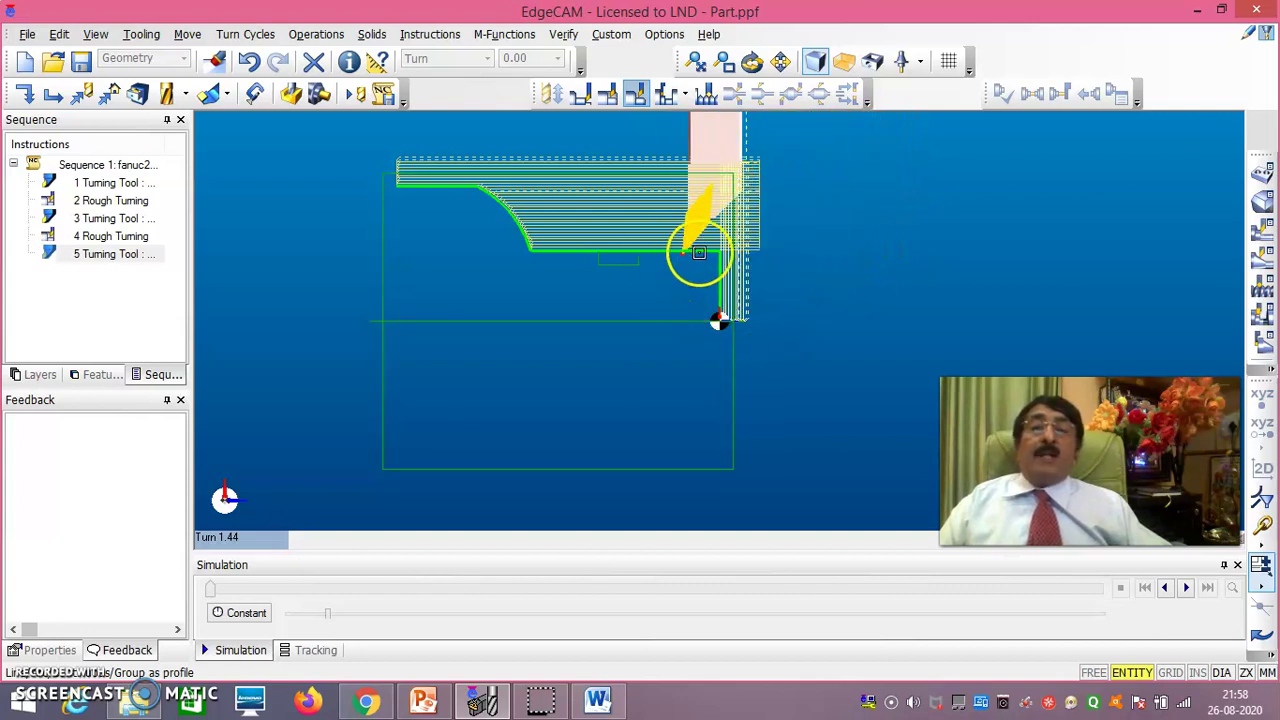
right_click(780, 267)
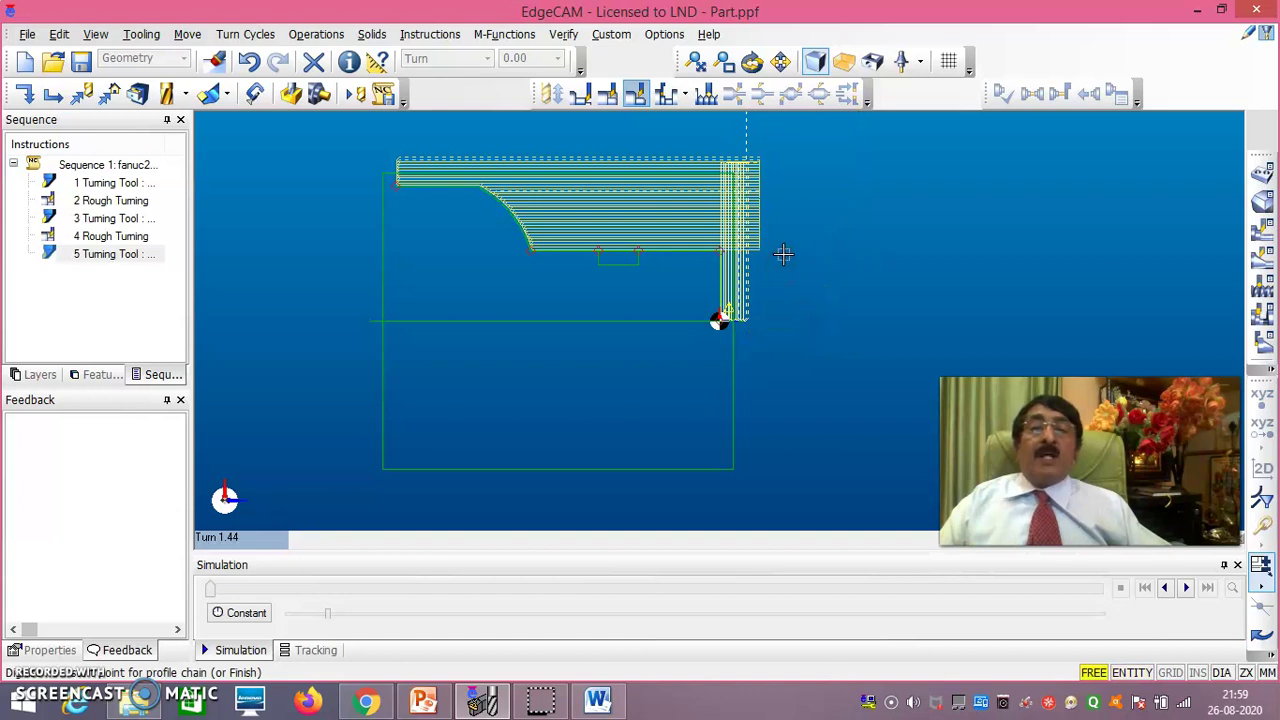
right_click(783, 254)
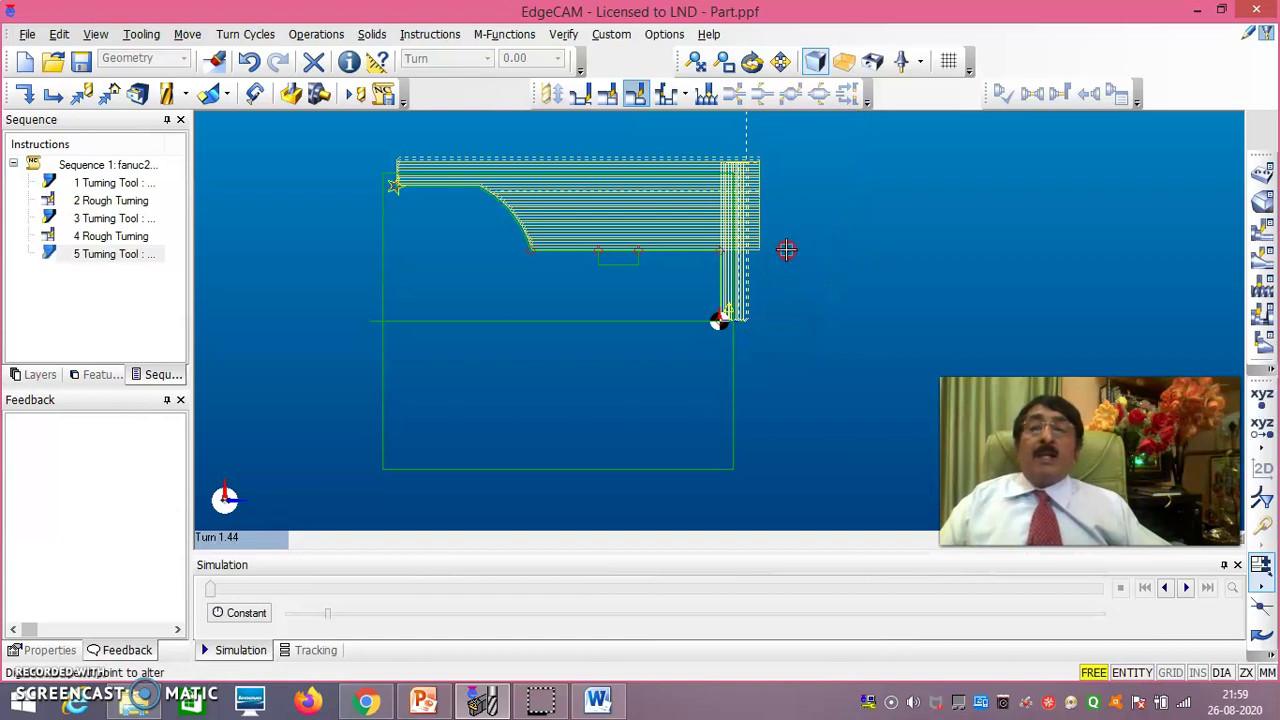
right_click(789, 203)
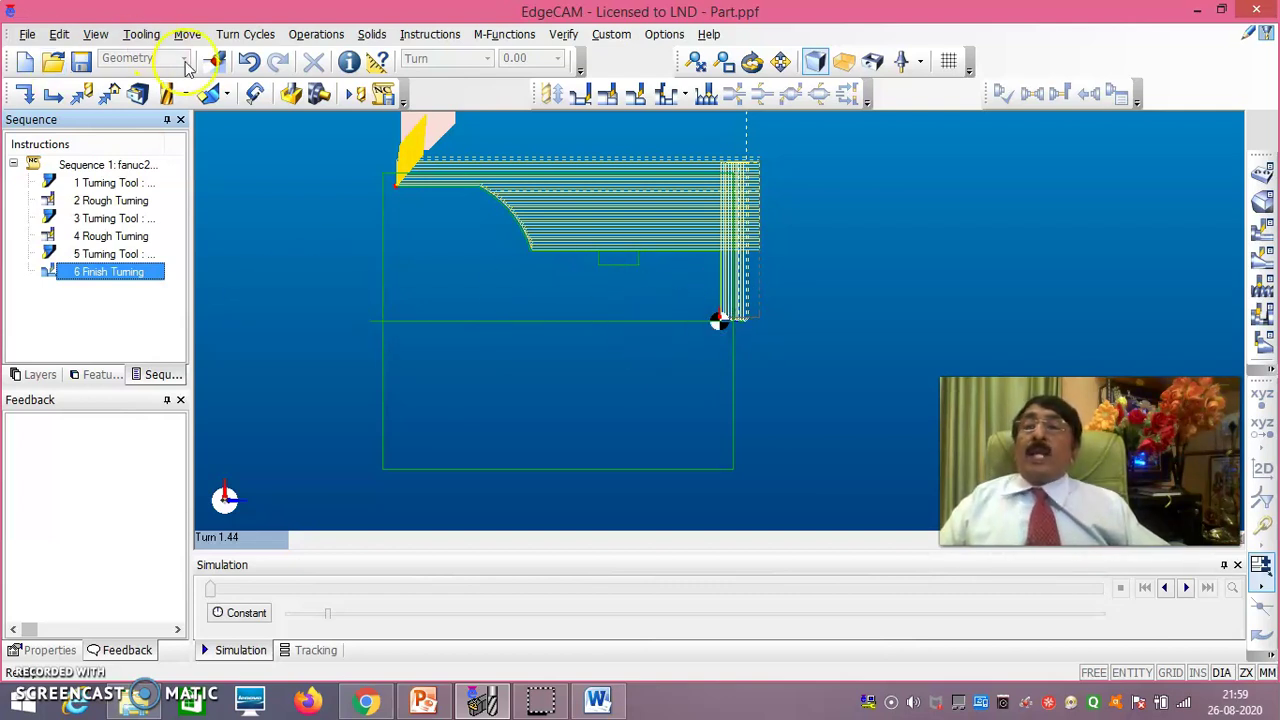
Load the LF-151.23-2525-60 6mm Deep GC225 grooving tool from the tool store and set its width to 3
left_click(143, 35)
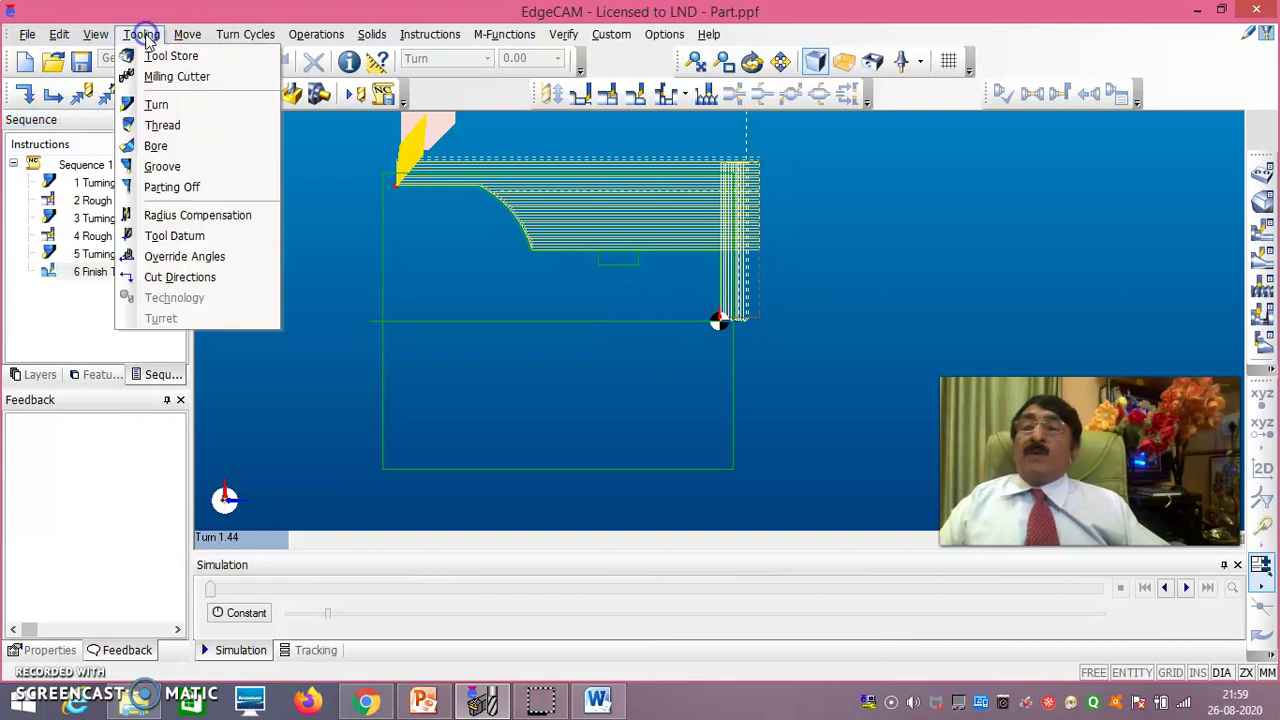
left_click(162, 166)
left_click(255, 216)
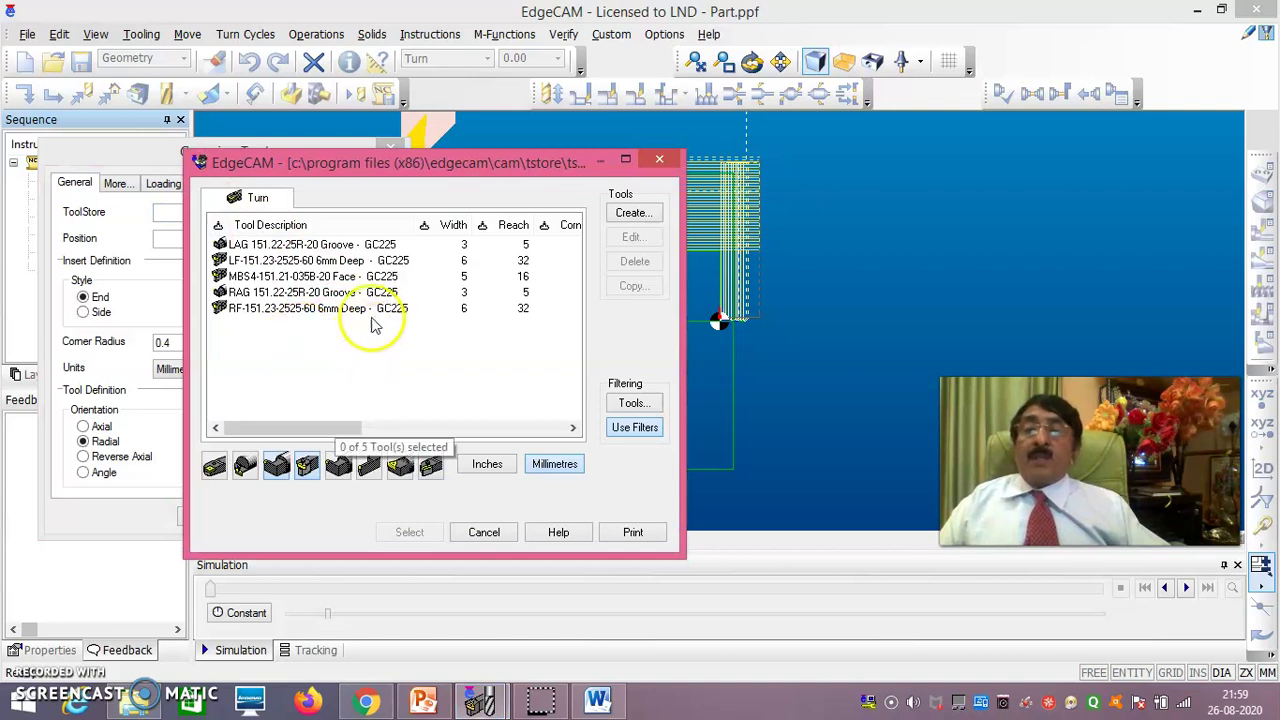
left_click(381, 262)
left_click(424, 543)
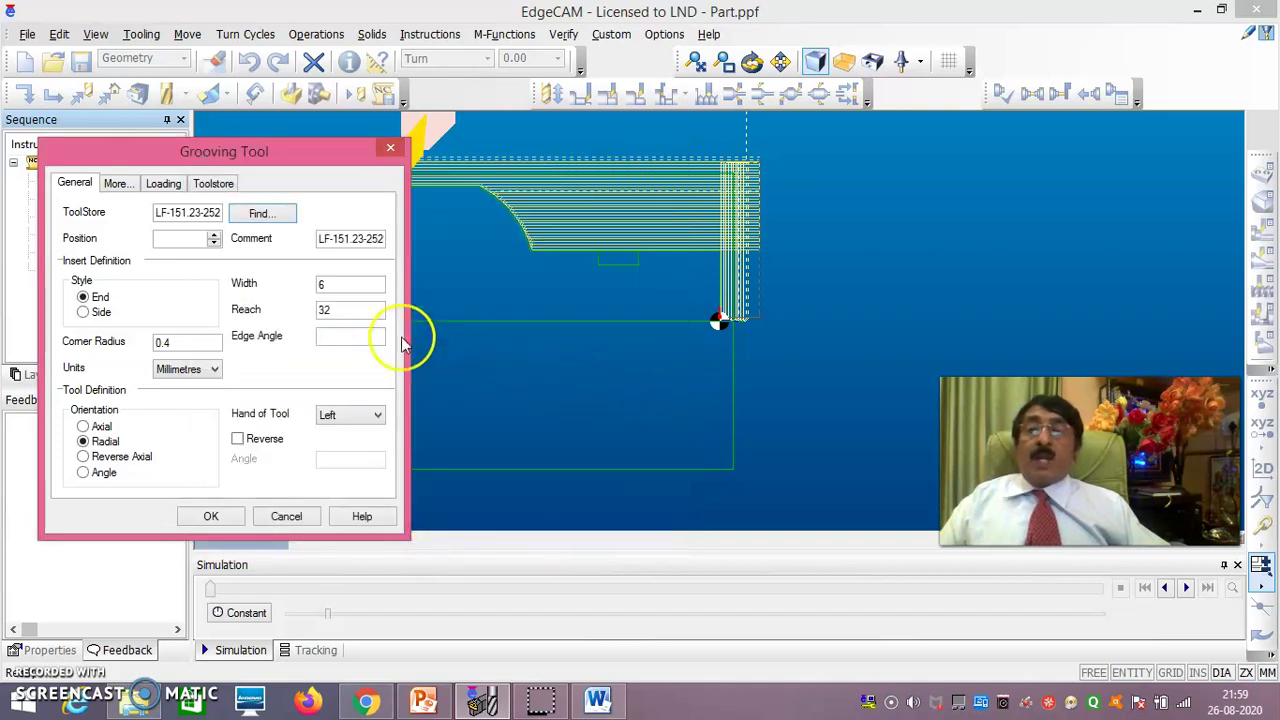
double_click(339, 288)
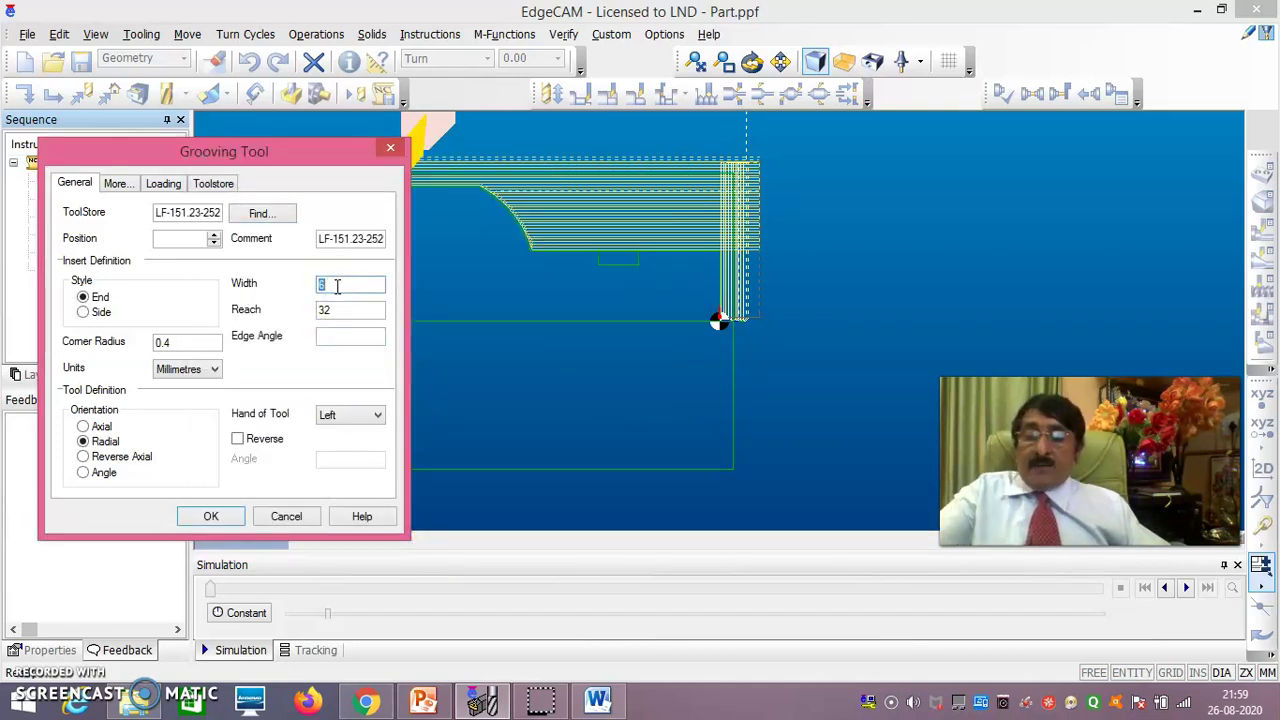
type("3")
left_click(211, 516)
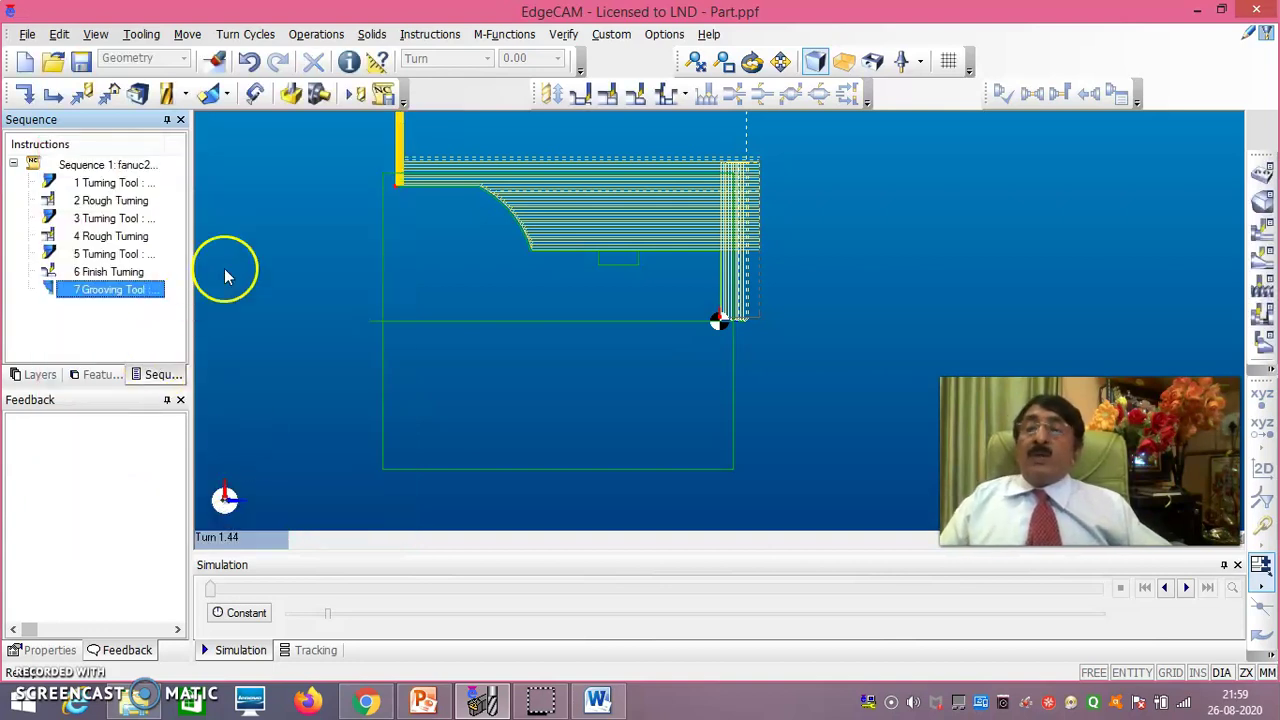
Rough the groove with a sequential Rough Groove cycle at feedrate 0.3 mm/rev, speed 1000 RPM, cut increment 1, and X and Z offsets 0.5
left_click(241, 38)
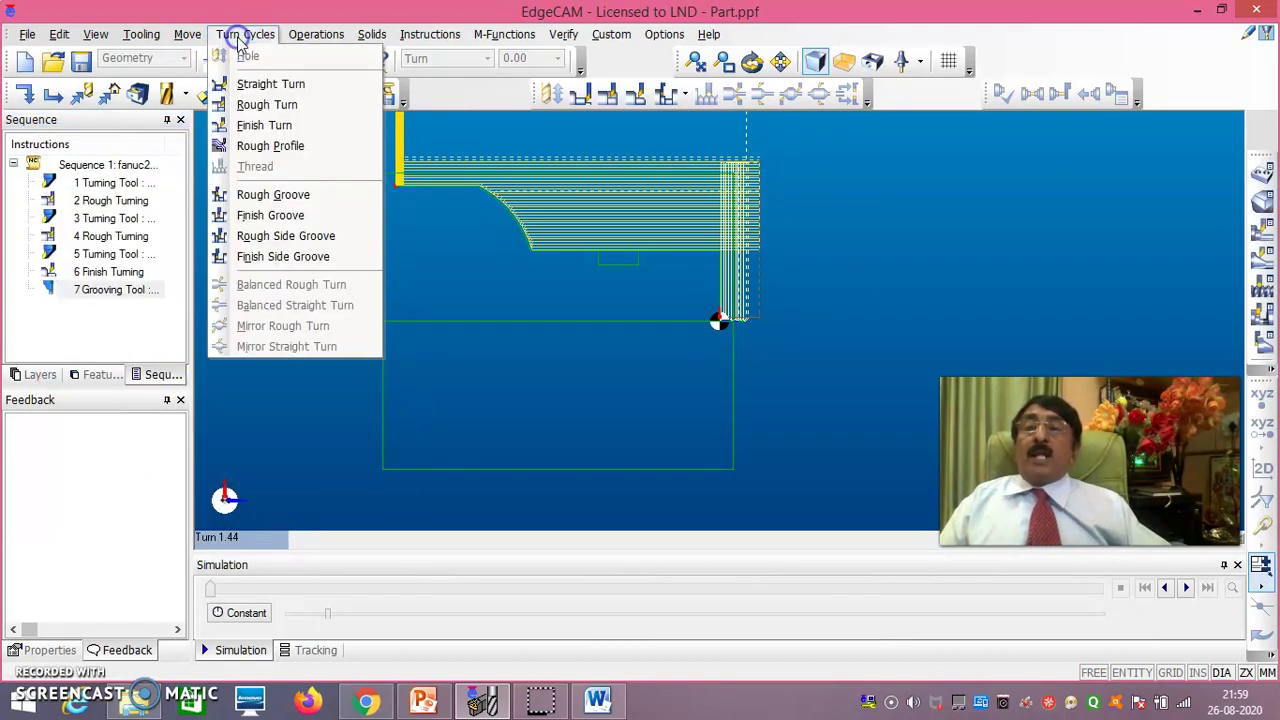
left_click(288, 197)
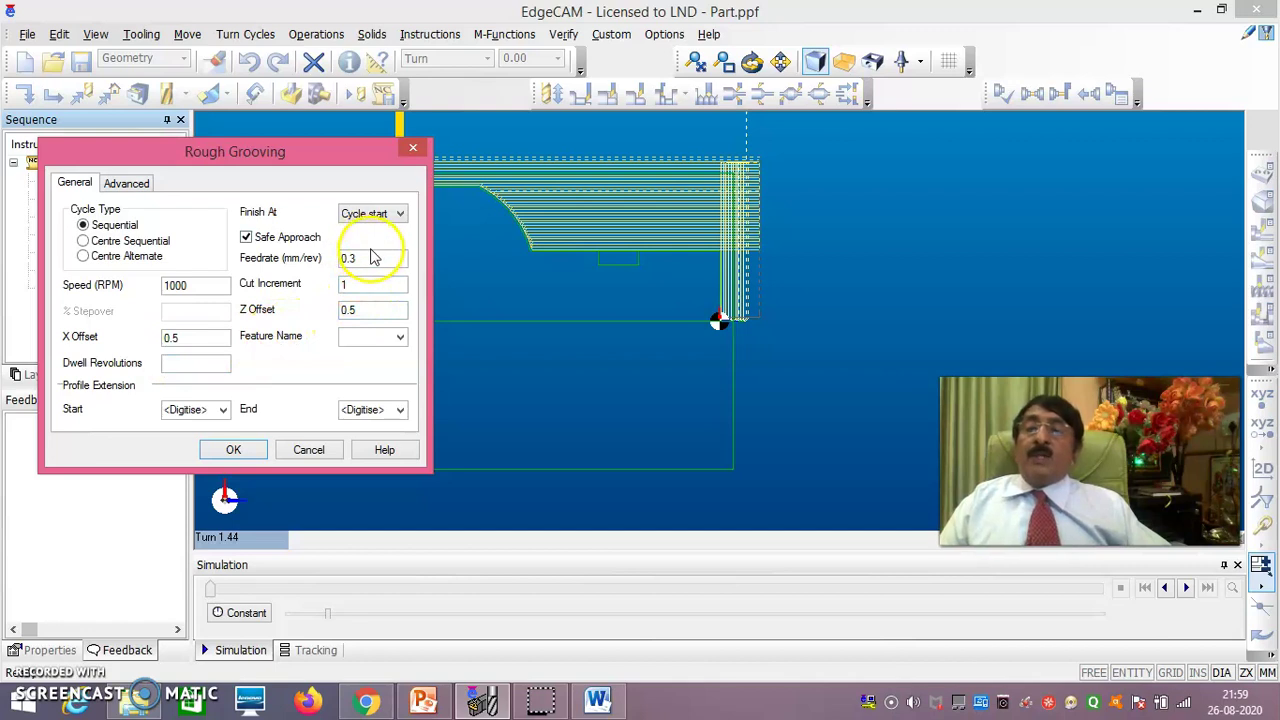
left_click(240, 450)
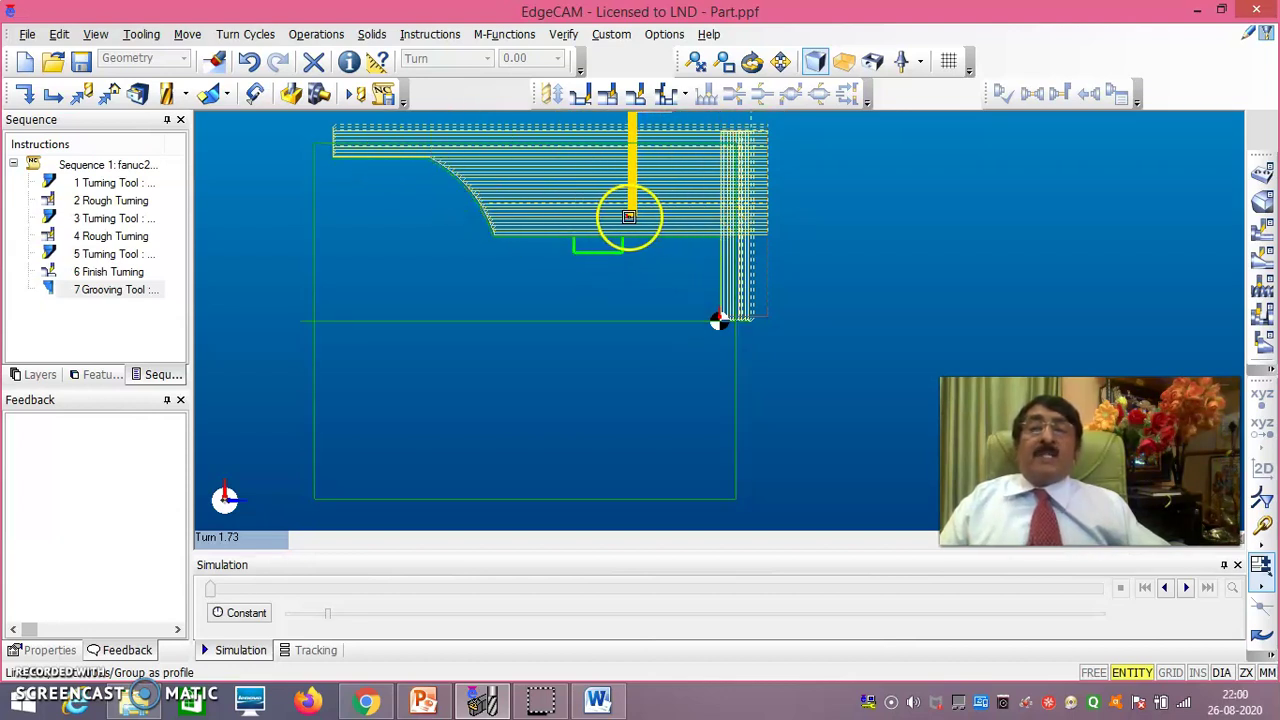
right_click(628, 217)
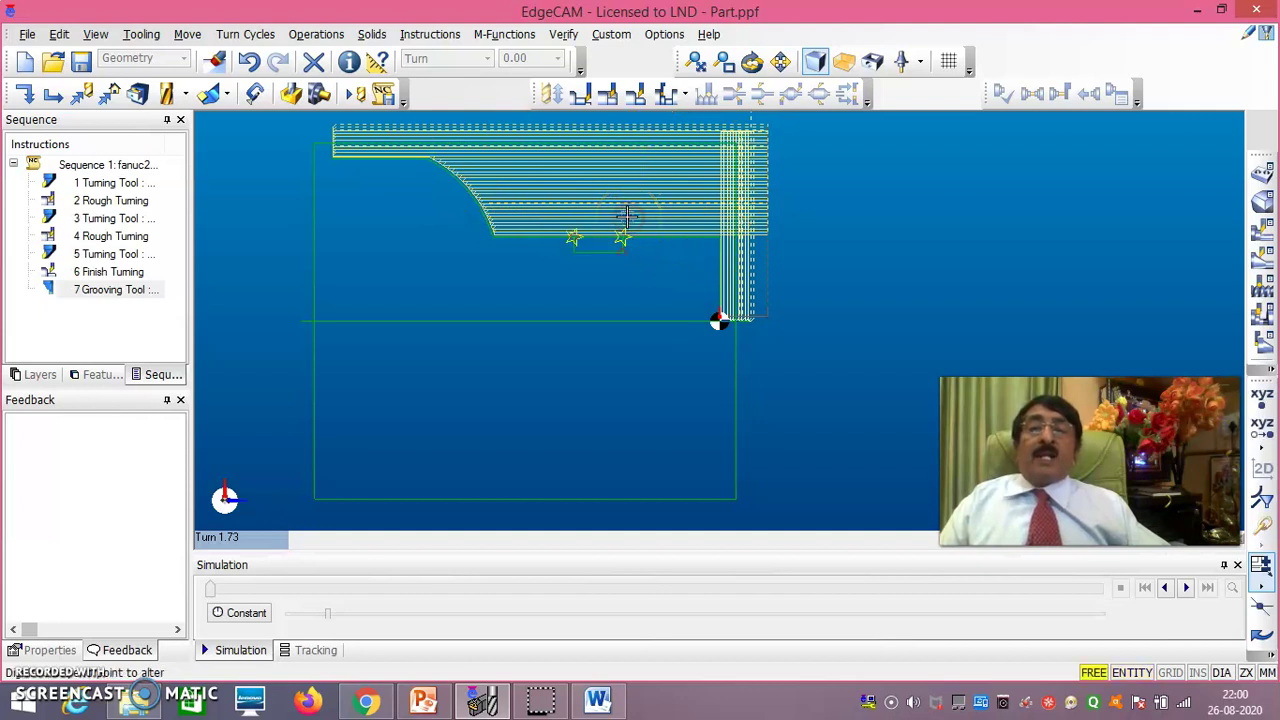
left_click(626, 215)
left_click(628, 226)
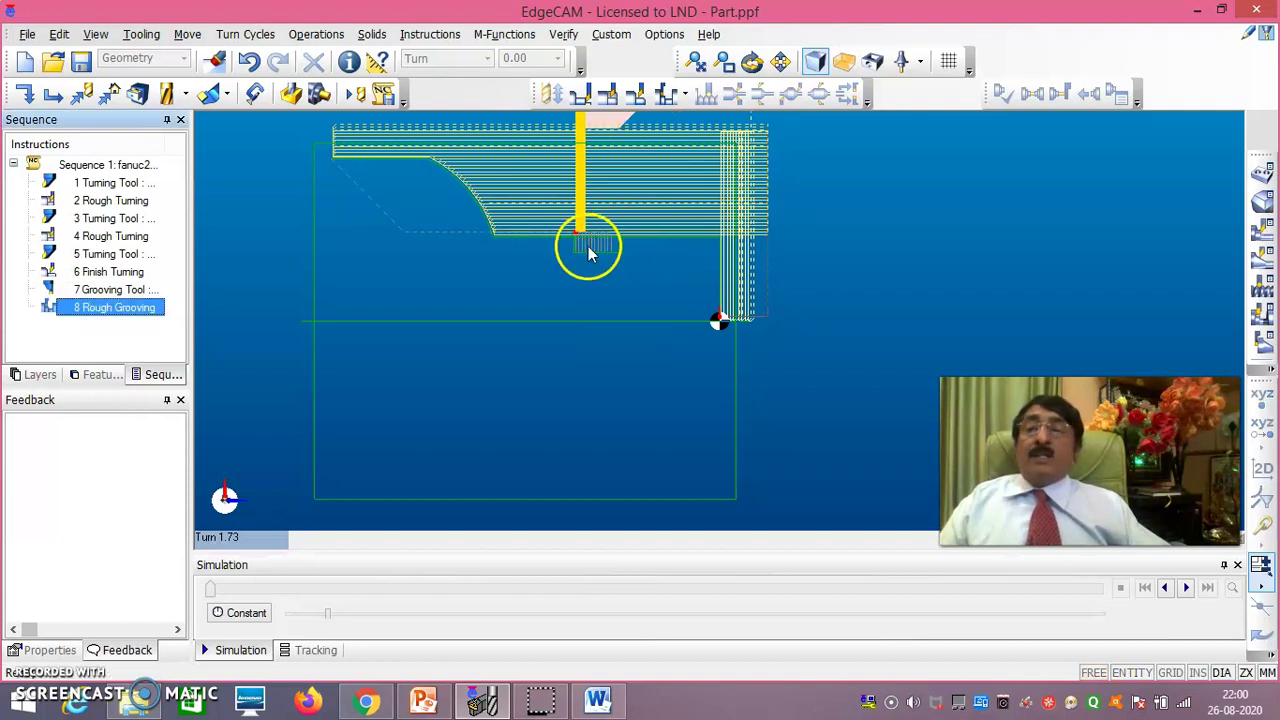
left_click(115, 308)
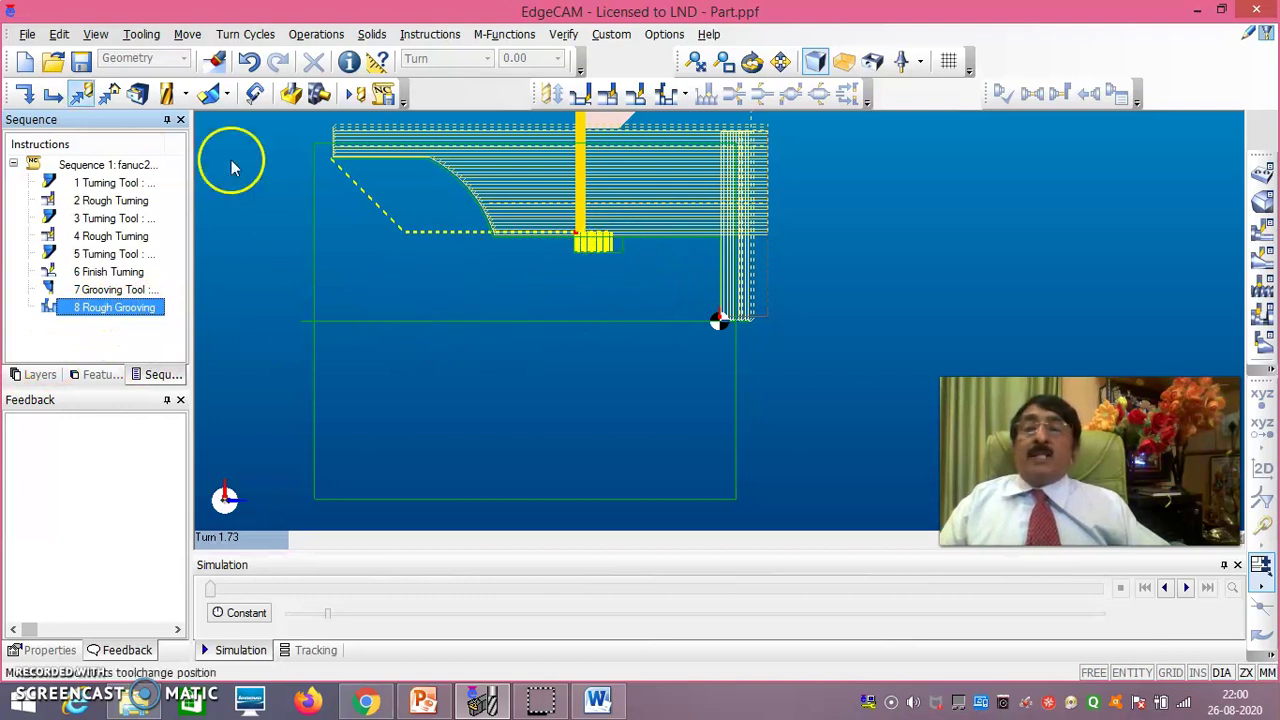
Add the LF-151.23-2525-60 6mm Deep GC225 grooving tool to the sequence again after the rough grooving cycle and adjust its width
left_click(141, 34)
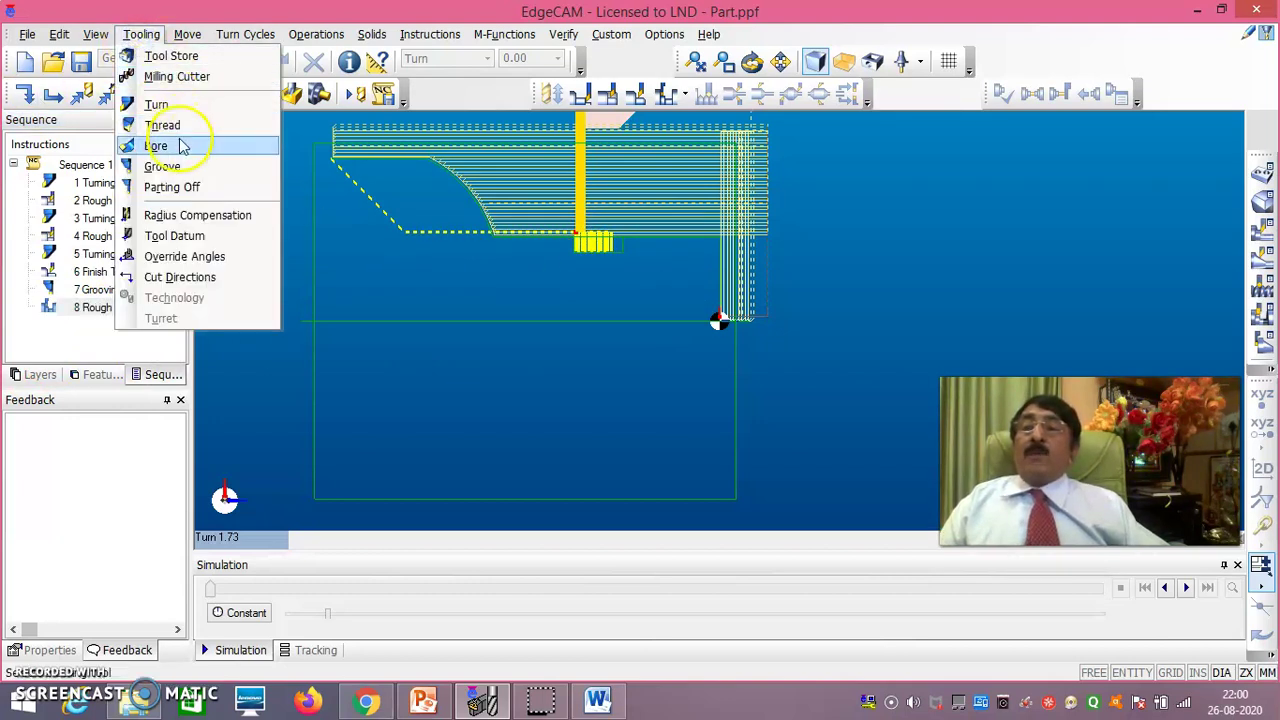
left_click(176, 170)
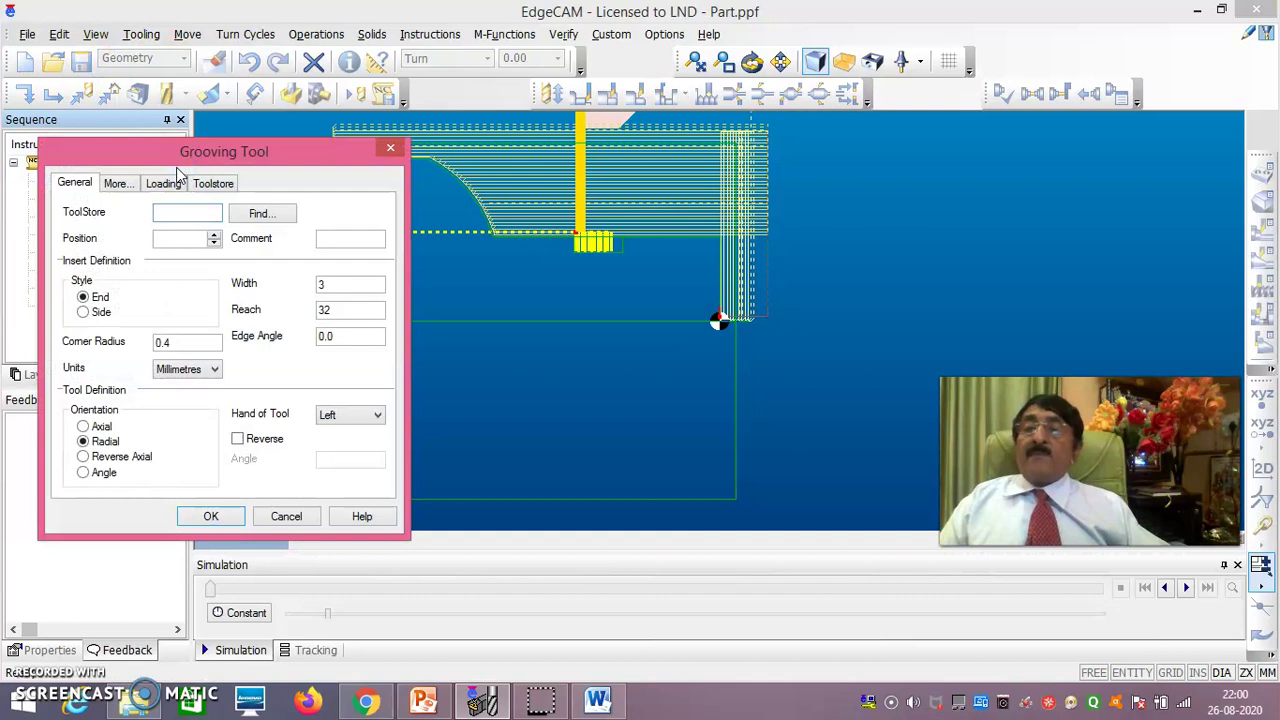
left_click(270, 218)
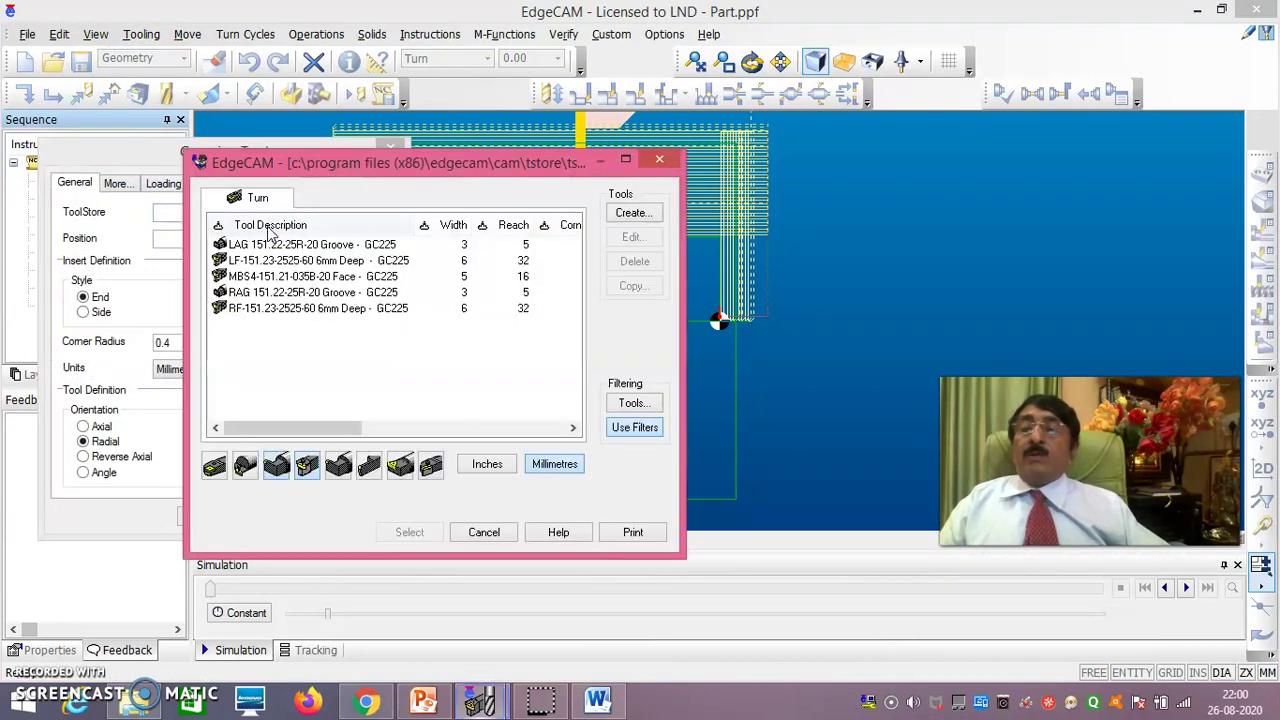
left_click(350, 262)
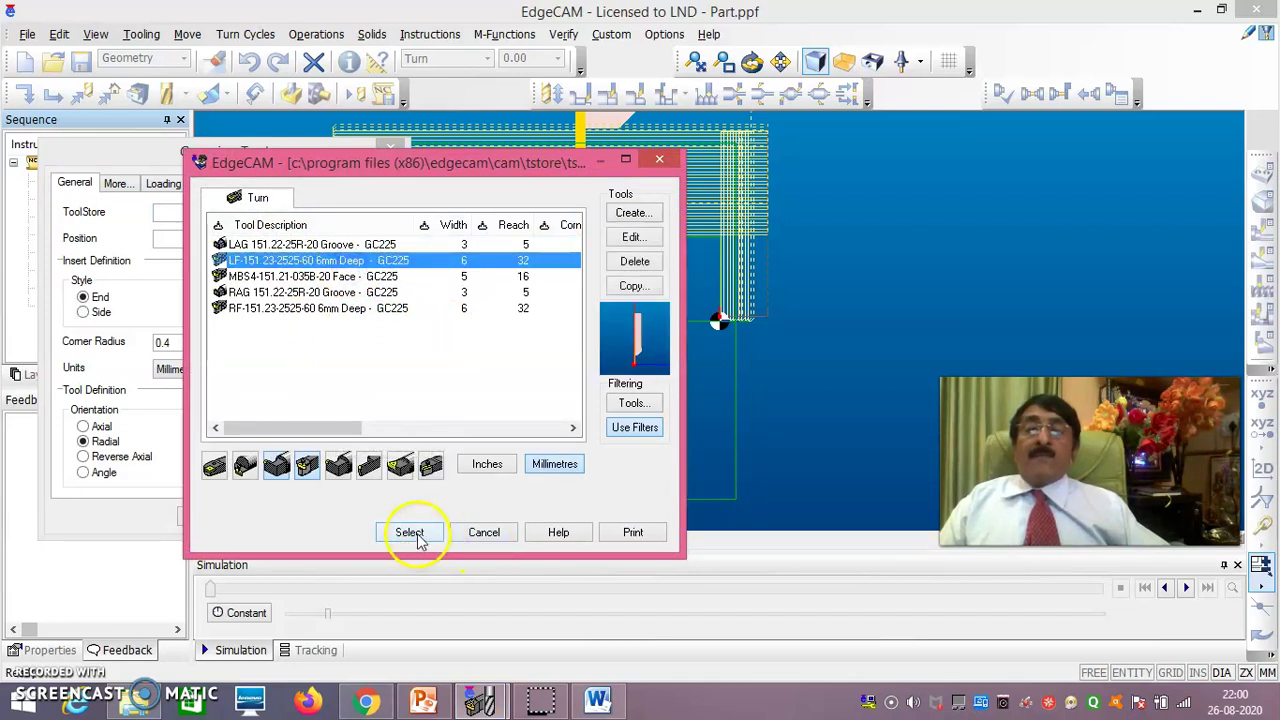
left_click(410, 533)
left_click(330, 287)
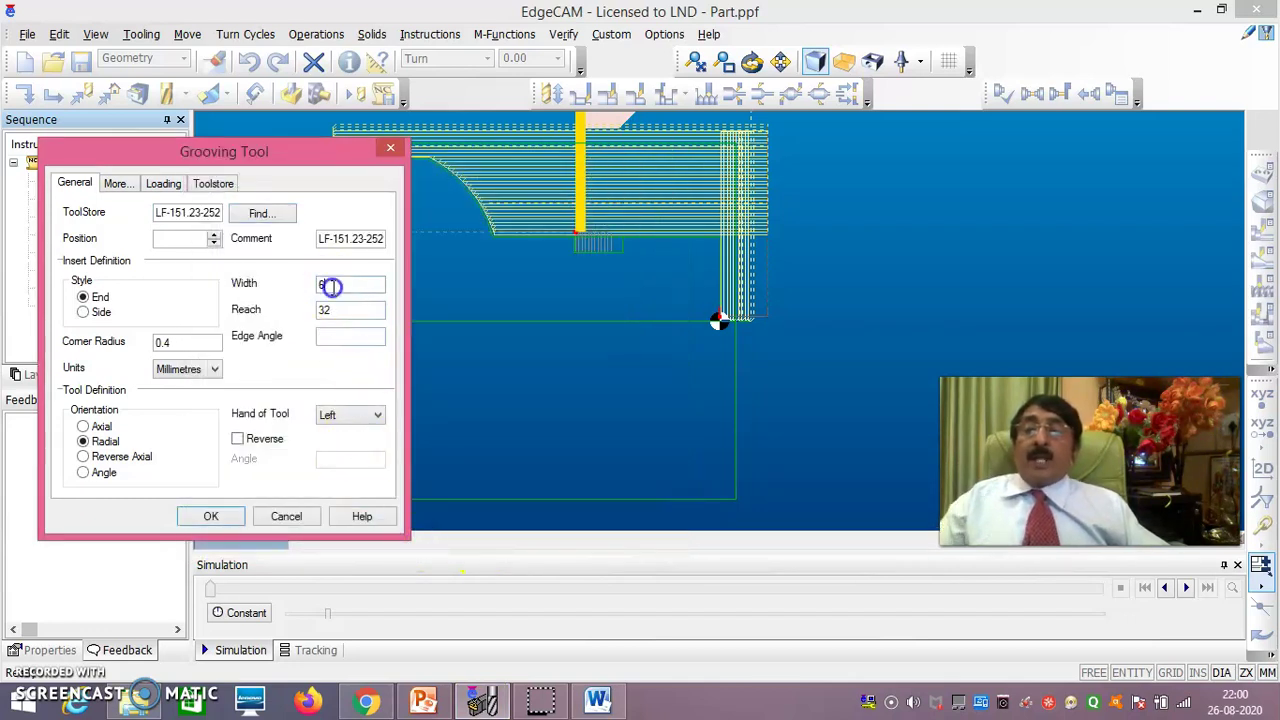
left_click(212, 517)
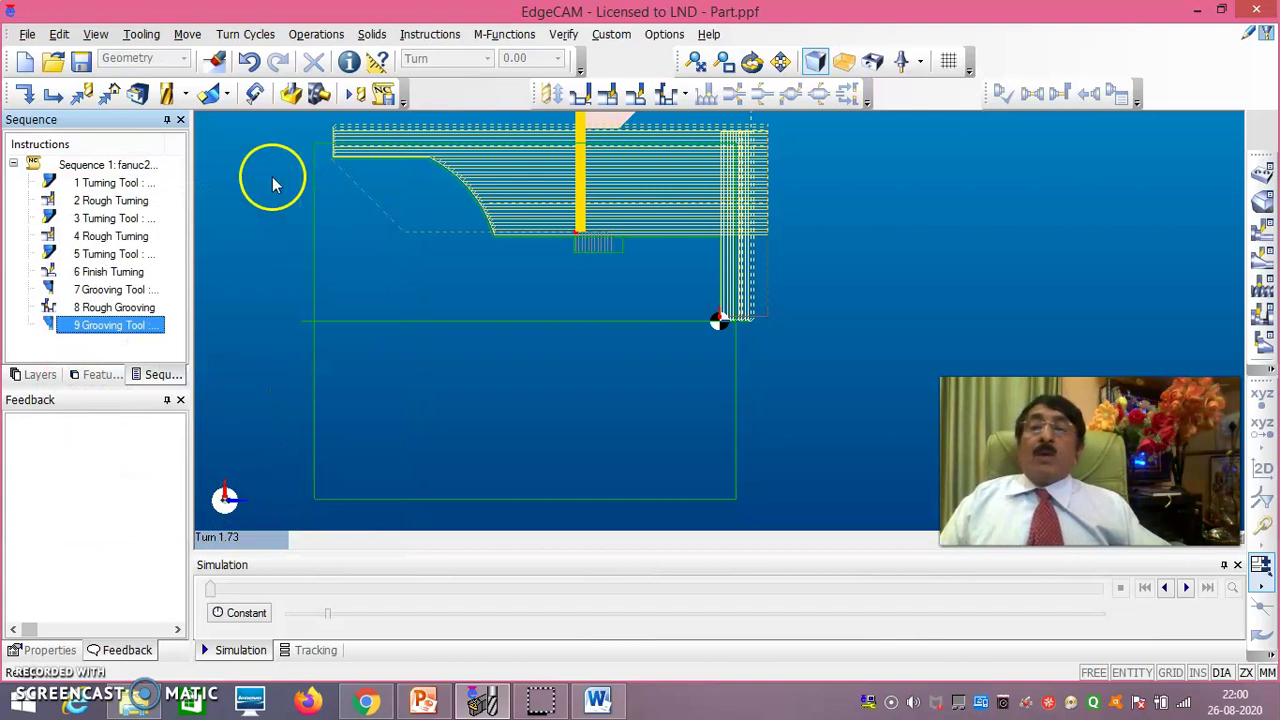
Set up a Finish Groove cycle with feedrate 0.3 mm/rev, speed 2000 RPM and no X or Z offset
left_click(248, 34)
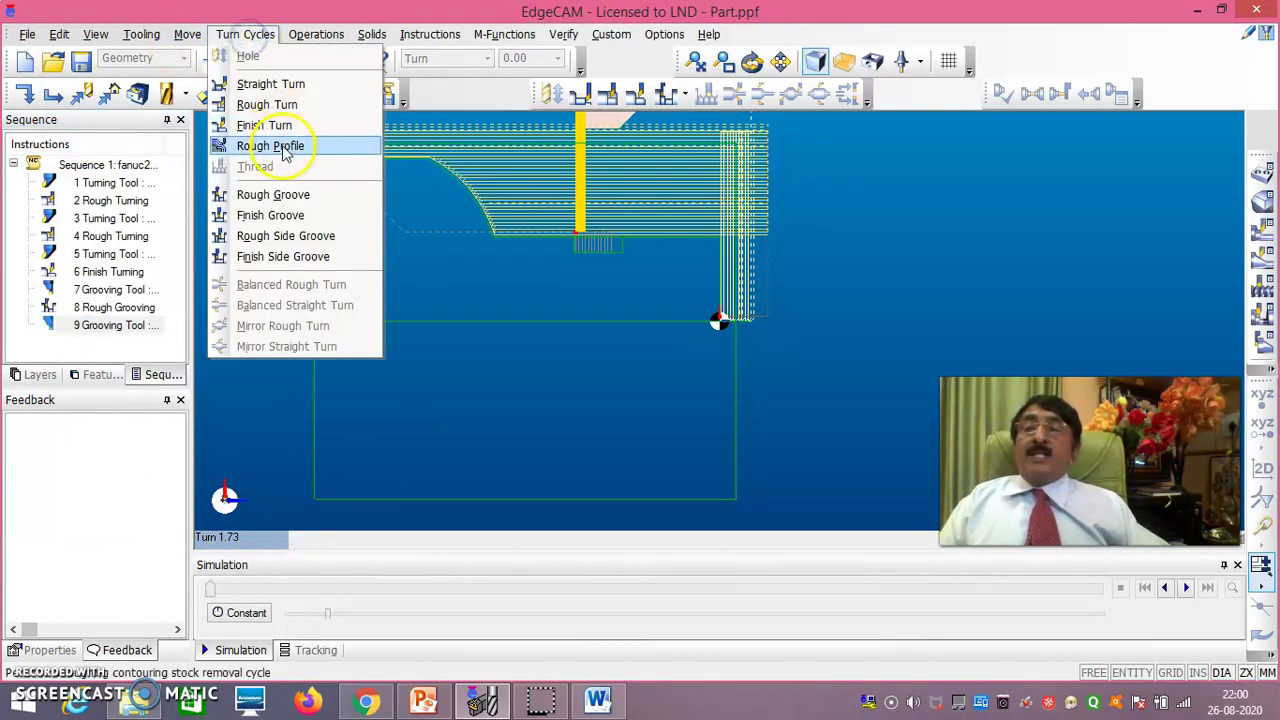
left_click(288, 216)
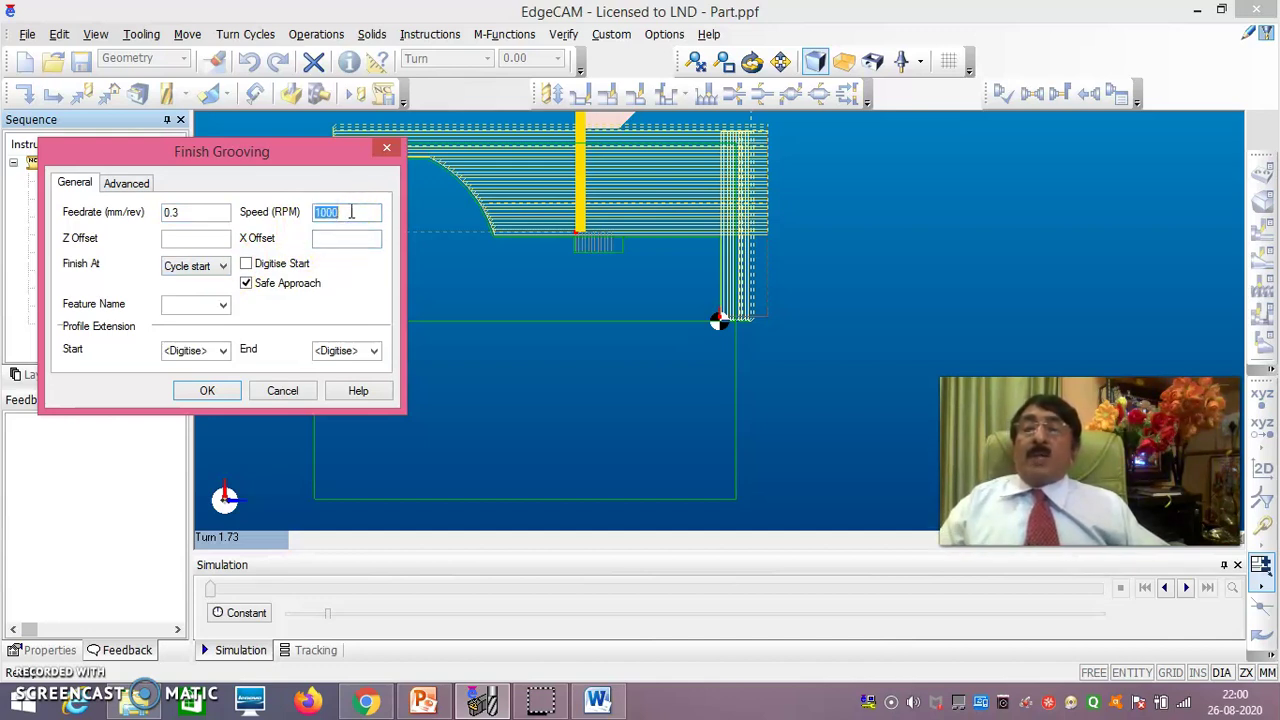
type("2")
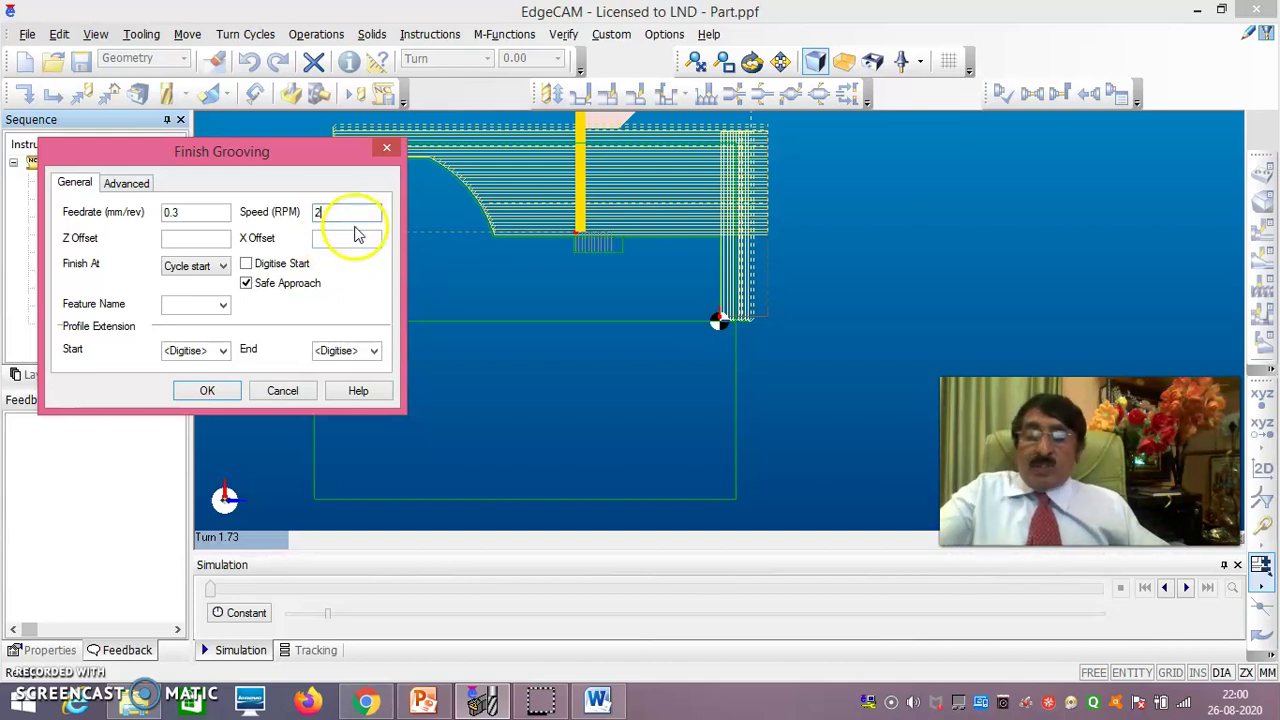
type("000")
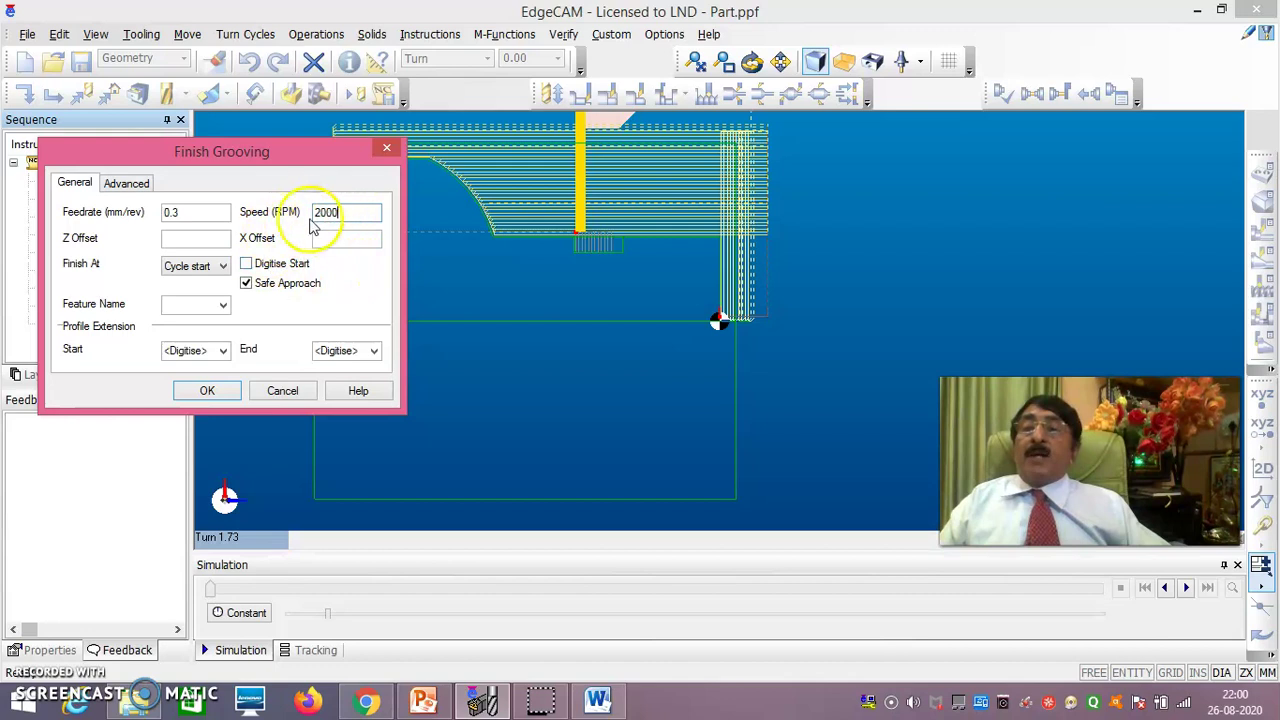
left_click(197, 393)
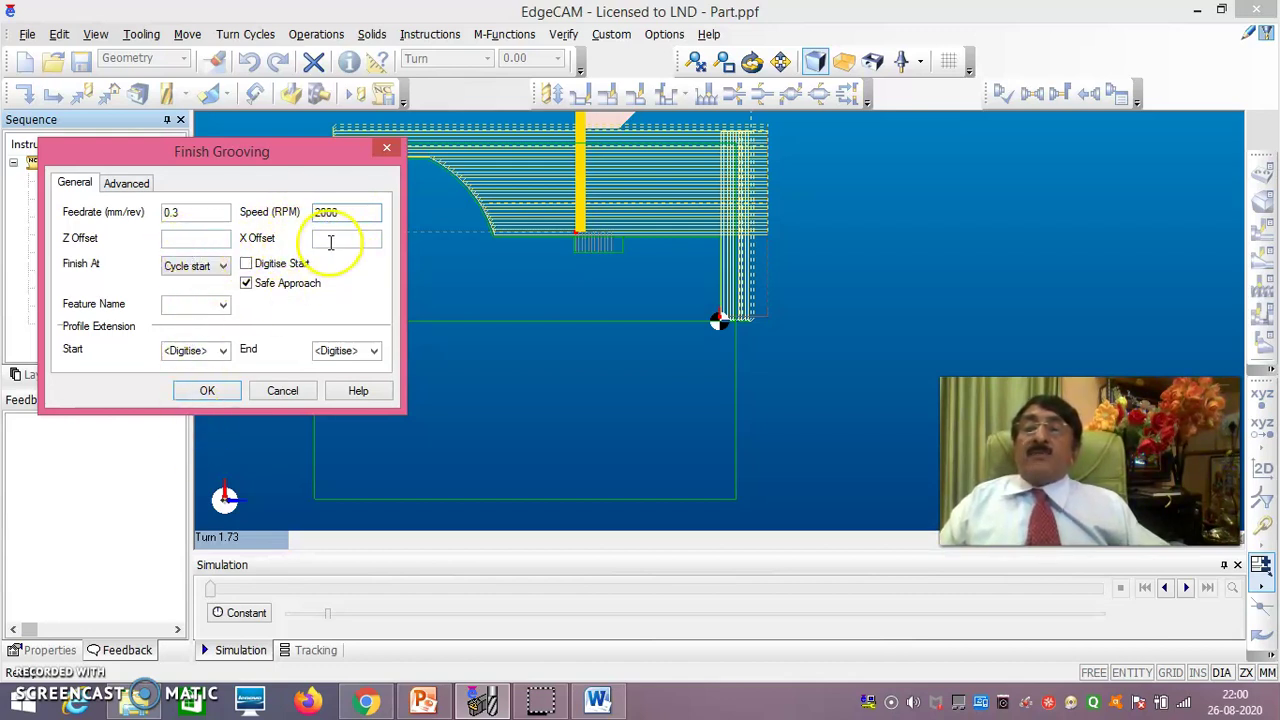
left_click(207, 393)
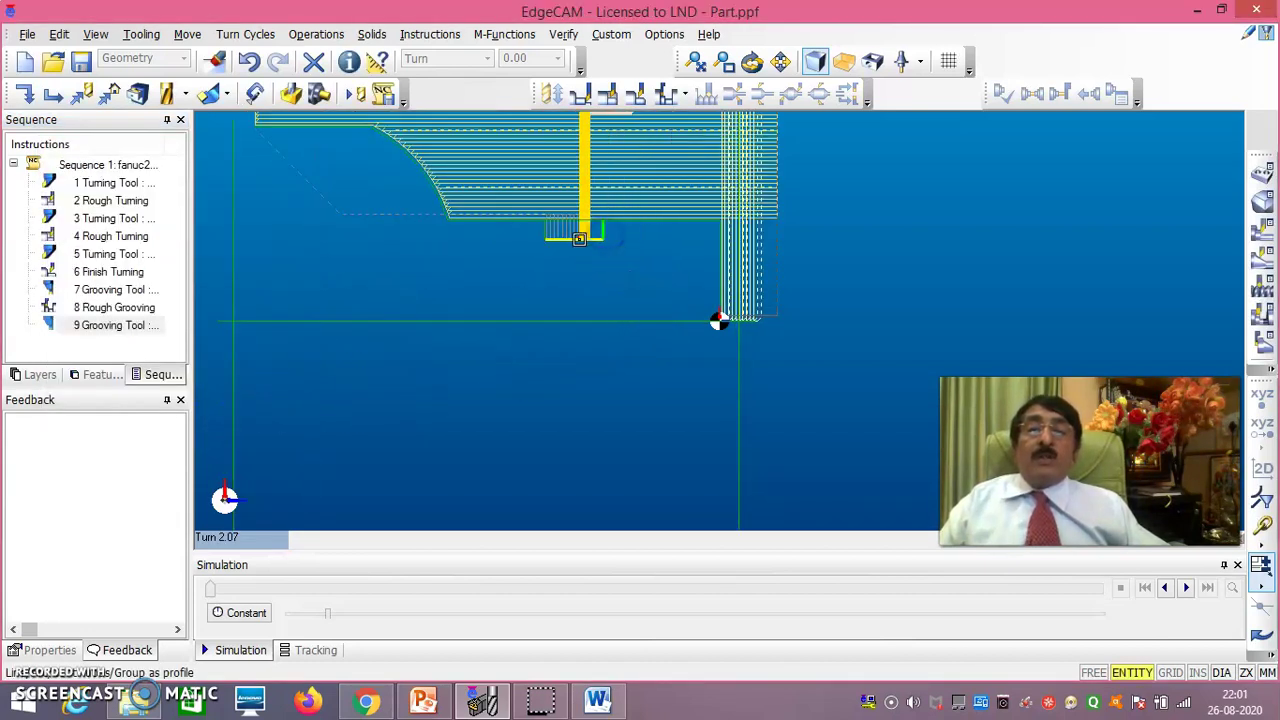
Finish the groove along its two walls and floor, starting the profile at the wall farther from the end face
left_click(545, 232)
mouse_move(545, 232)
left_mouse_down()
mouse_move(620, 217)
mouse_move(613, 193)
left_mouse_up()
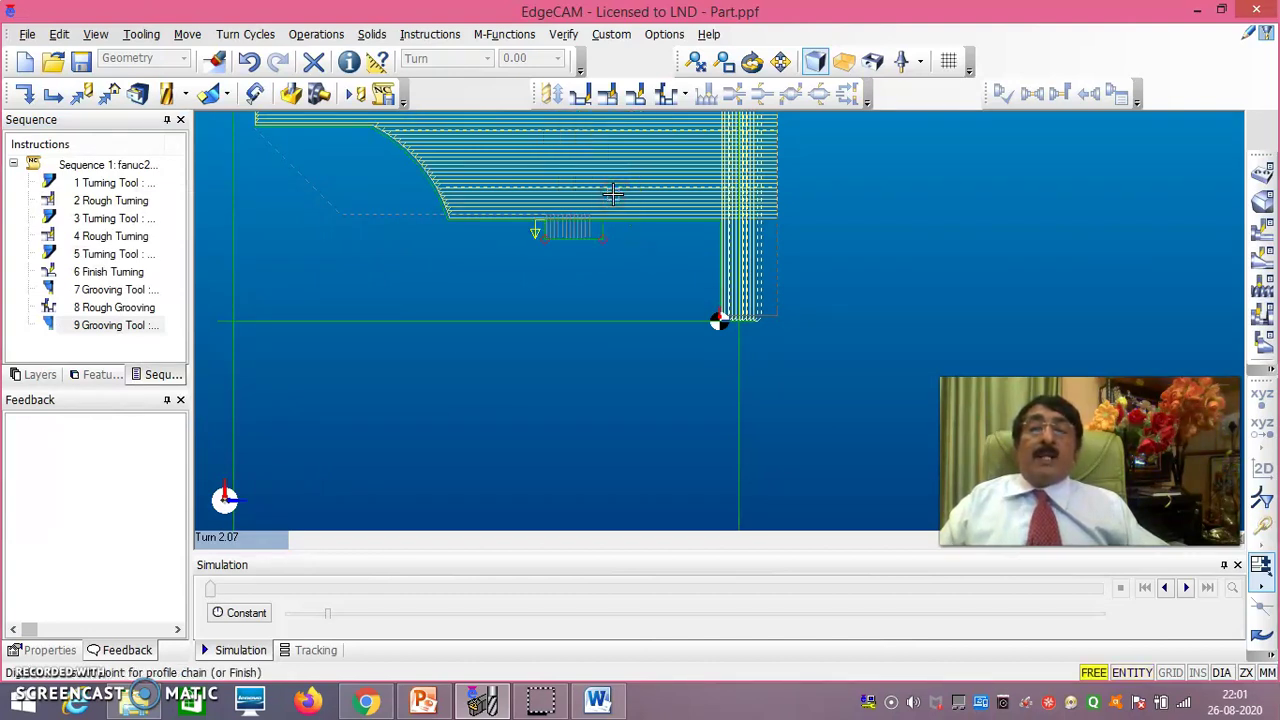
right_click(613, 193)
right_click(612, 193)
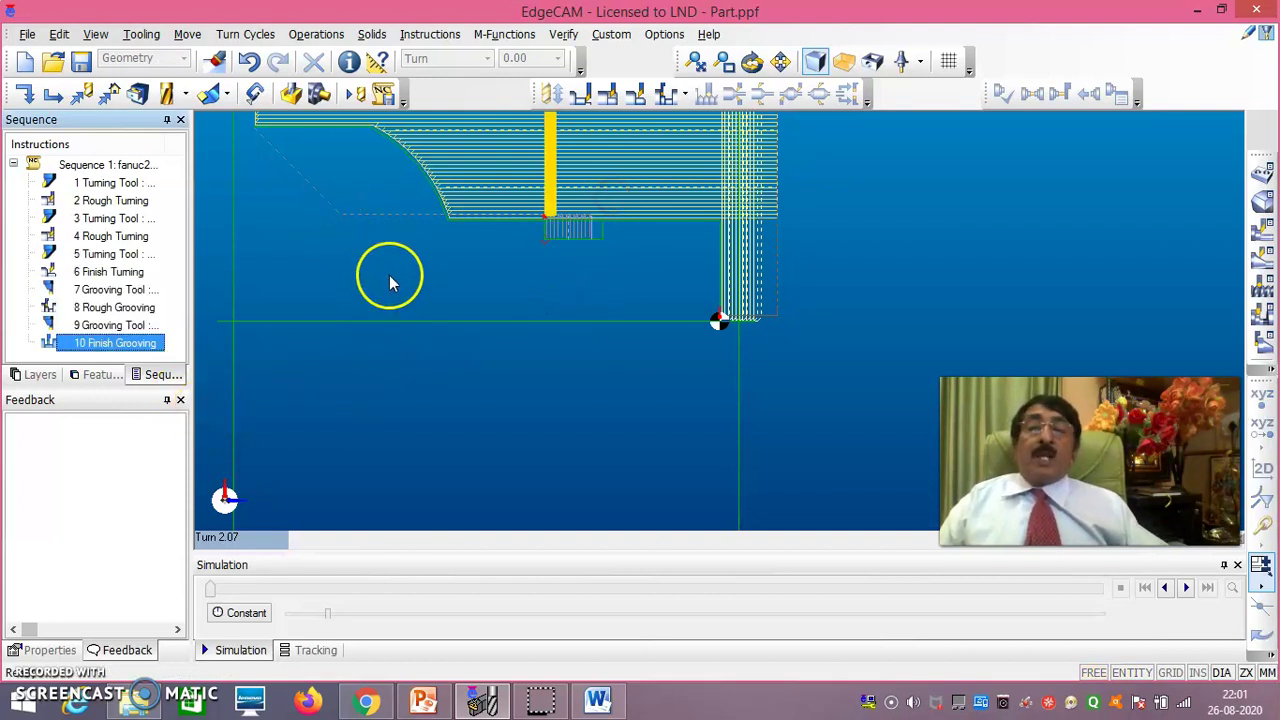
left_click(724, 232)
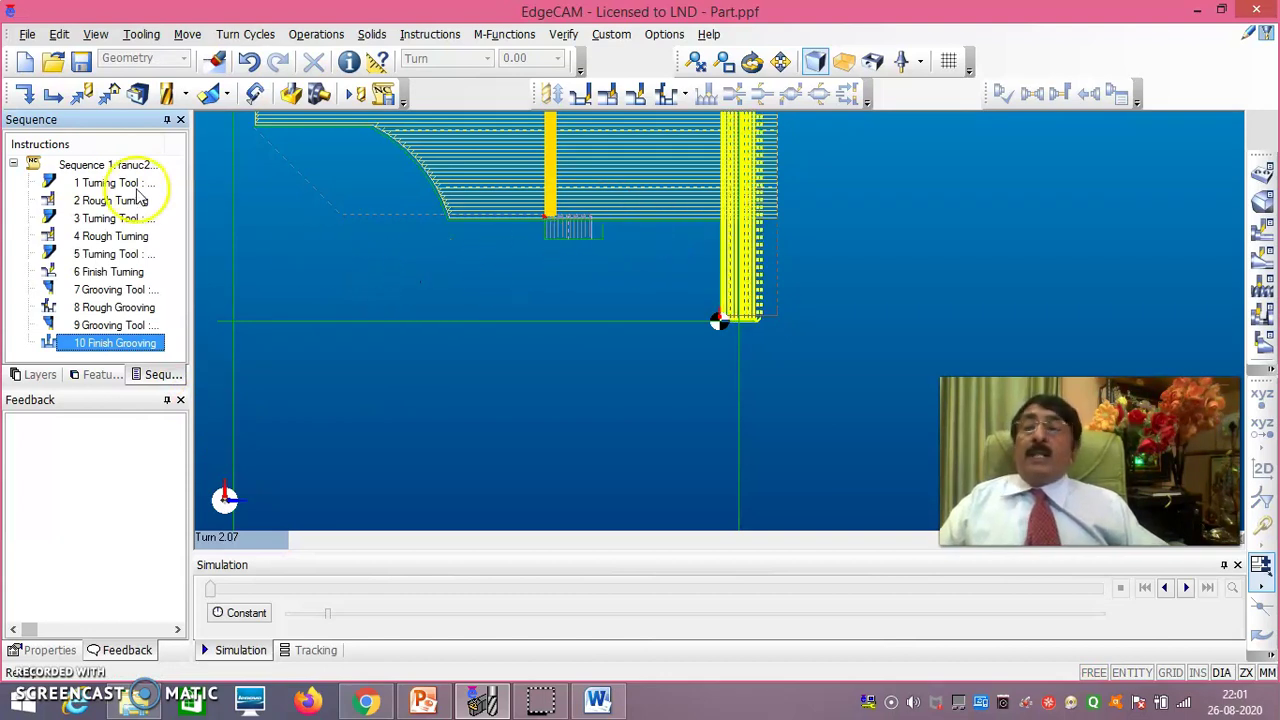
left_click(653, 235)
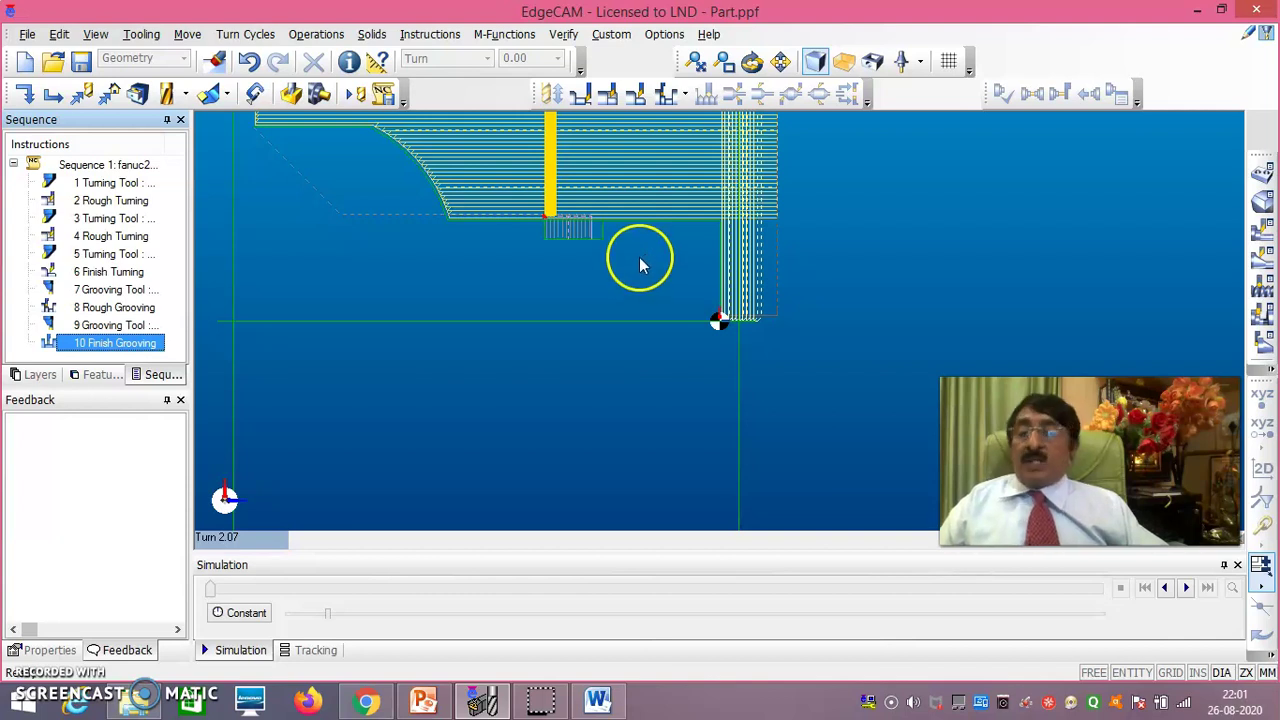